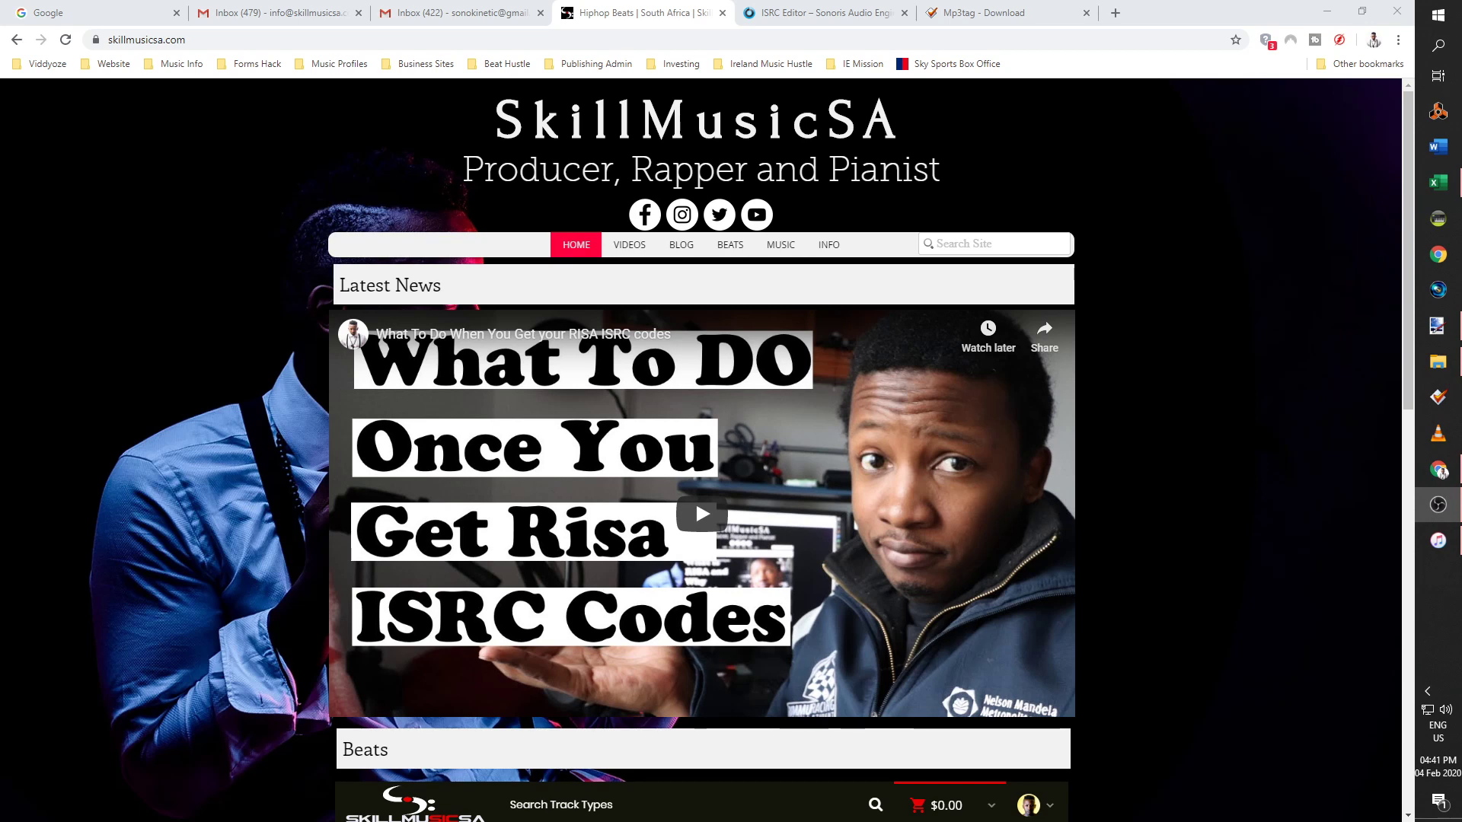
View the Sonoris ISRC Editor product page and the Mp3tag download page.
{"action": "left_click", "coordinate": [815, 13]}
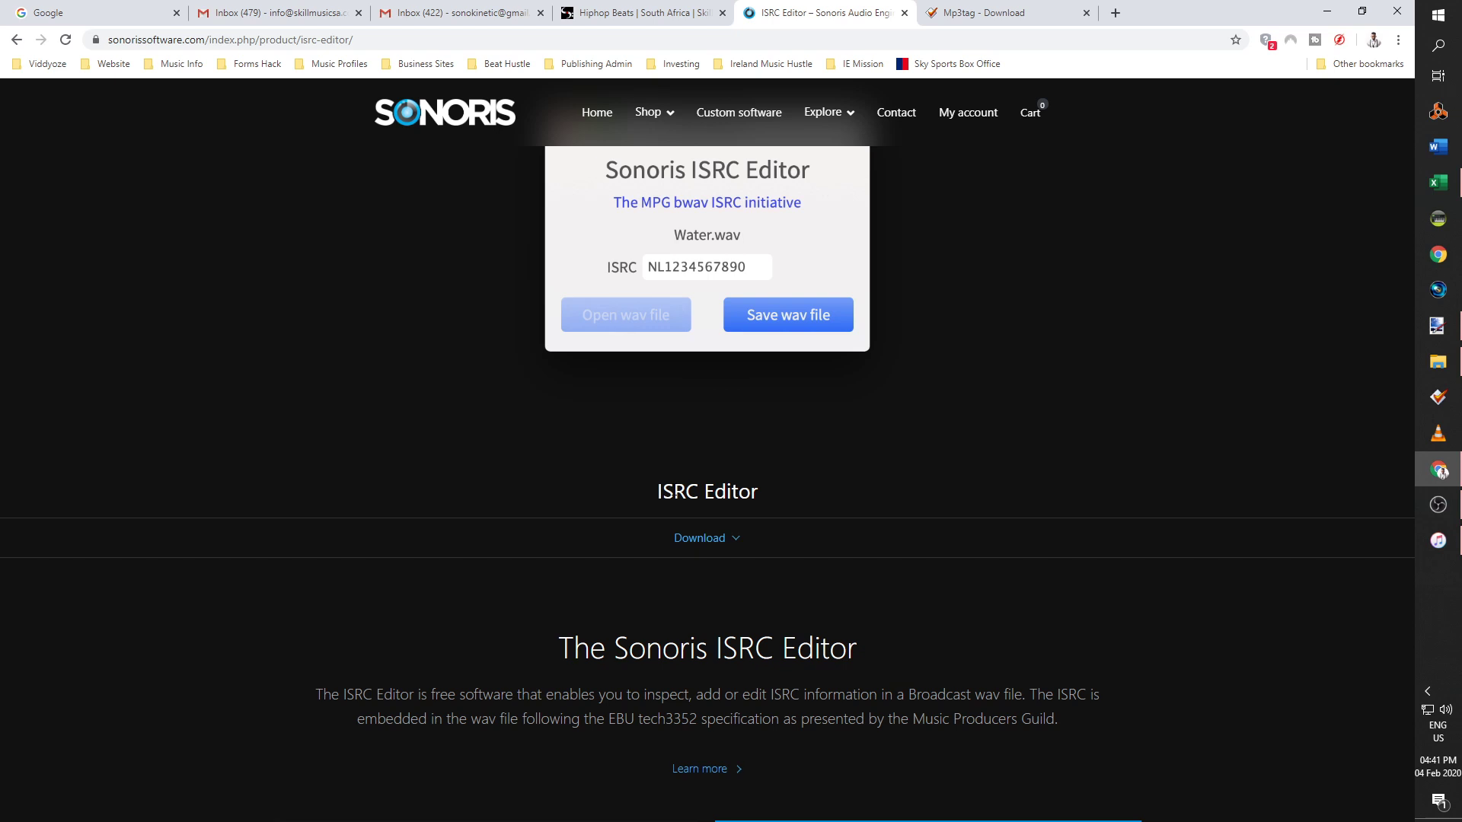
{"action": "left_click", "coordinate": [961, 13]}
{"action": "scroll", "coordinate": [591, 354], "scroll_direction": "up", "scroll_amount": 1}
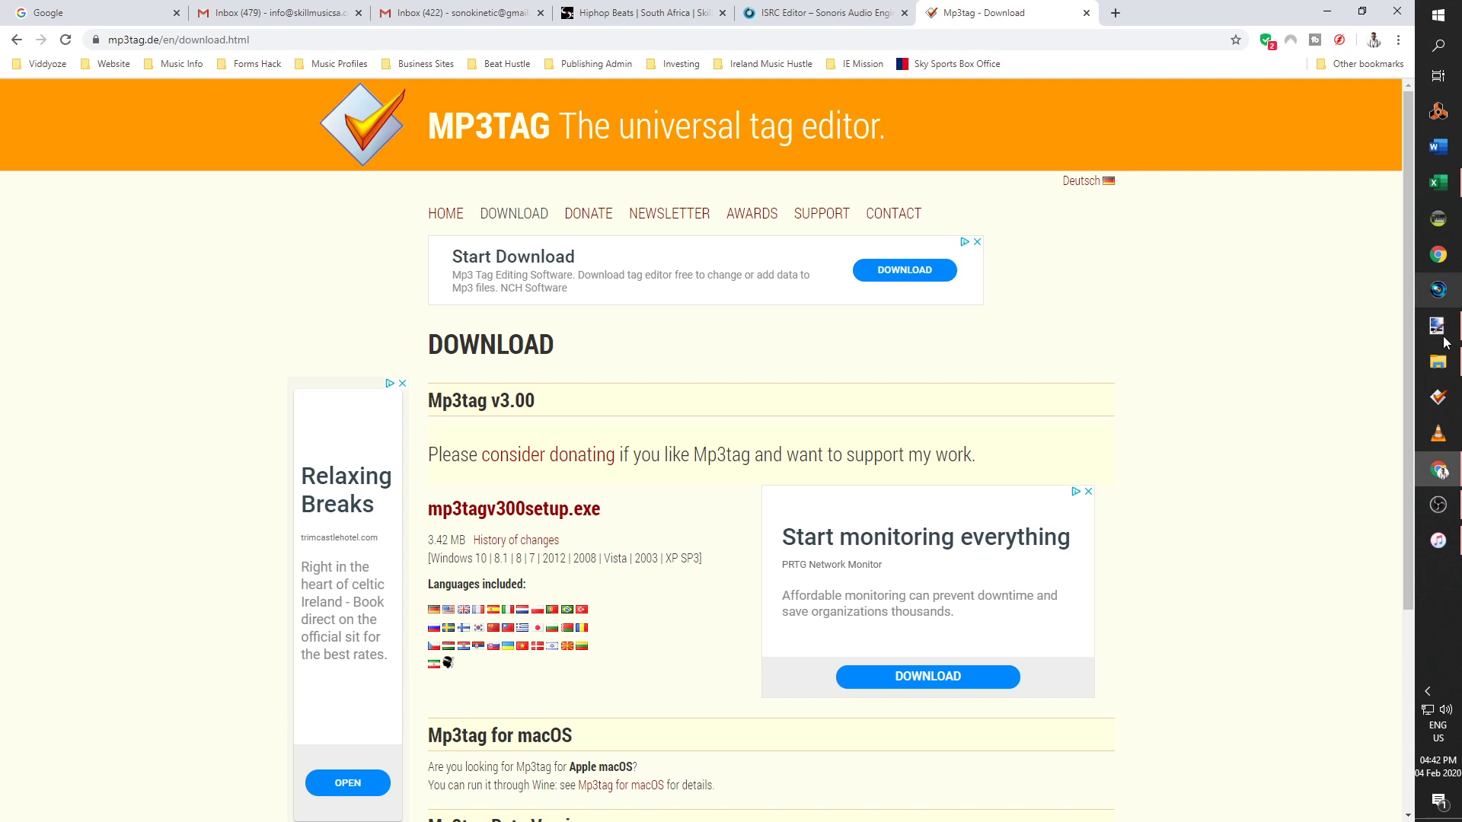
Launch the ISRC_Editor app and place its window over the skillmusicsa.com page.
{"action": "left_click", "coordinate": [1437, 17]}
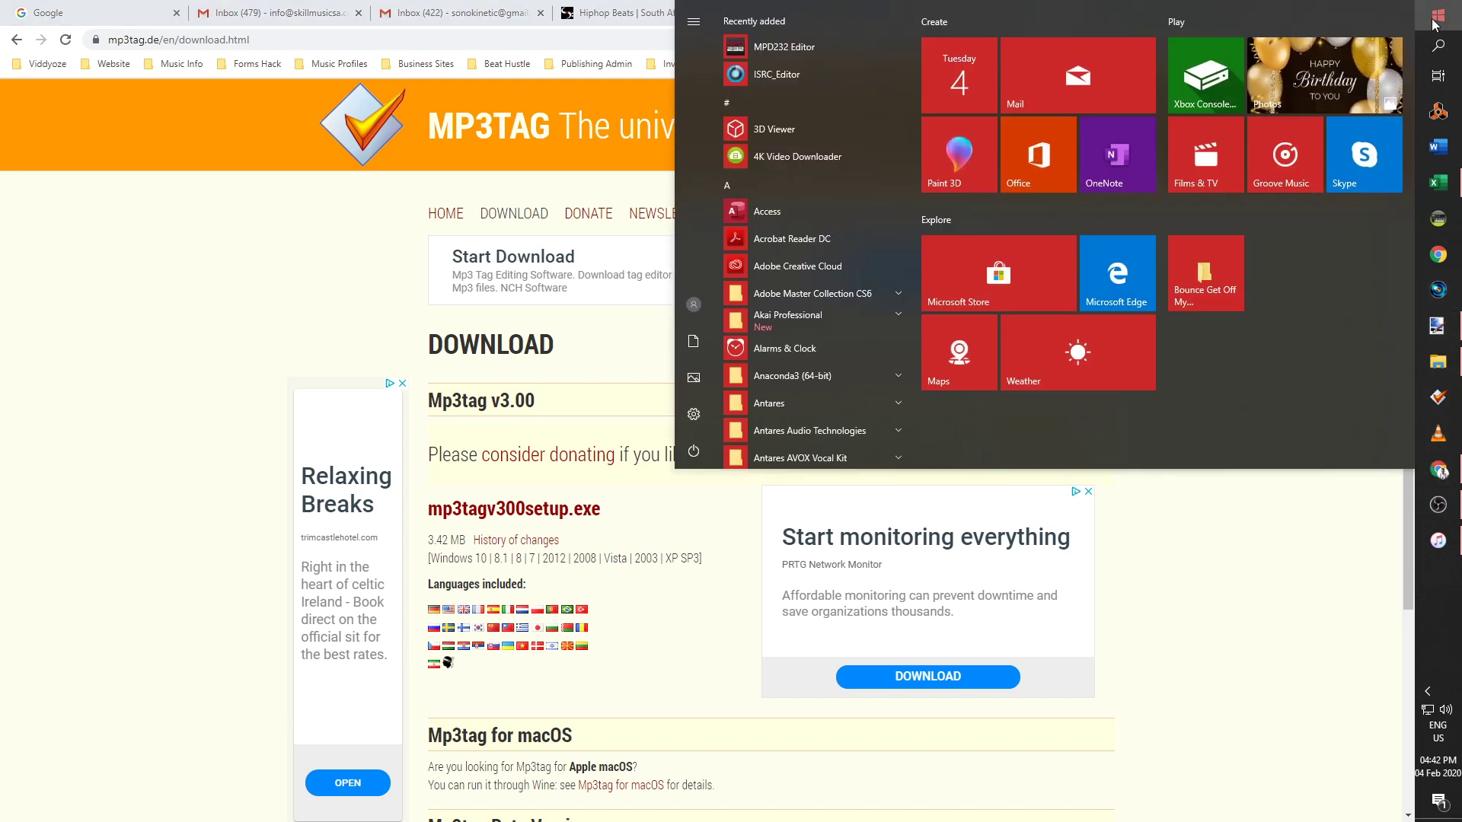
{"action": "left_click", "coordinate": [1435, 23]}
{"action": "type", "text": "isrc"}
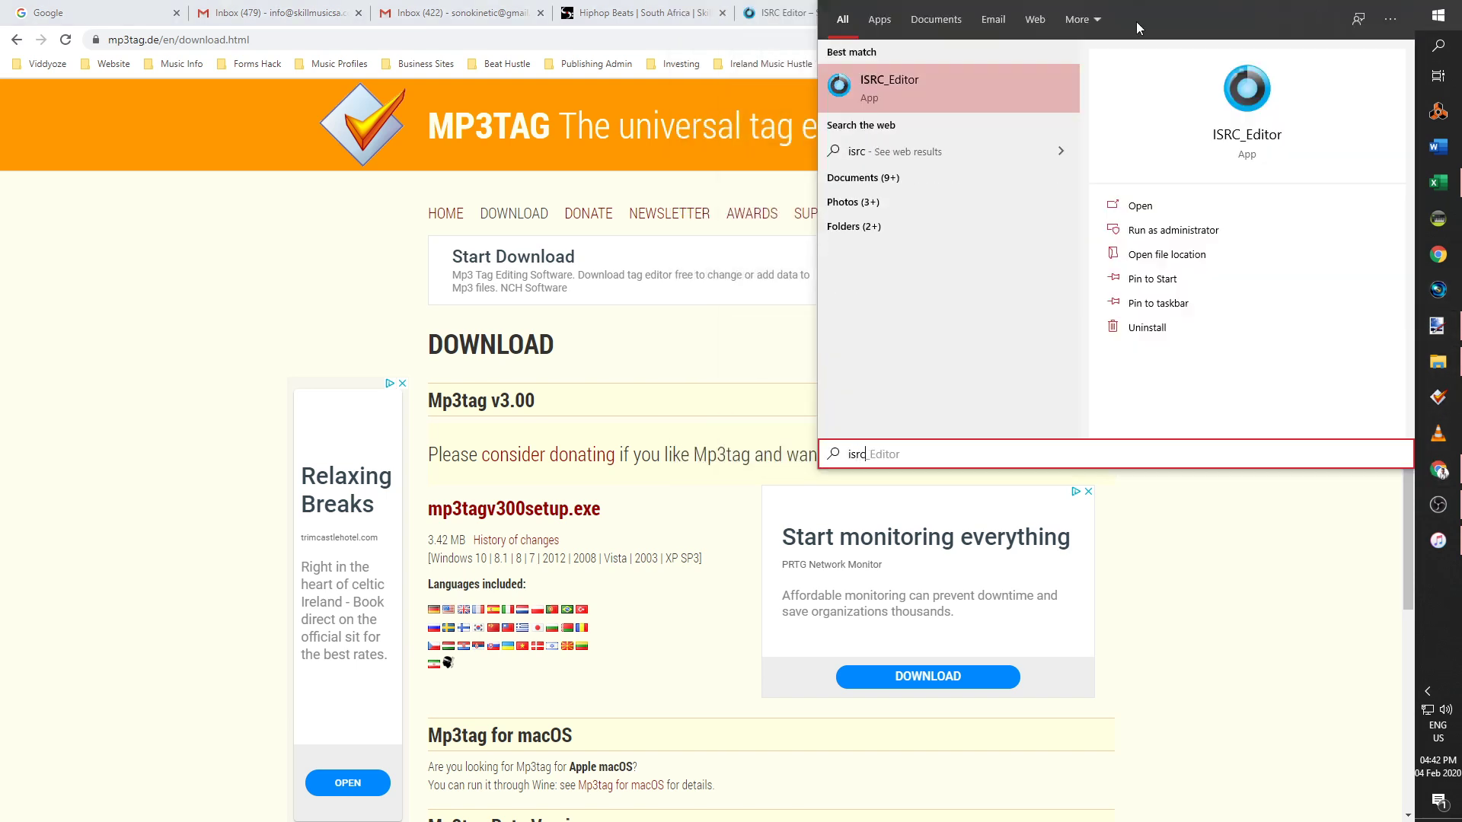
{"action": "left_click", "coordinate": [957, 100]}
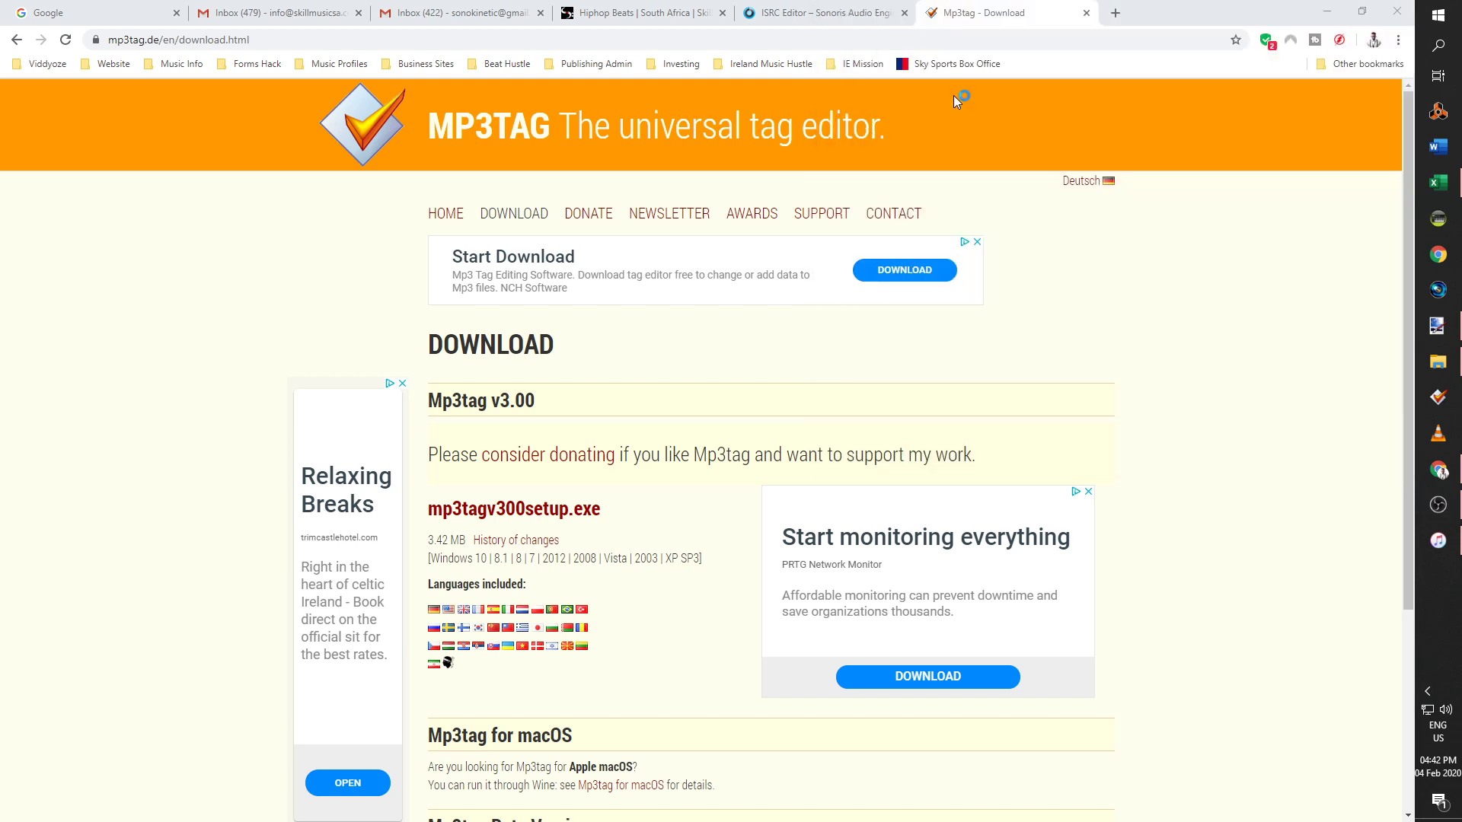
{"action": "left_click_drag", "start_coordinate": [657, 333], "coordinate": [691, 292]}
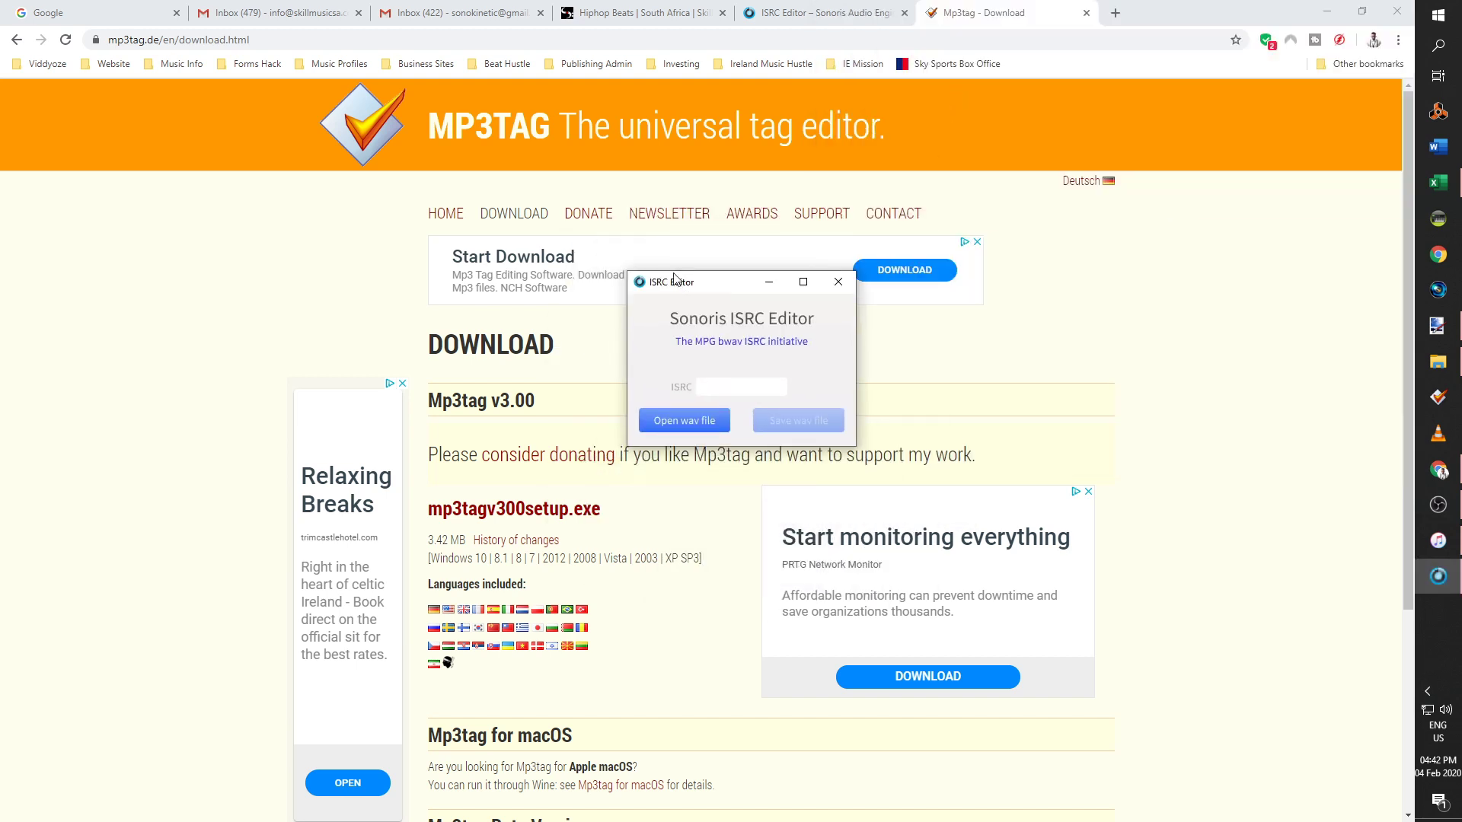
{"action": "left_click", "coordinate": [644, 13]}
{"action": "left_click", "coordinate": [1437, 576]}
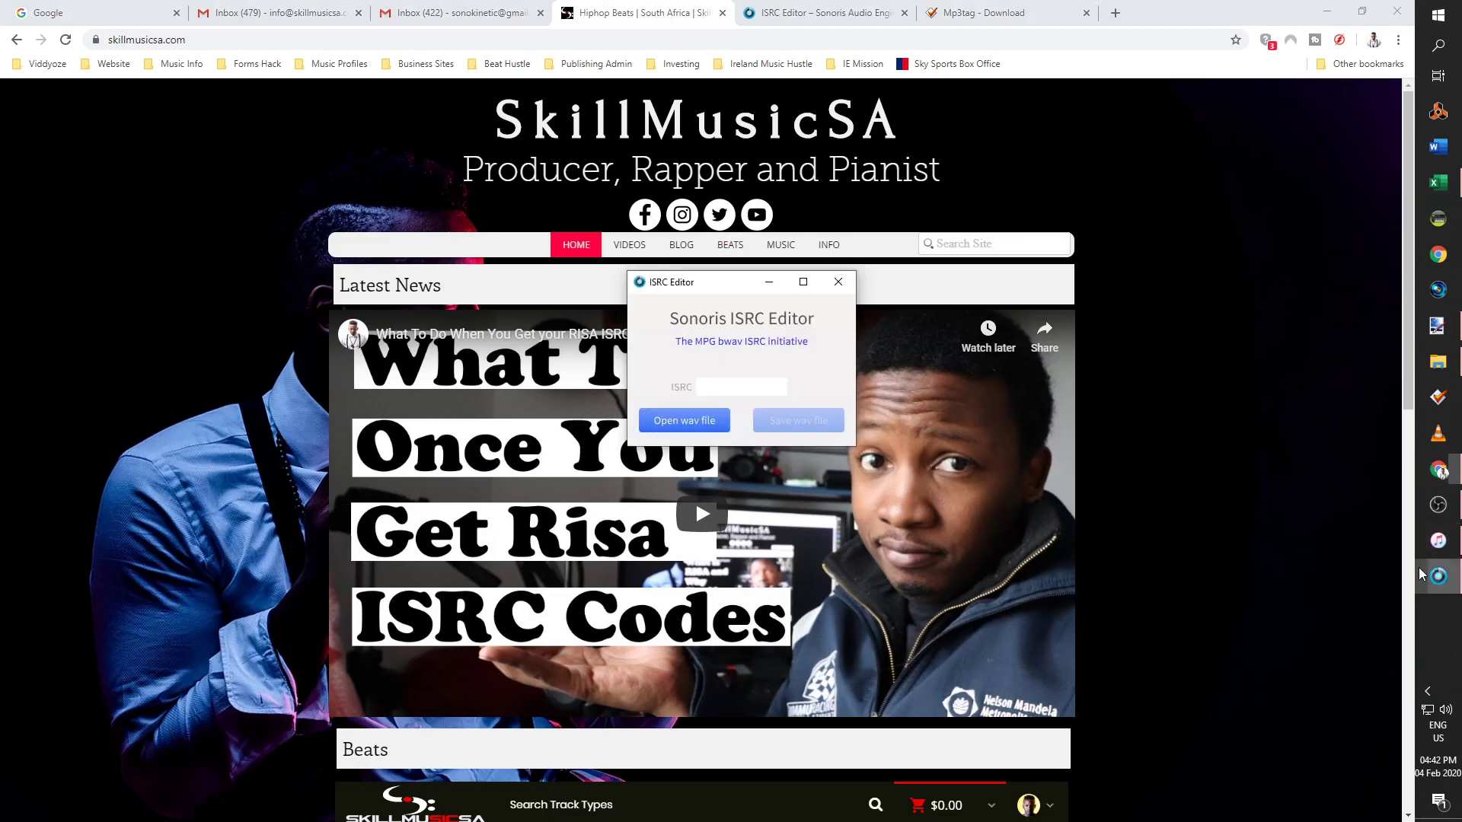
{"action": "left_click_drag", "start_coordinate": [724, 280], "coordinate": [762, 273]}
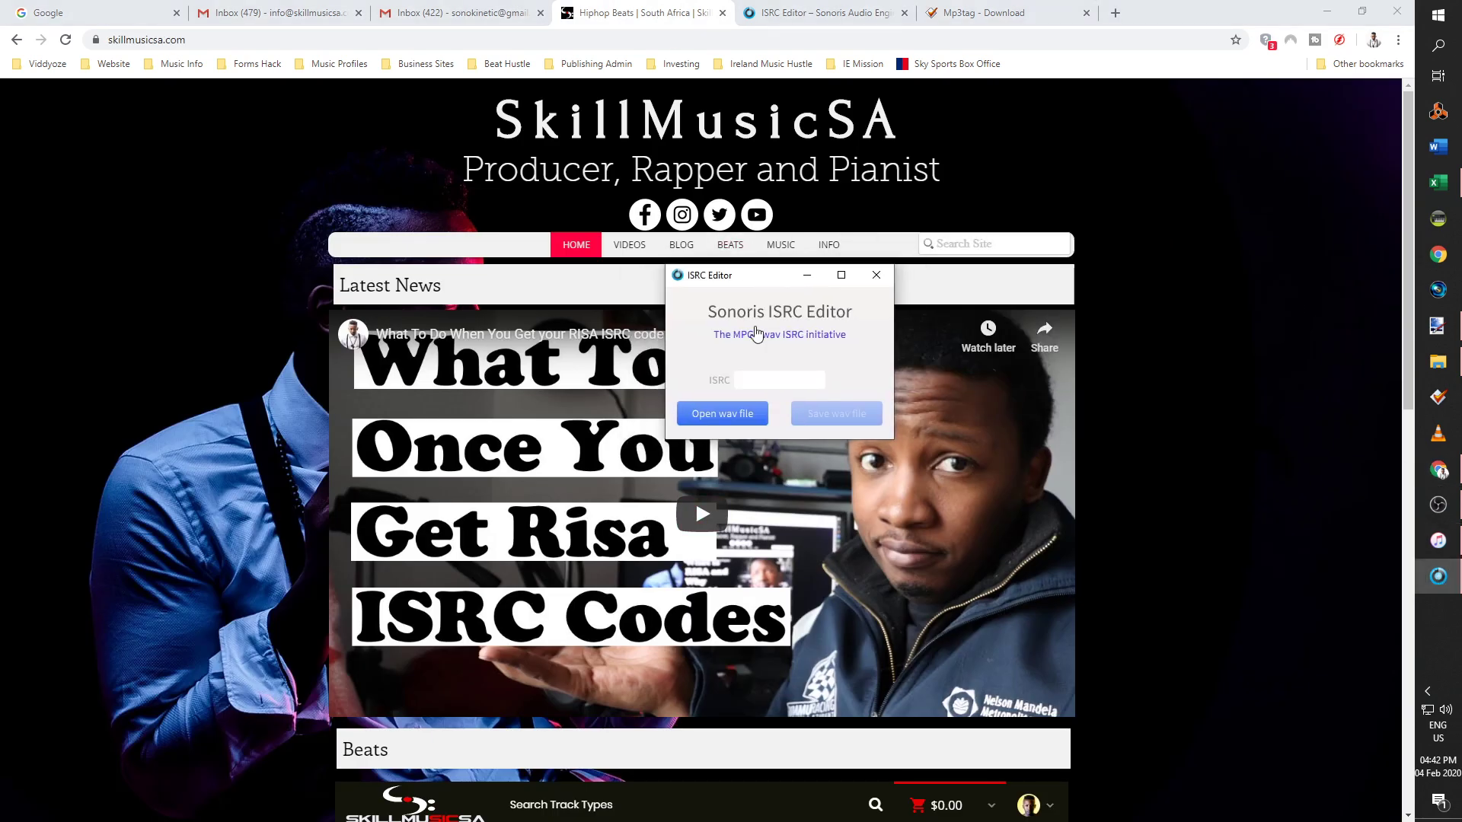
Open "29th (Prod. by SkillMusicSA)(Tagged).wav" from 02. SolMadeABeat, folder 61. 29th, subfolder 01. Upload.
{"action": "left_click", "coordinate": [723, 415]}
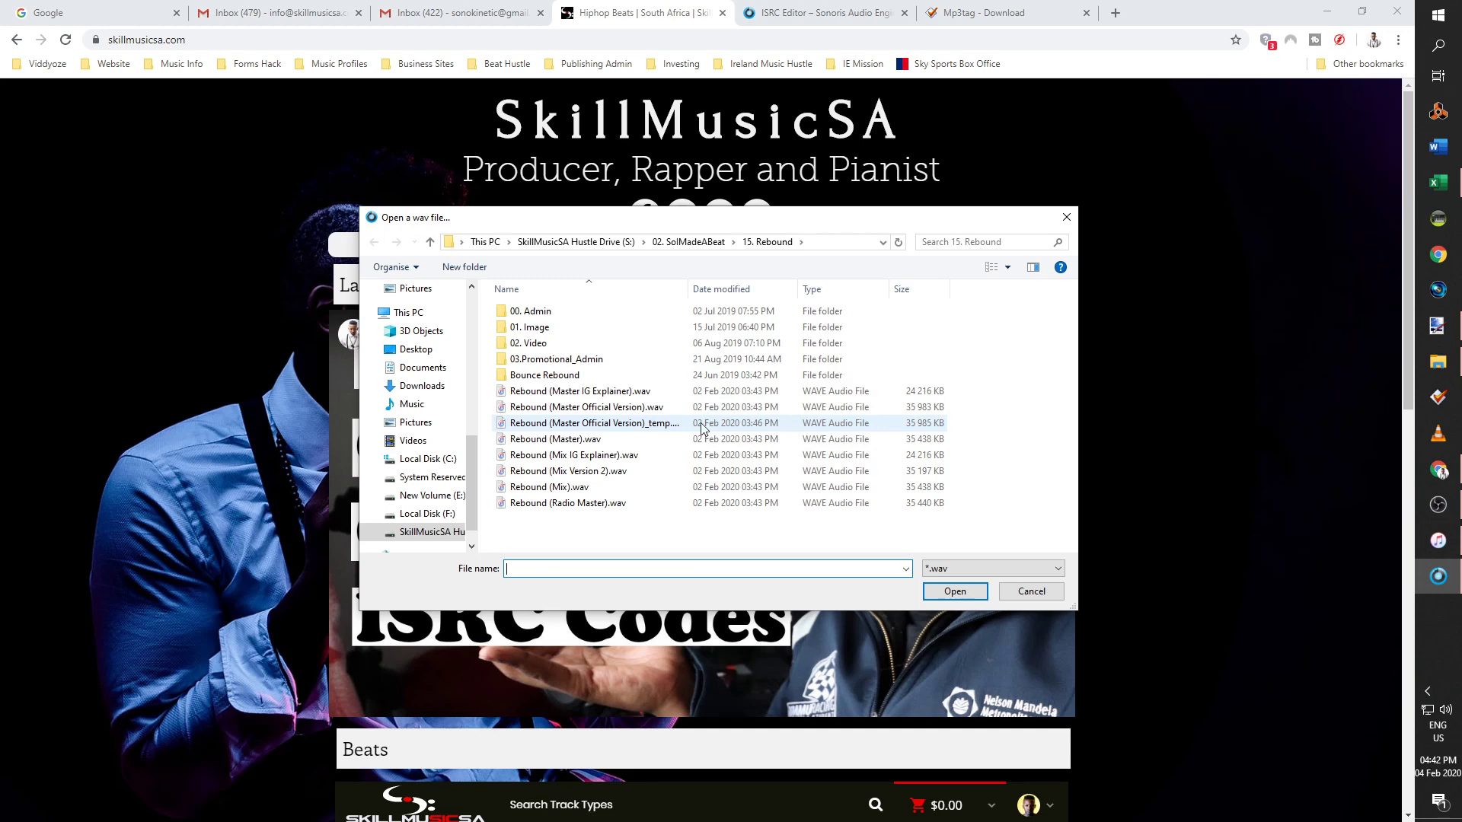
{"action": "left_click", "coordinate": [675, 245]}
{"action": "scroll", "coordinate": [571, 495], "scroll_direction": "down", "scroll_amount": 5}
{"action": "scroll", "coordinate": [571, 504], "scroll_direction": "down", "scroll_amount": 9}
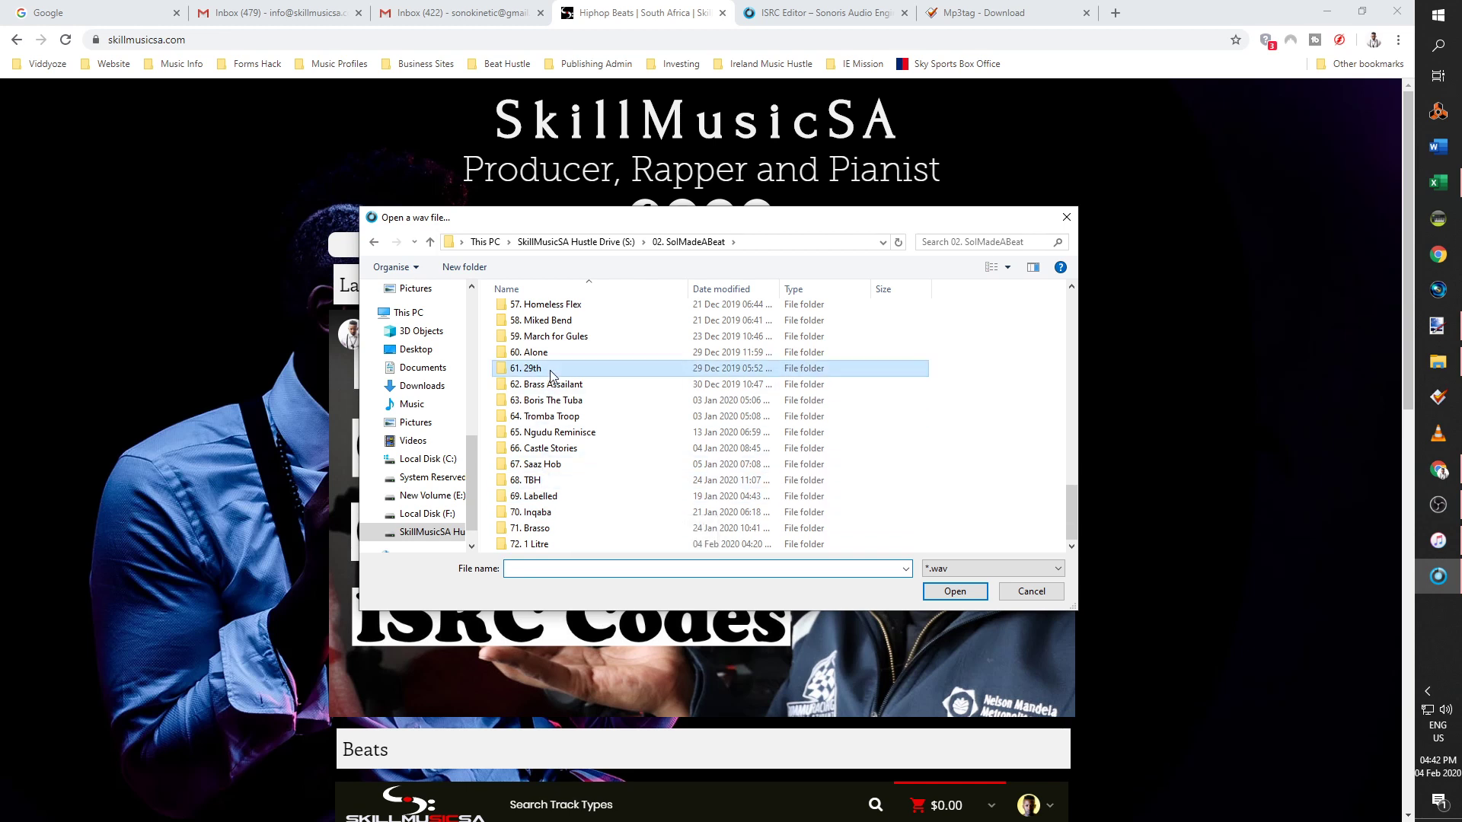
{"action": "double_click", "coordinate": [551, 370]}
{"action": "double_click", "coordinate": [547, 312]}
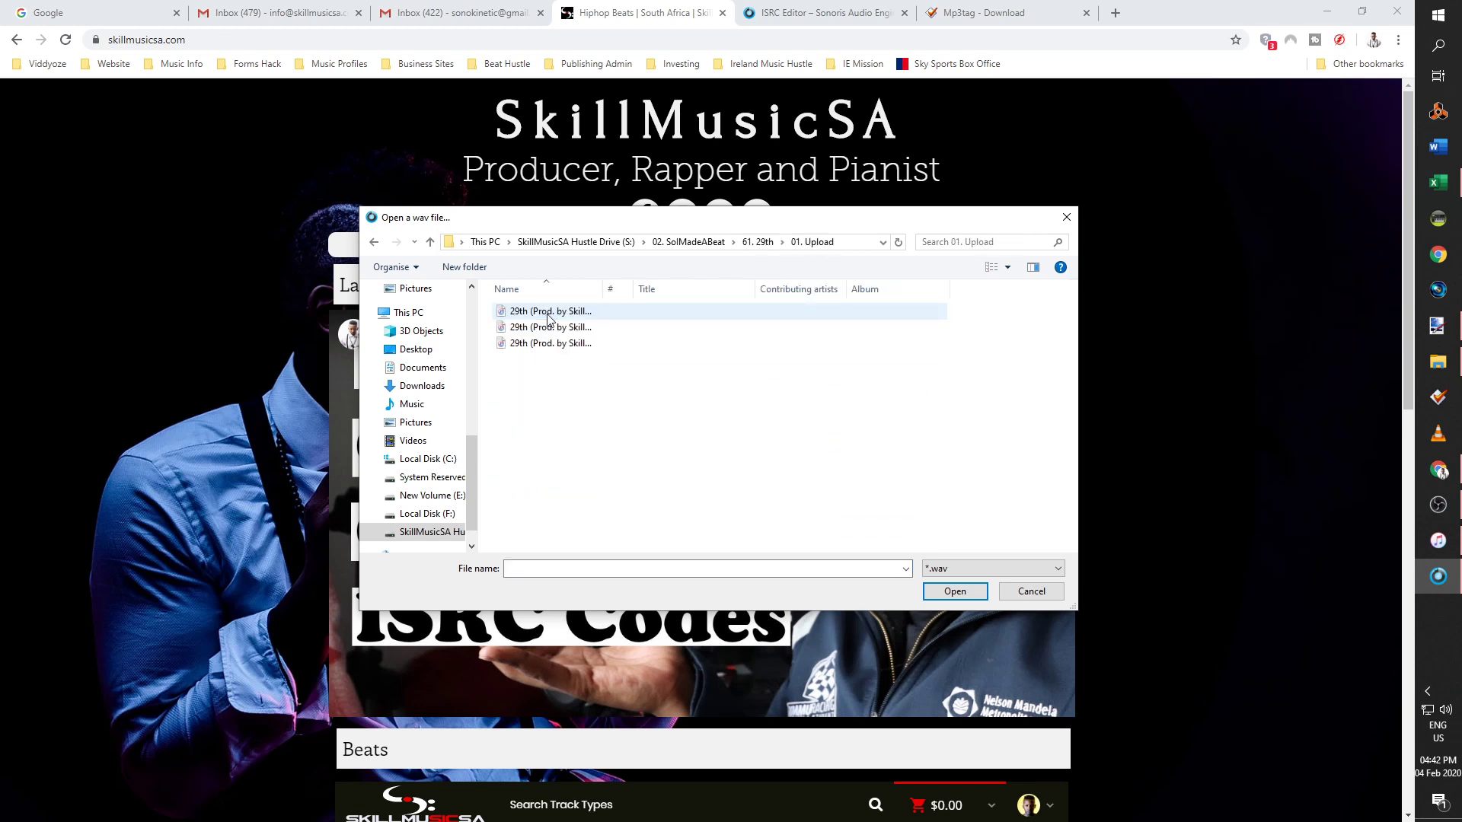
{"action": "double_click", "coordinate": [599, 295]}
{"action": "left_click", "coordinate": [644, 328]}
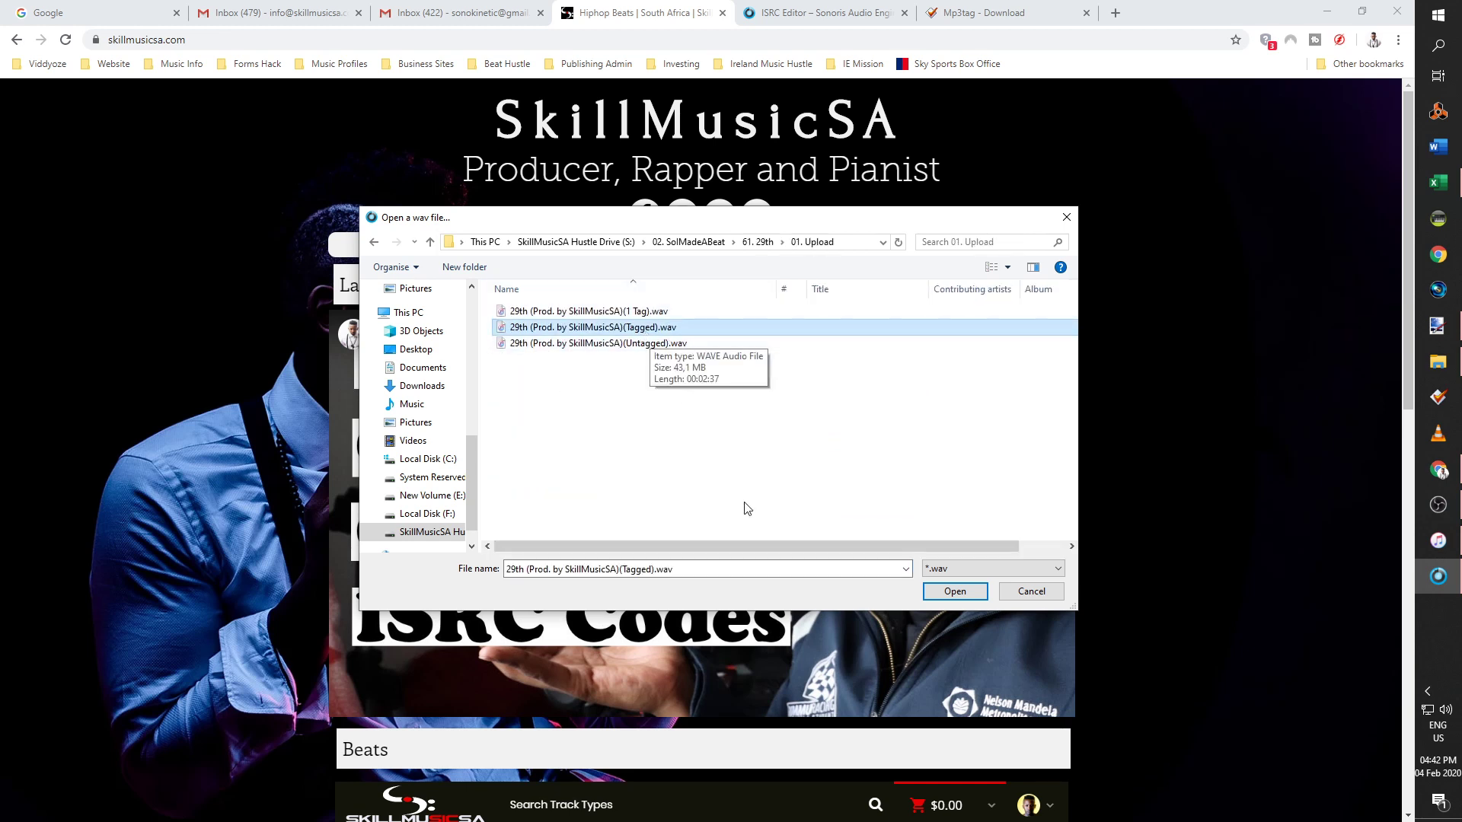
{"action": "left_click", "coordinate": [957, 600]}
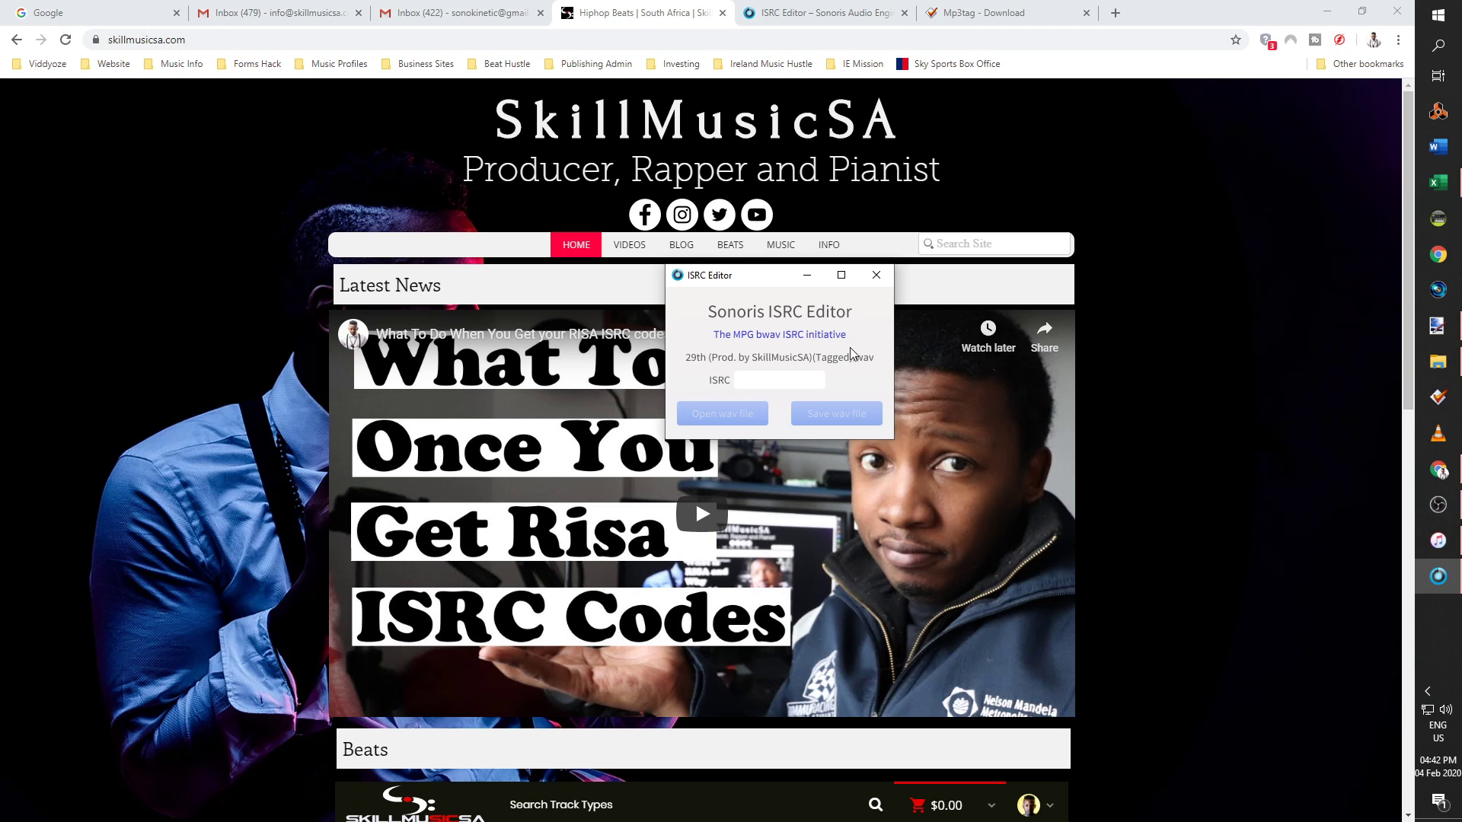
Set the ISRC of the loaded wav file to ZAIN42000001.
{"action": "left_click", "coordinate": [761, 377]}
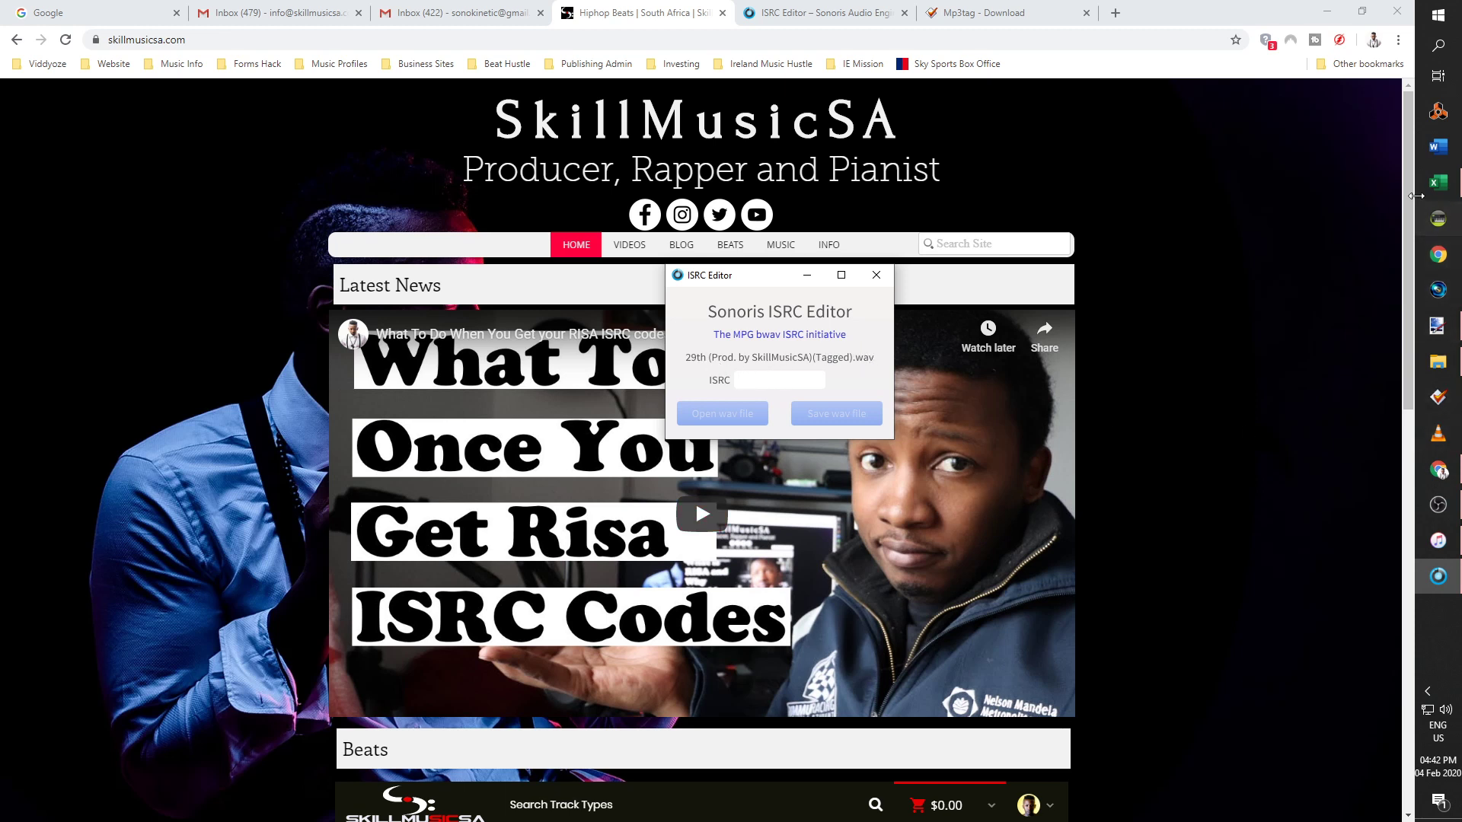
{"action": "key", "text": "alt+Tab"}
{"action": "type", "text": "ZAIN42000001"}
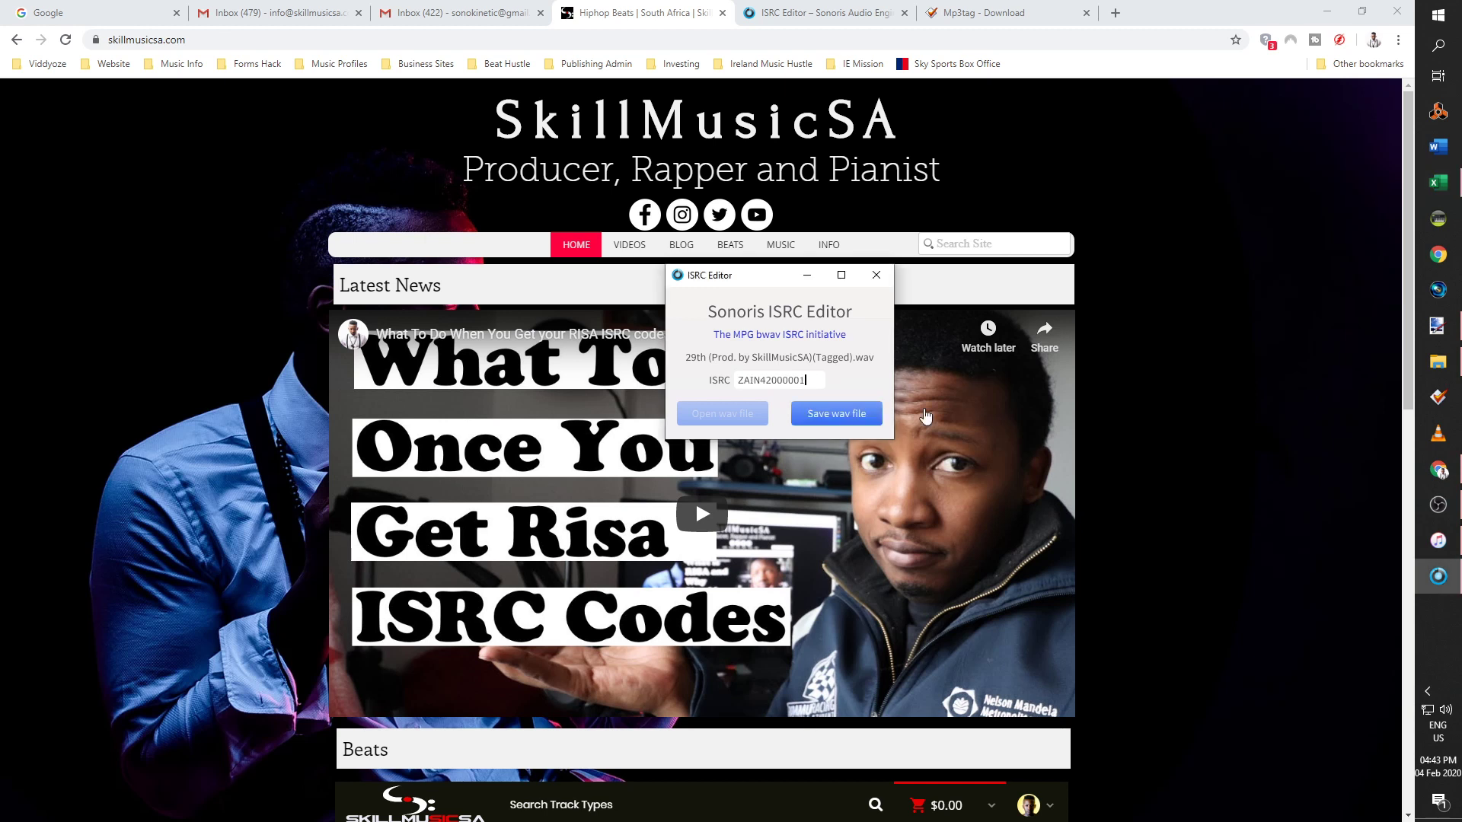
{"action": "key", "text": "alt+Tab"}
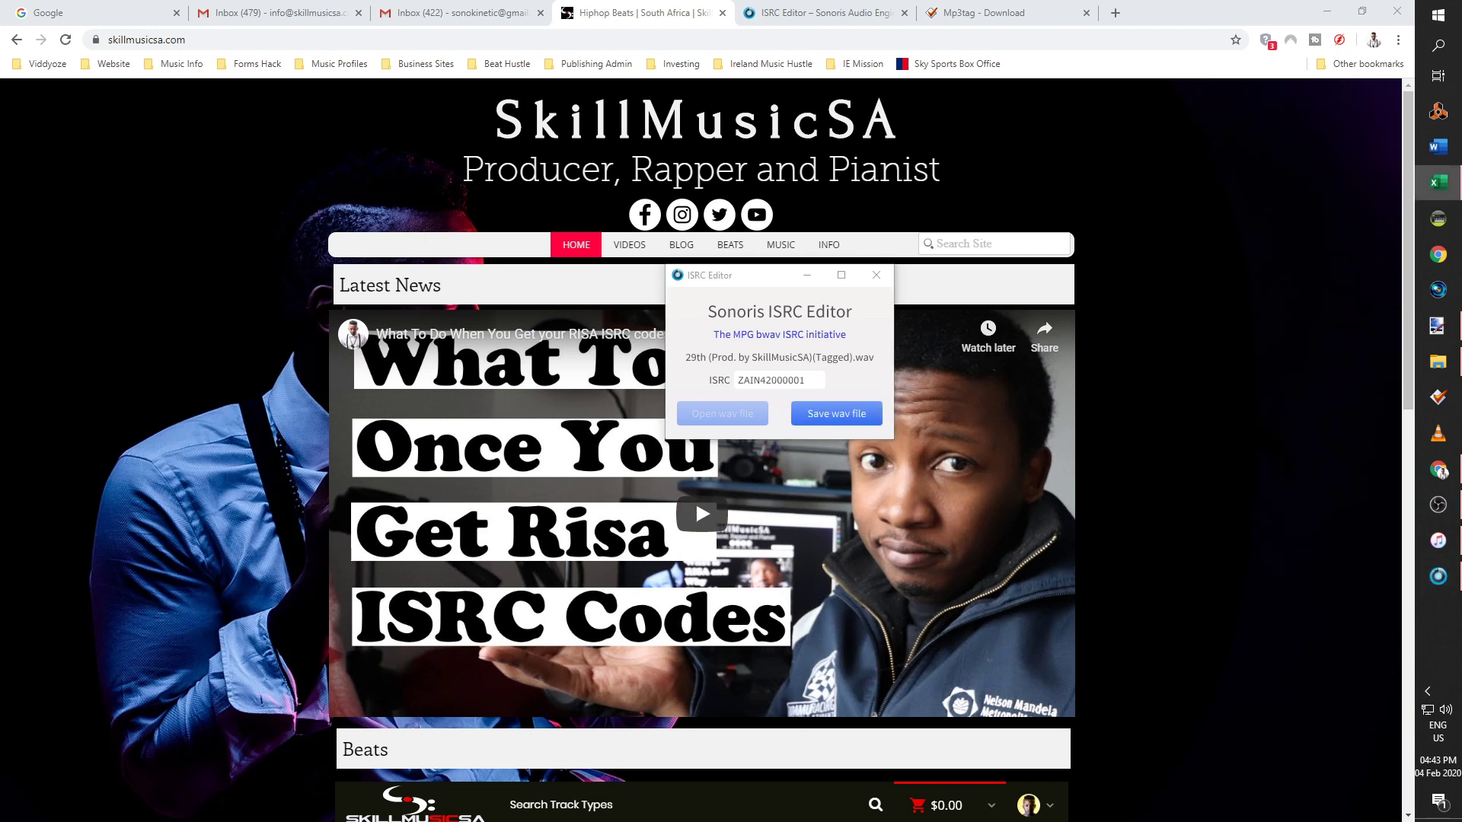
{"action": "left_click", "coordinate": [872, 396]}
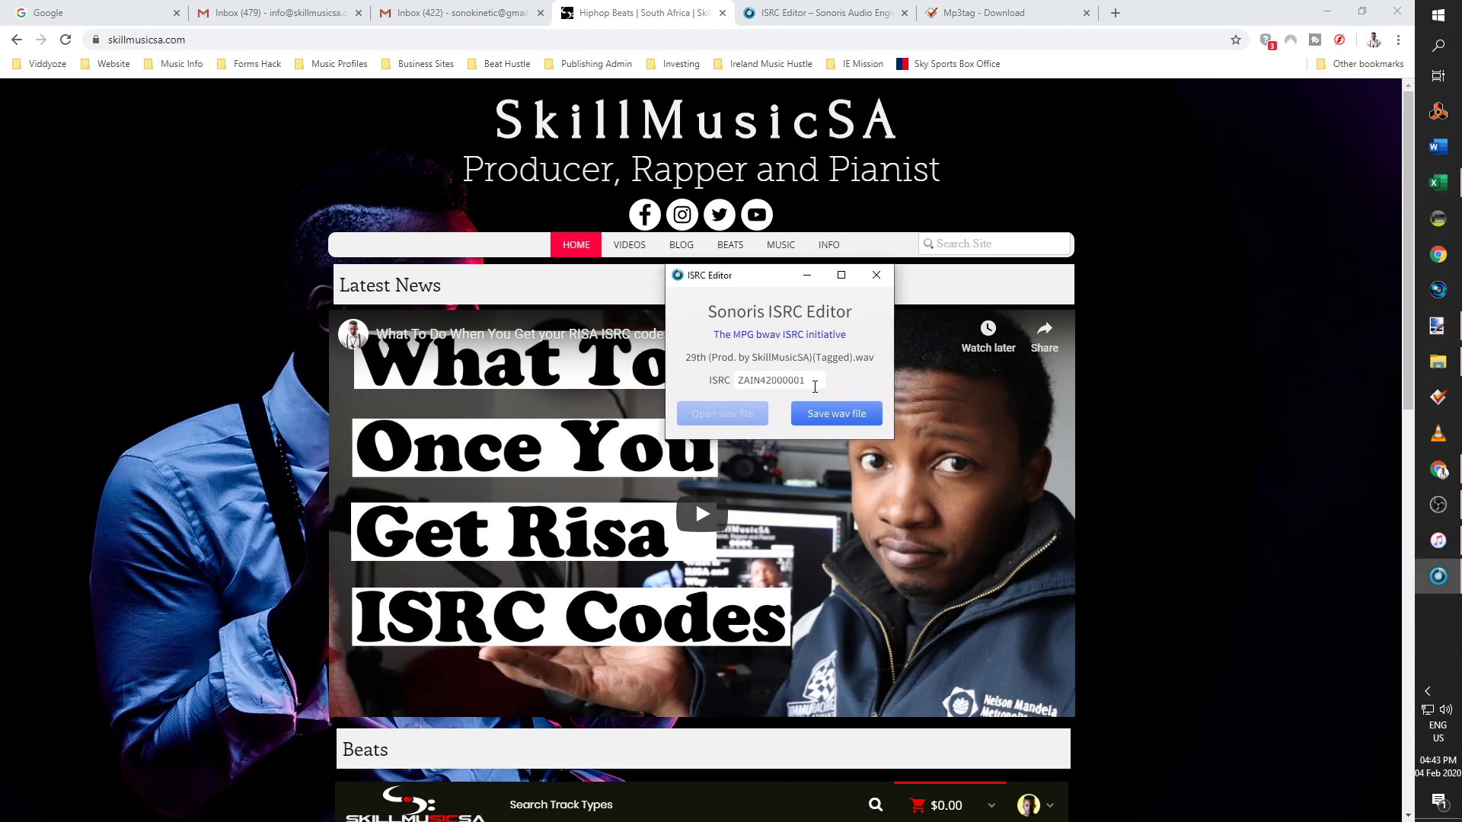
{"action": "left_click_drag", "start_coordinate": [816, 382], "coordinate": [721, 380]}
{"action": "left_click", "coordinate": [806, 383]}
Save the wav file as "29th (Prod. by SkillMusicSA)(Tagged)_ISRC_Embedded.wav" in the 01. Upload folder and exit the ISRC Editor.
{"action": "left_click", "coordinate": [831, 423]}
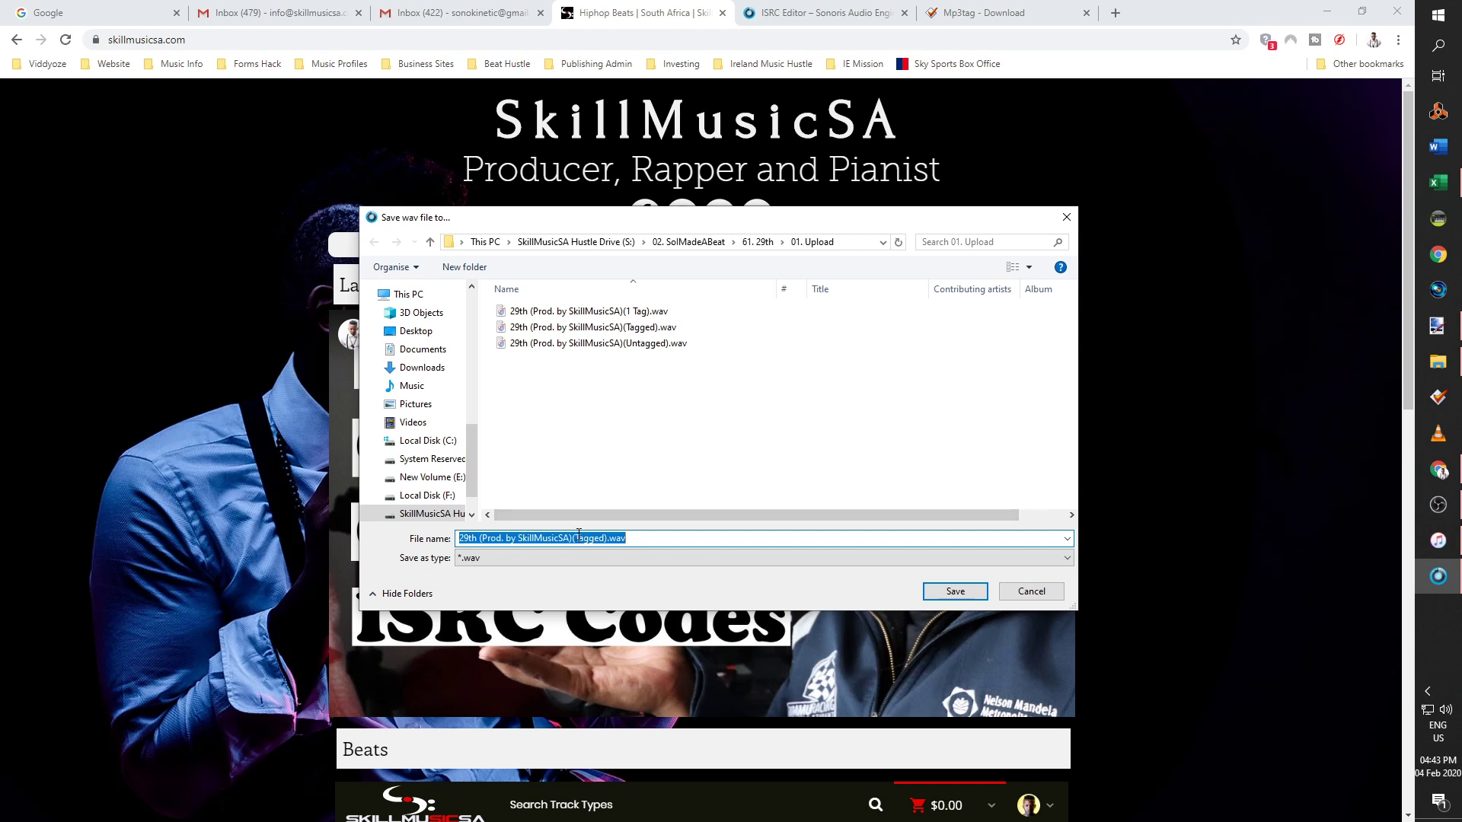
{"action": "left_click", "coordinate": [607, 540]}
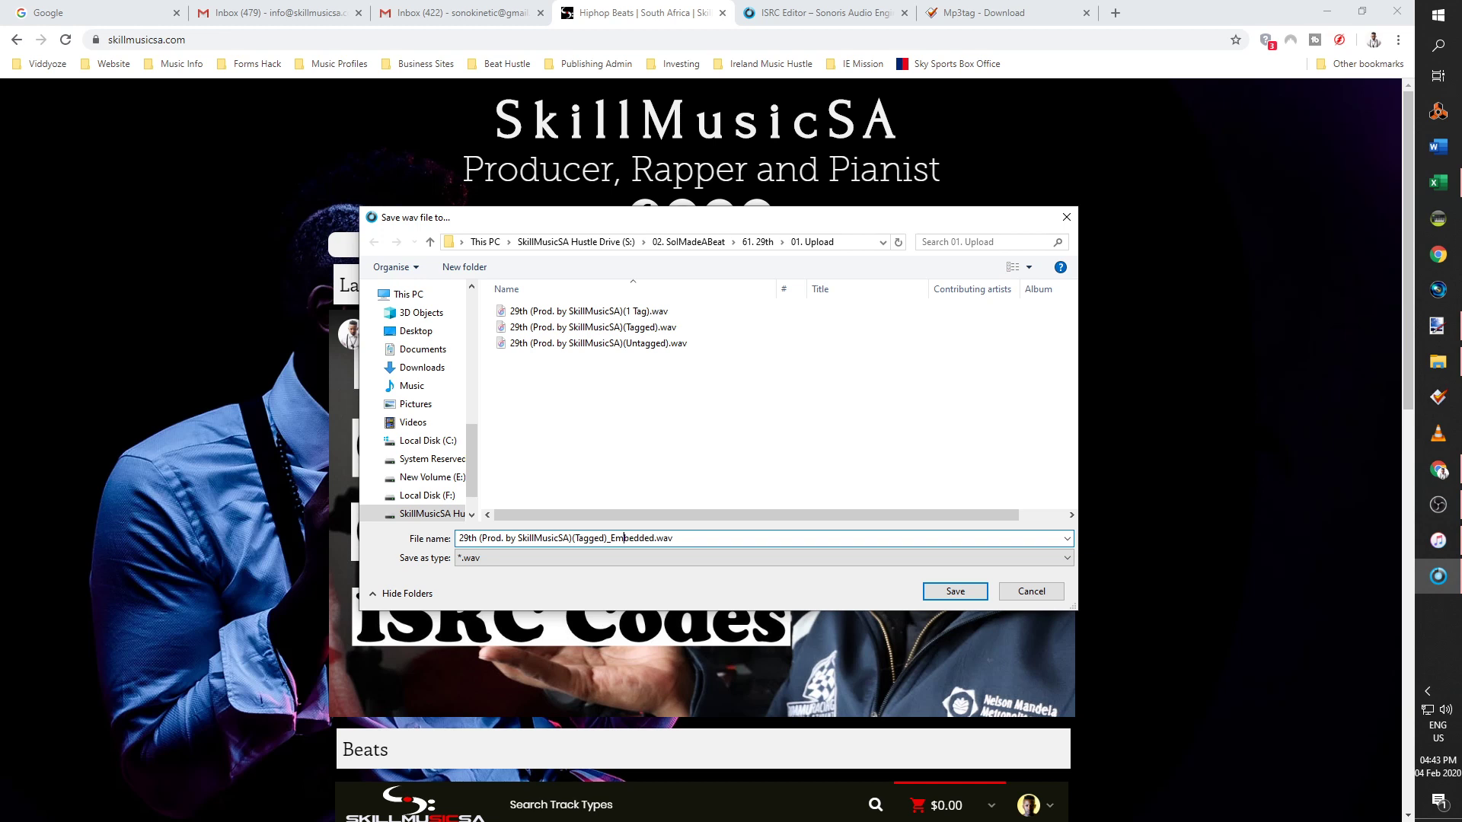
{"action": "type", "text": "ISRC_"}
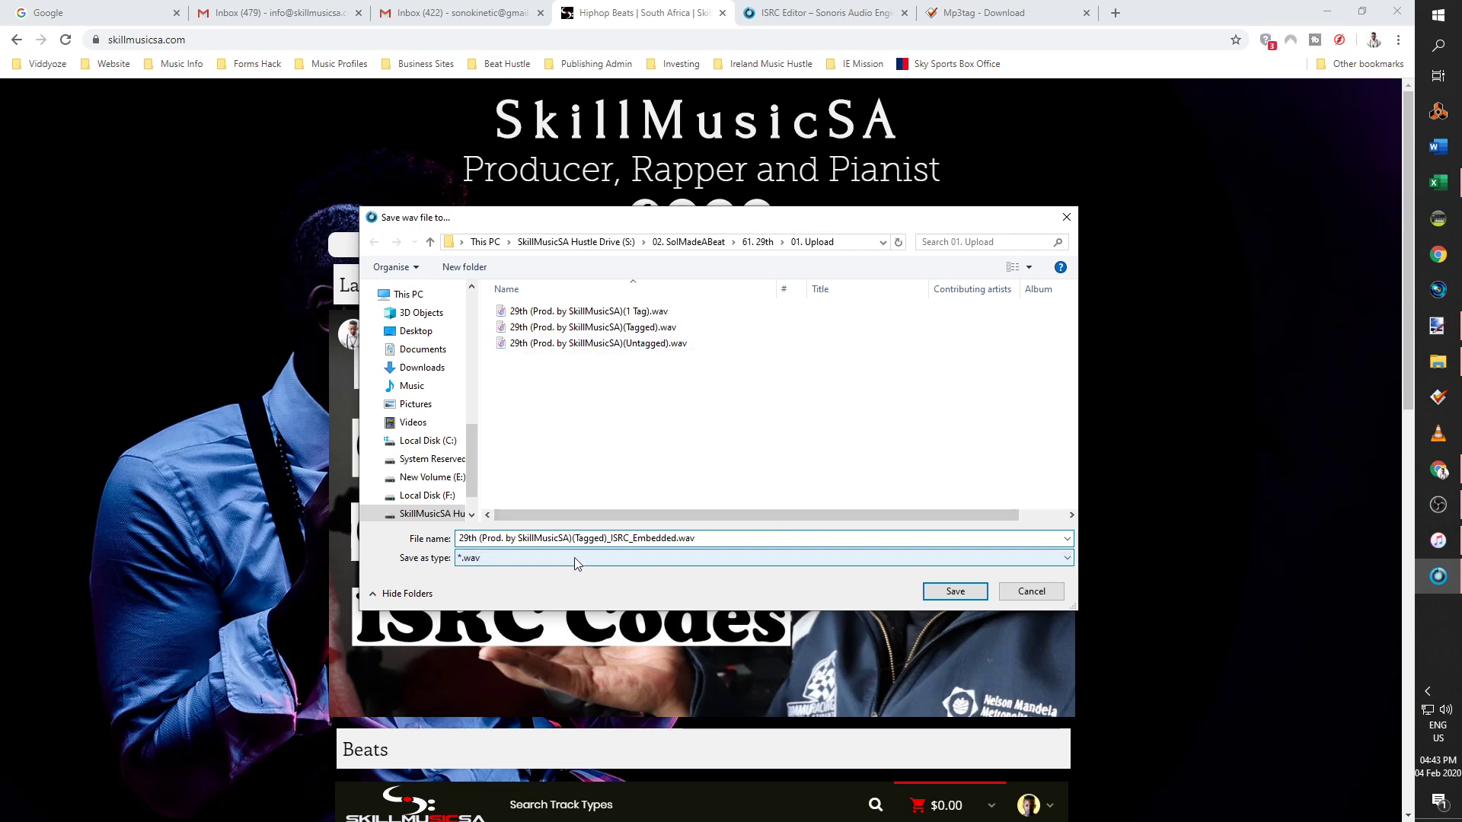
{"action": "left_click", "coordinate": [953, 591]}
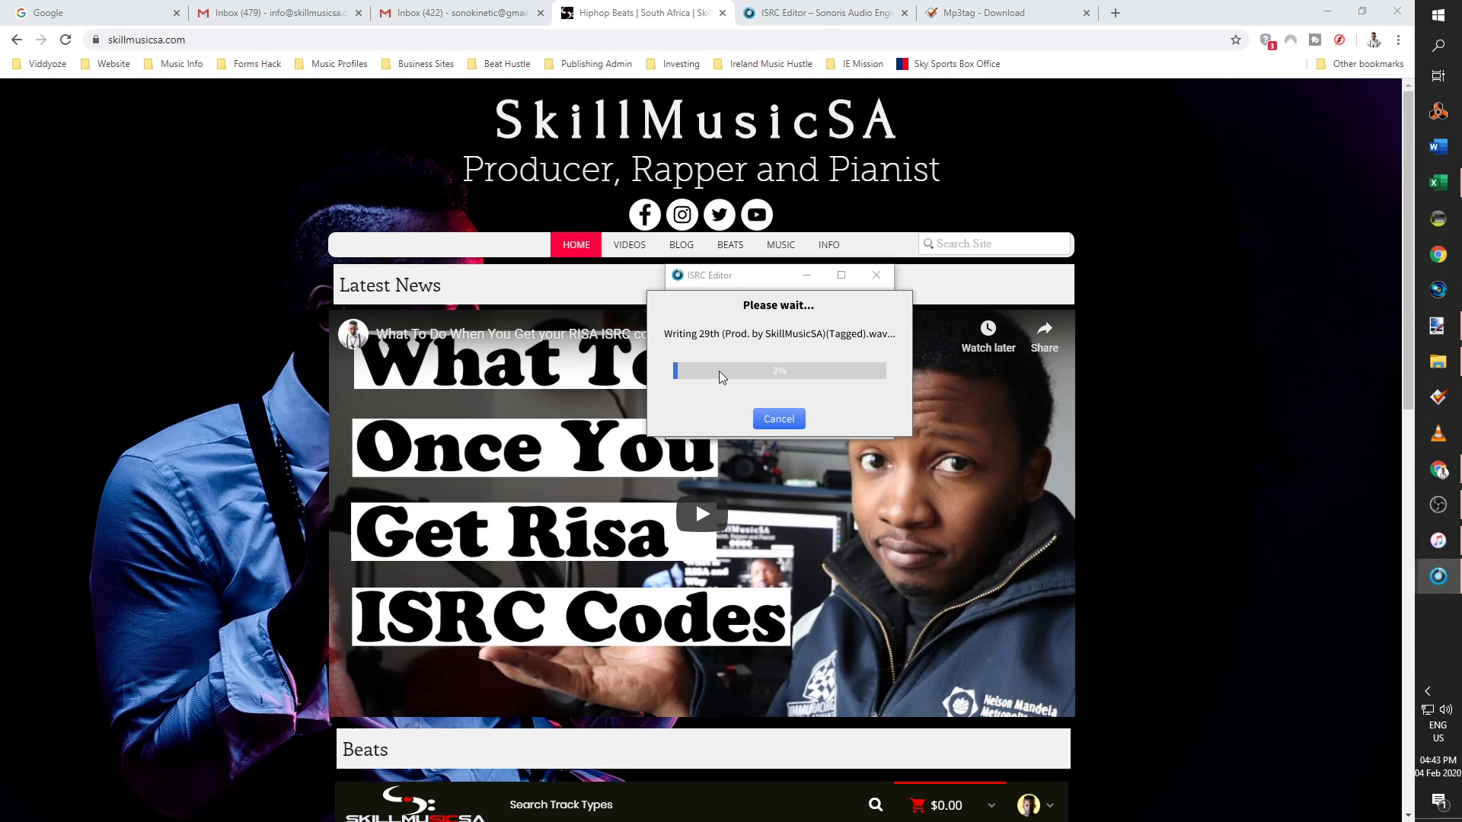
{"action": "left_click", "coordinate": [842, 412]}
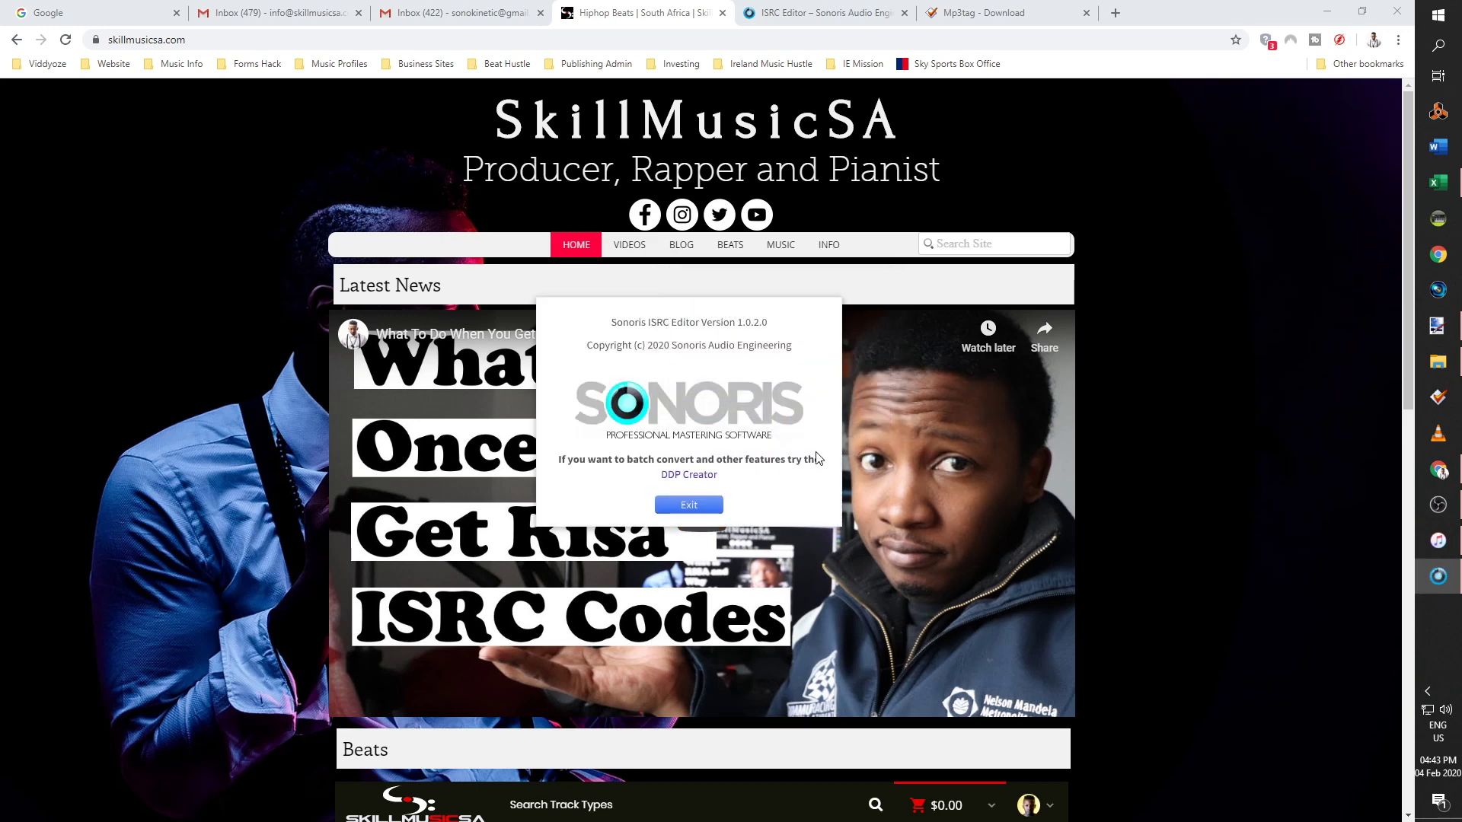
{"action": "left_click", "coordinate": [689, 504]}
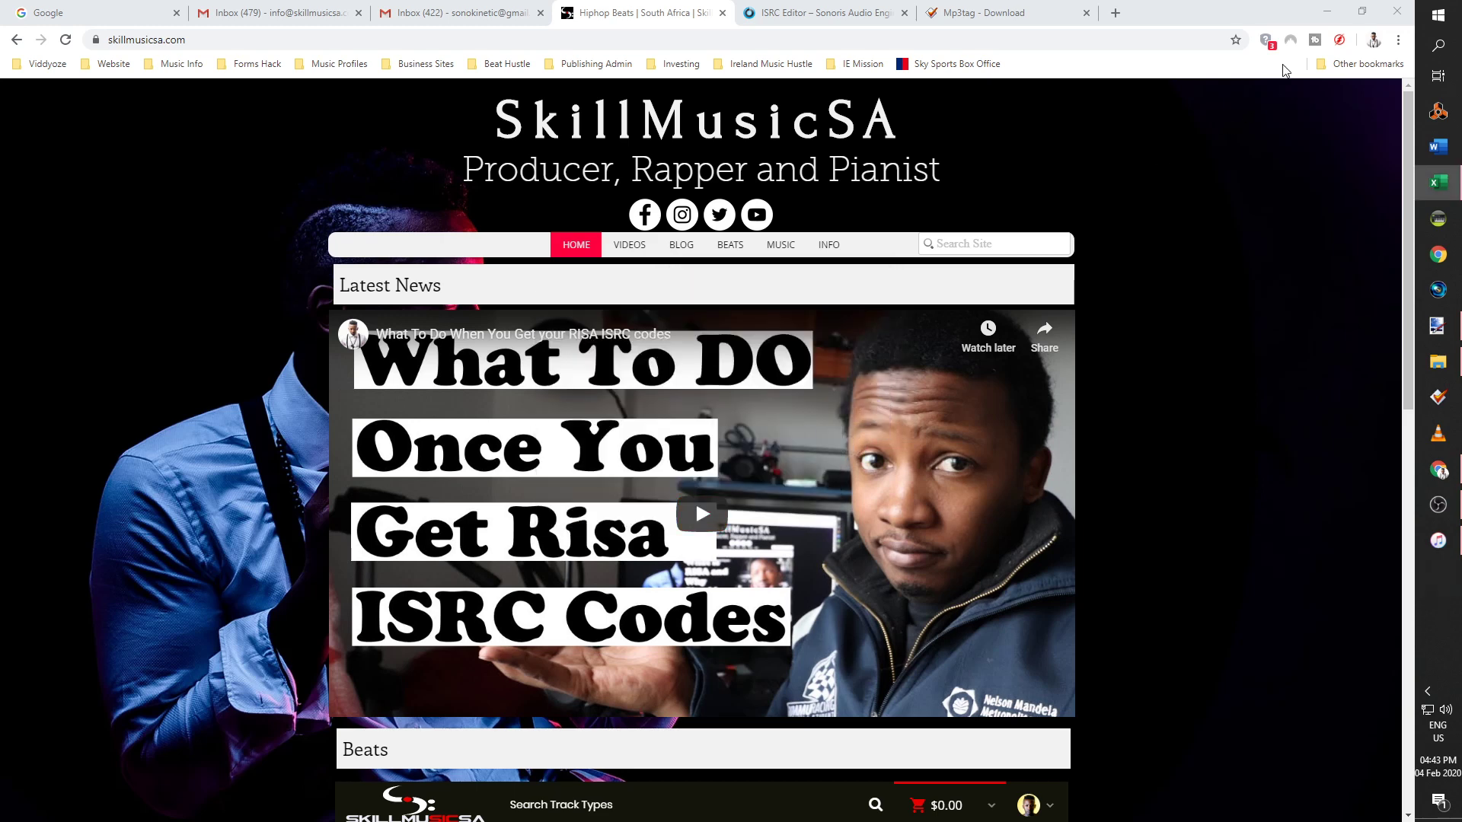
Relaunch the ISRC Editor, check the embedded code of "29th (Prod. by SkillMusicSA)(Tagged)_ISRC_Embedded.wav", and close the editor window.
{"action": "left_click", "coordinate": [1438, 15]}
{"action": "type", "text": "isr"}
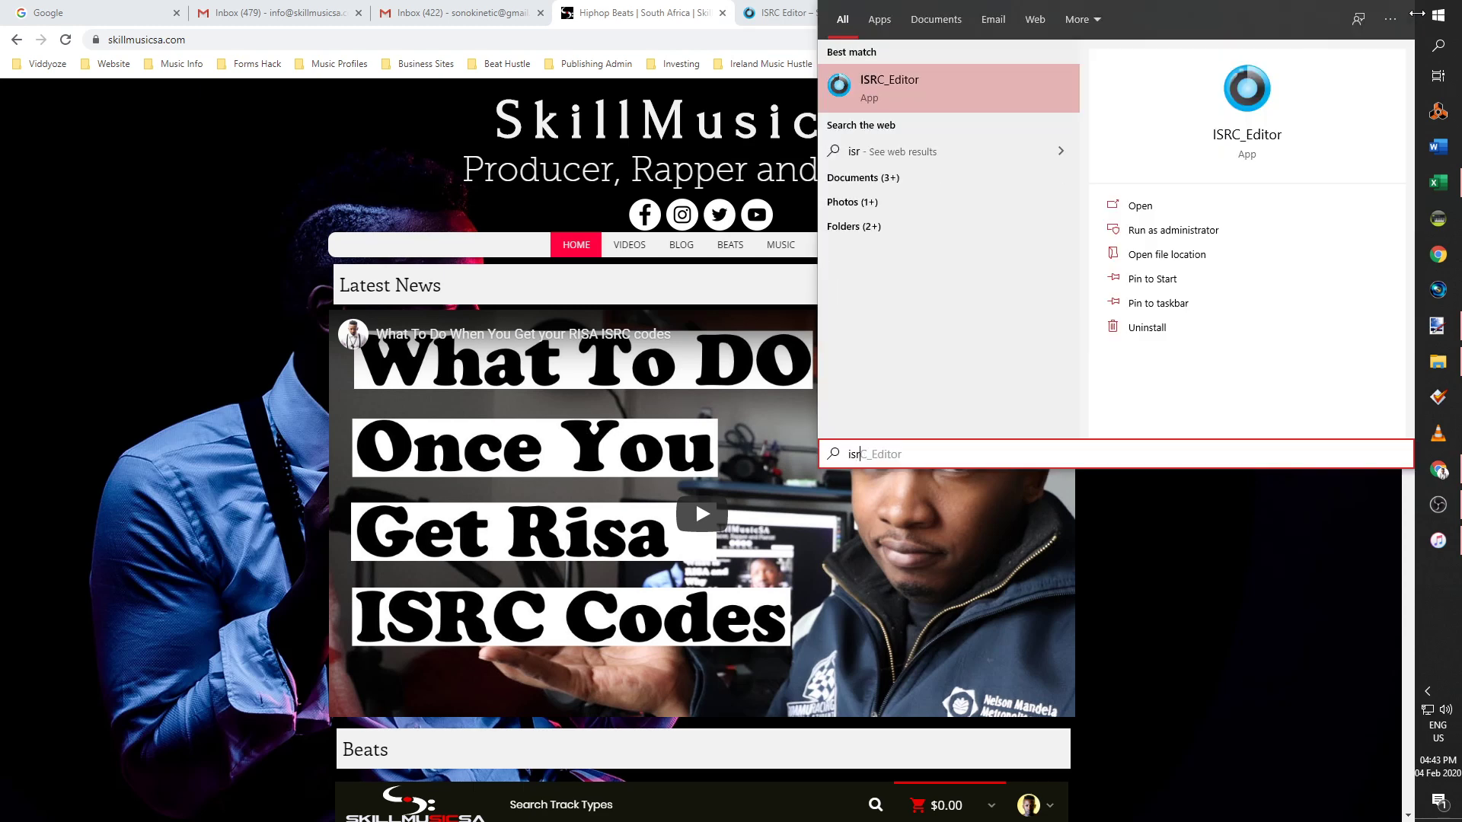
{"action": "key", "text": "Return"}
{"action": "left_click", "coordinate": [661, 459]}
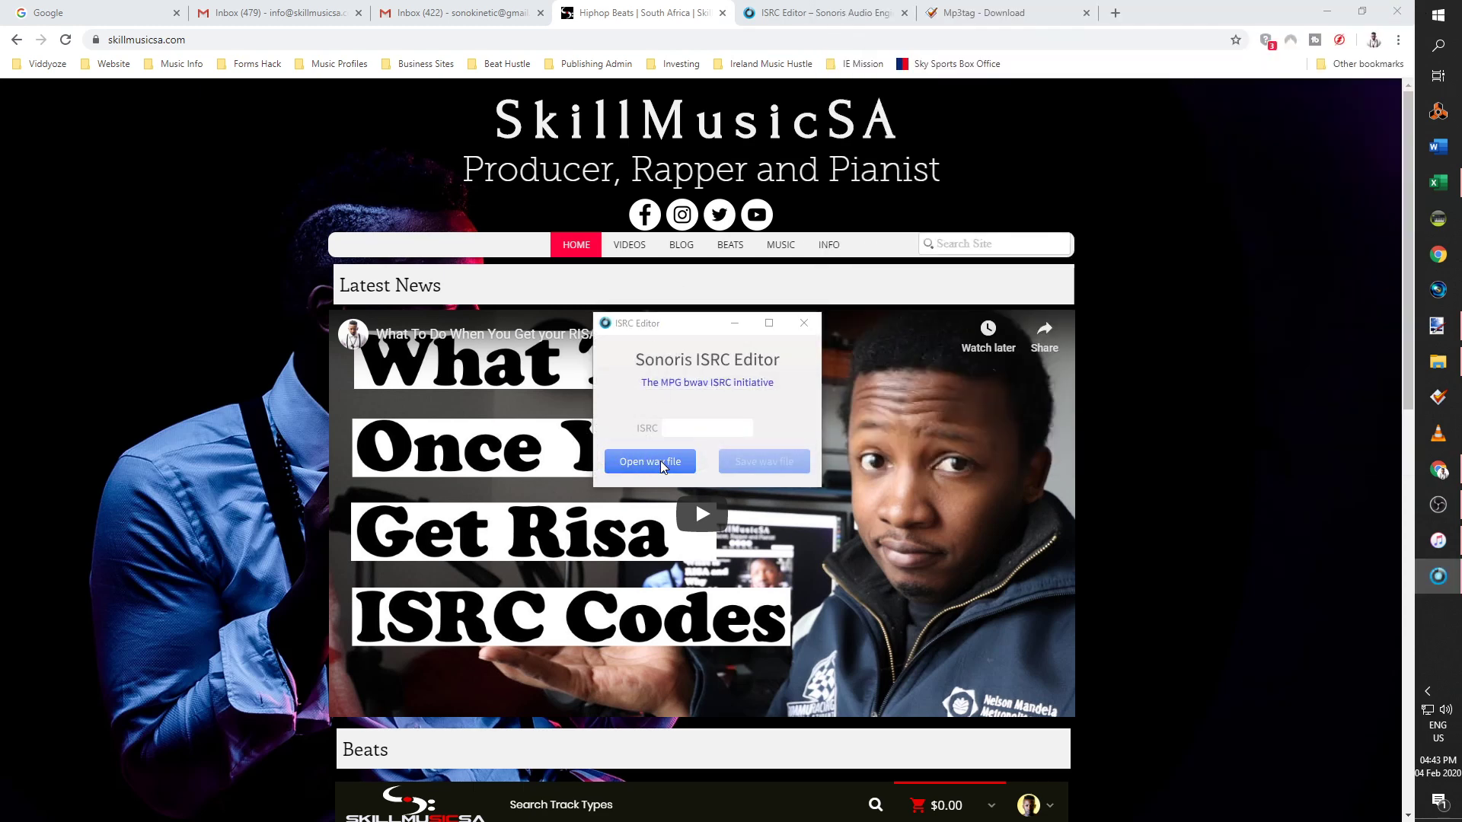
{"action": "left_click", "coordinate": [738, 346]}
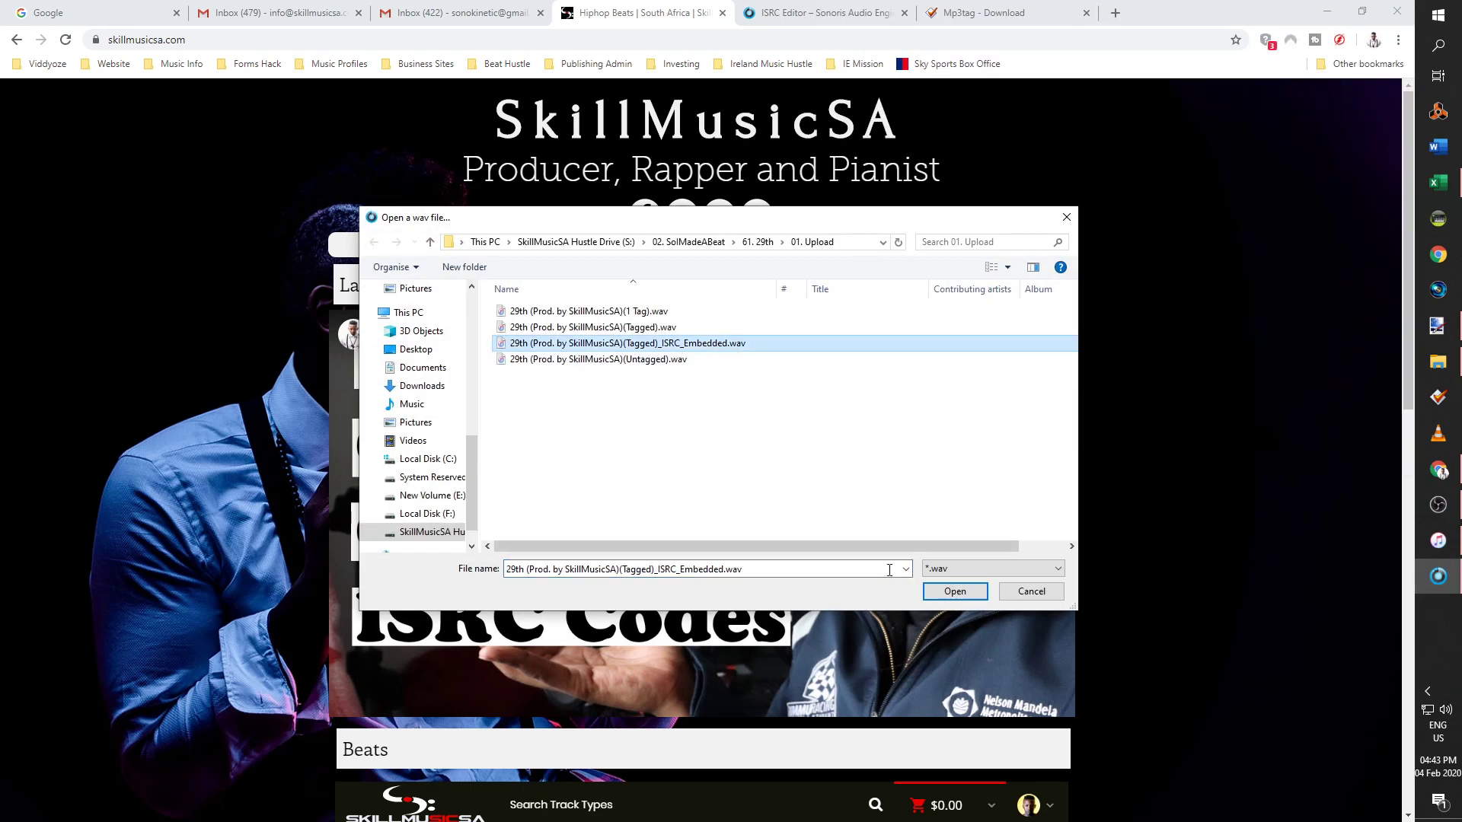
{"action": "left_click", "coordinate": [976, 590]}
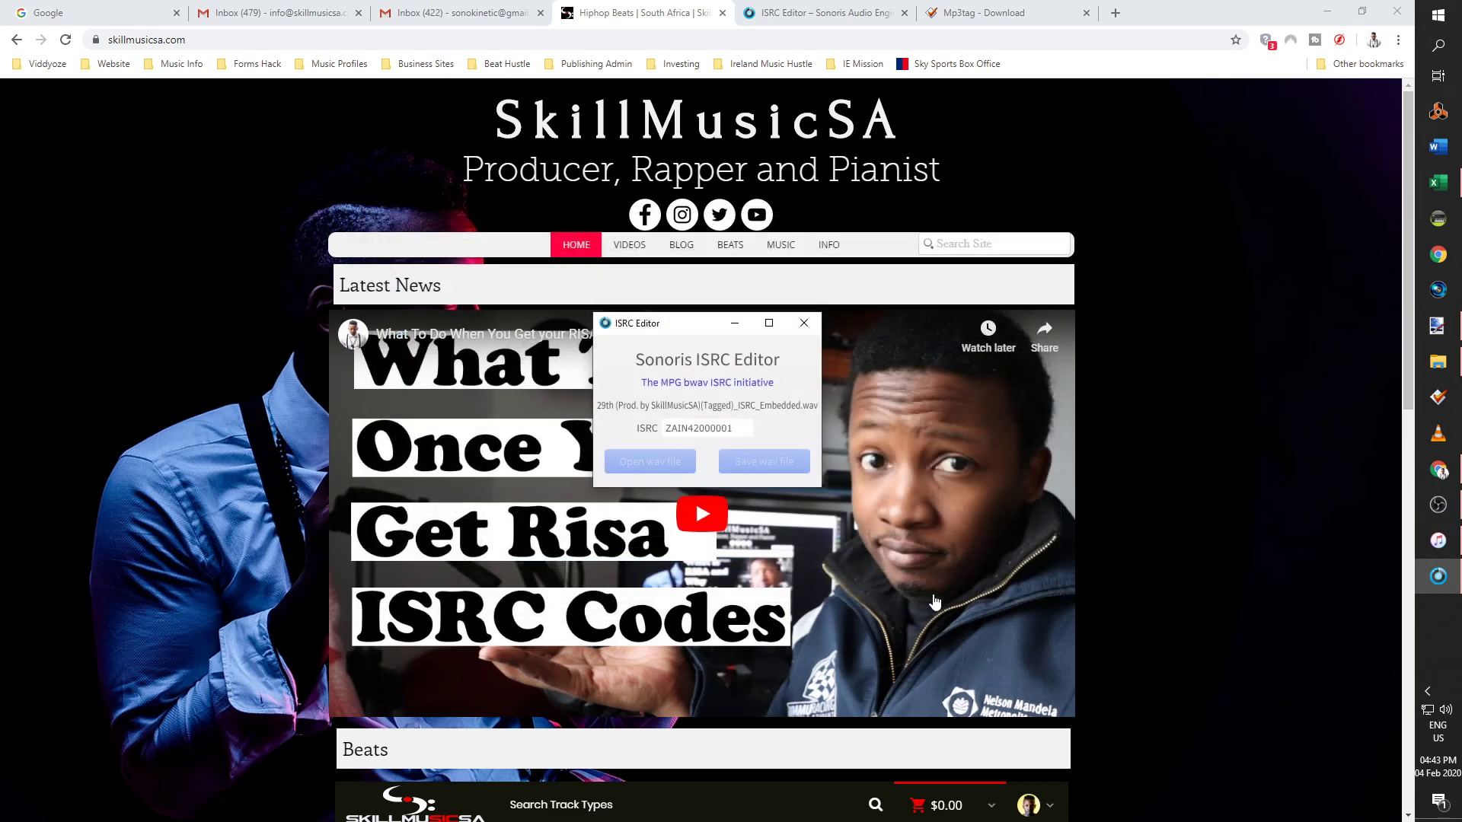
{"action": "left_click", "coordinate": [798, 330]}
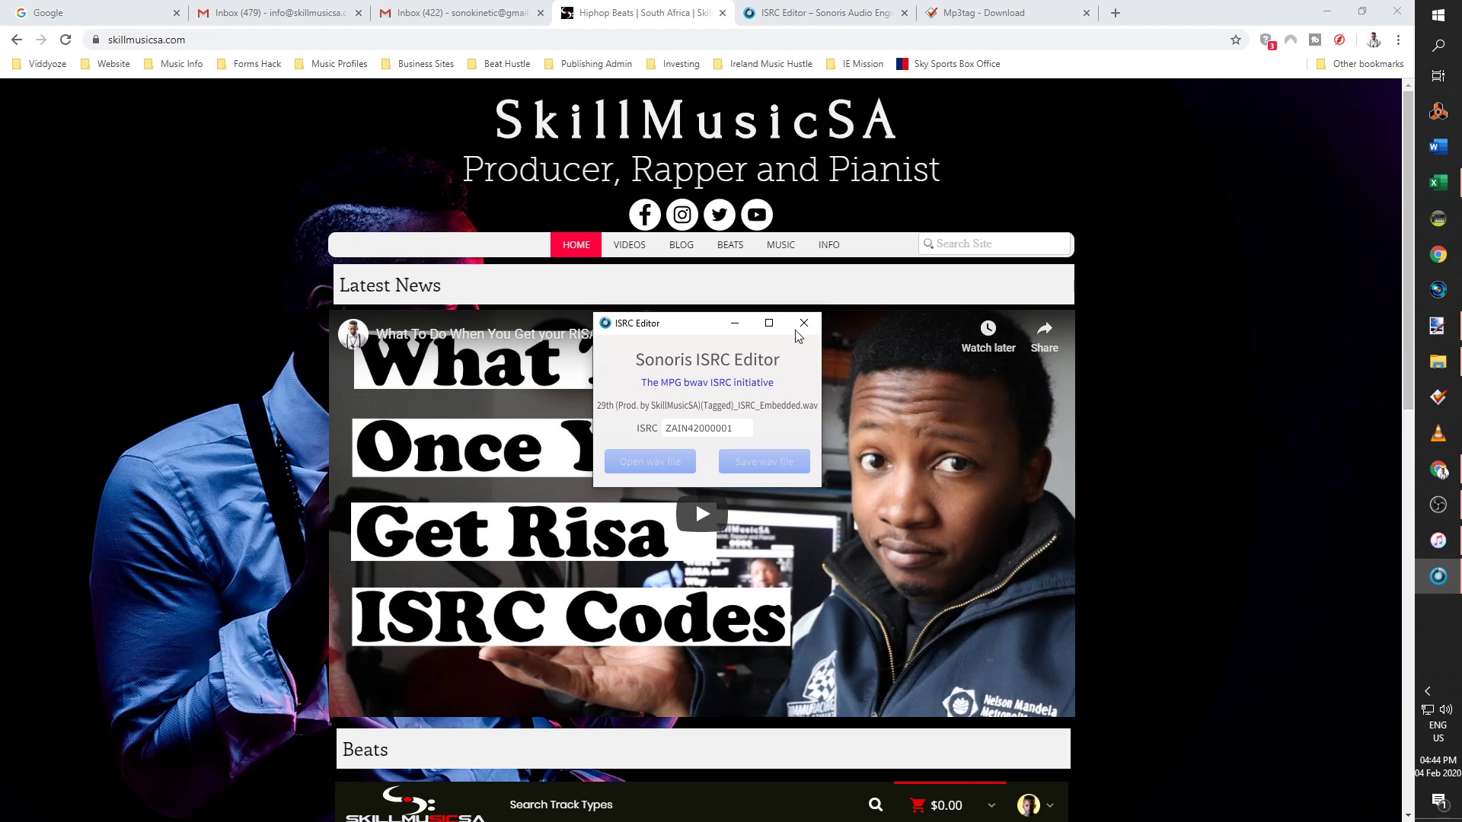
Switch to Mp3tag and widen the Filename column to fit the full name of the ISRC_Embedded wav file.
{"action": "left_click", "coordinate": [1439, 398]}
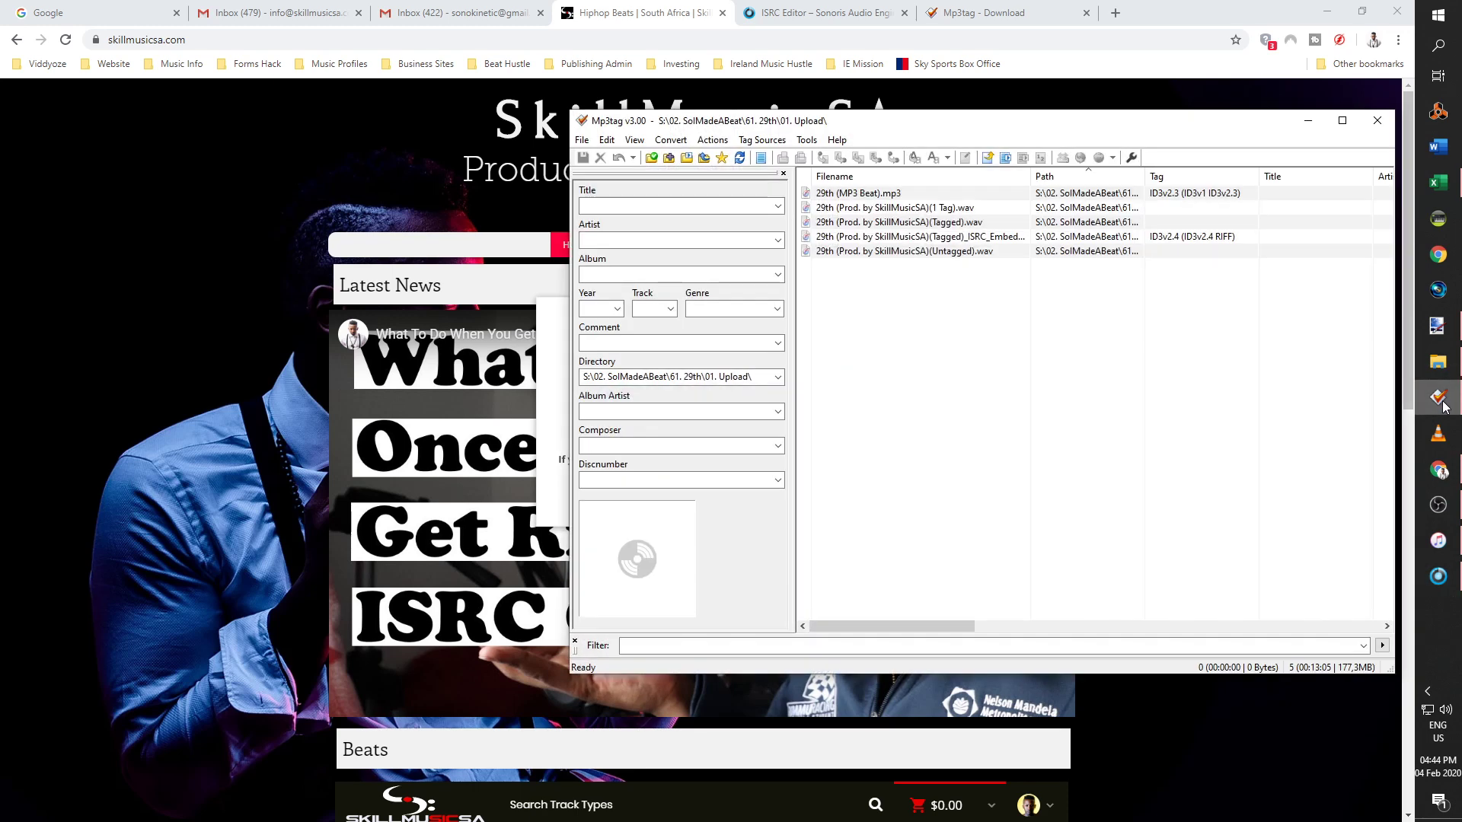
{"action": "left_click_drag", "start_coordinate": [1127, 135], "coordinate": [995, 132]}
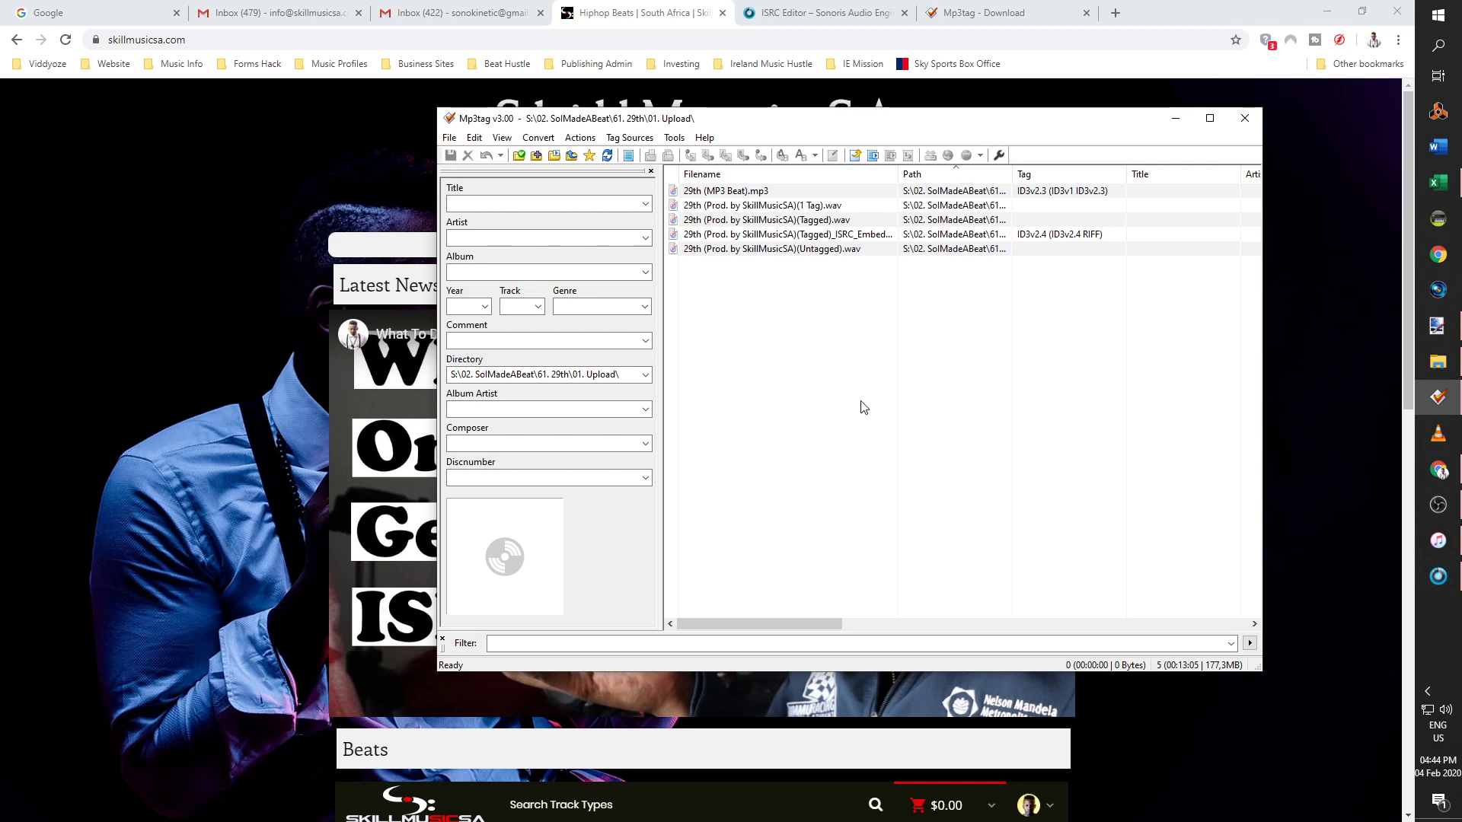
{"action": "left_click", "coordinate": [835, 237]}
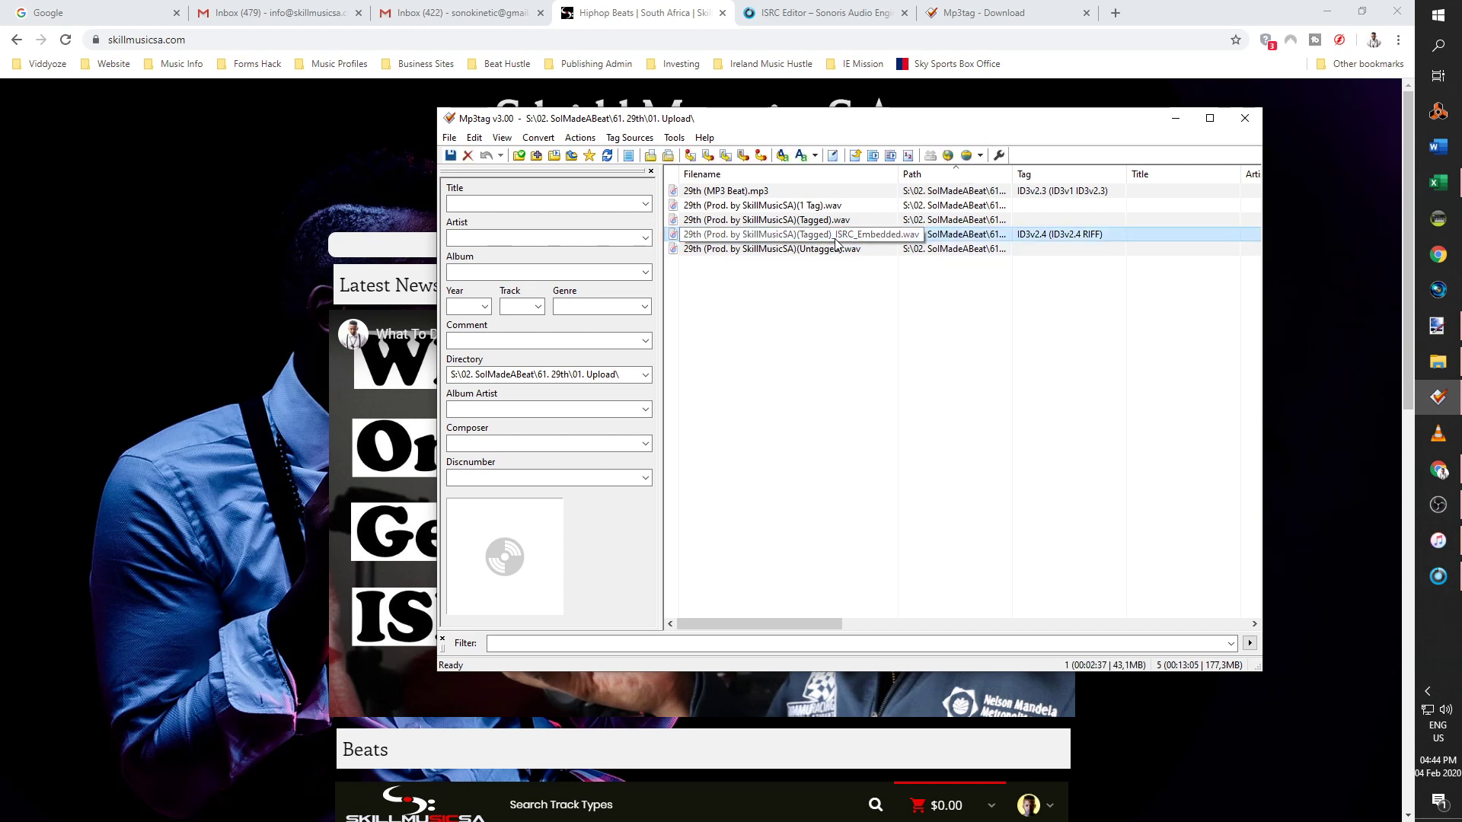
{"action": "left_click", "coordinate": [835, 411]}
{"action": "left_click_drag", "start_coordinate": [899, 180], "coordinate": [987, 180]}
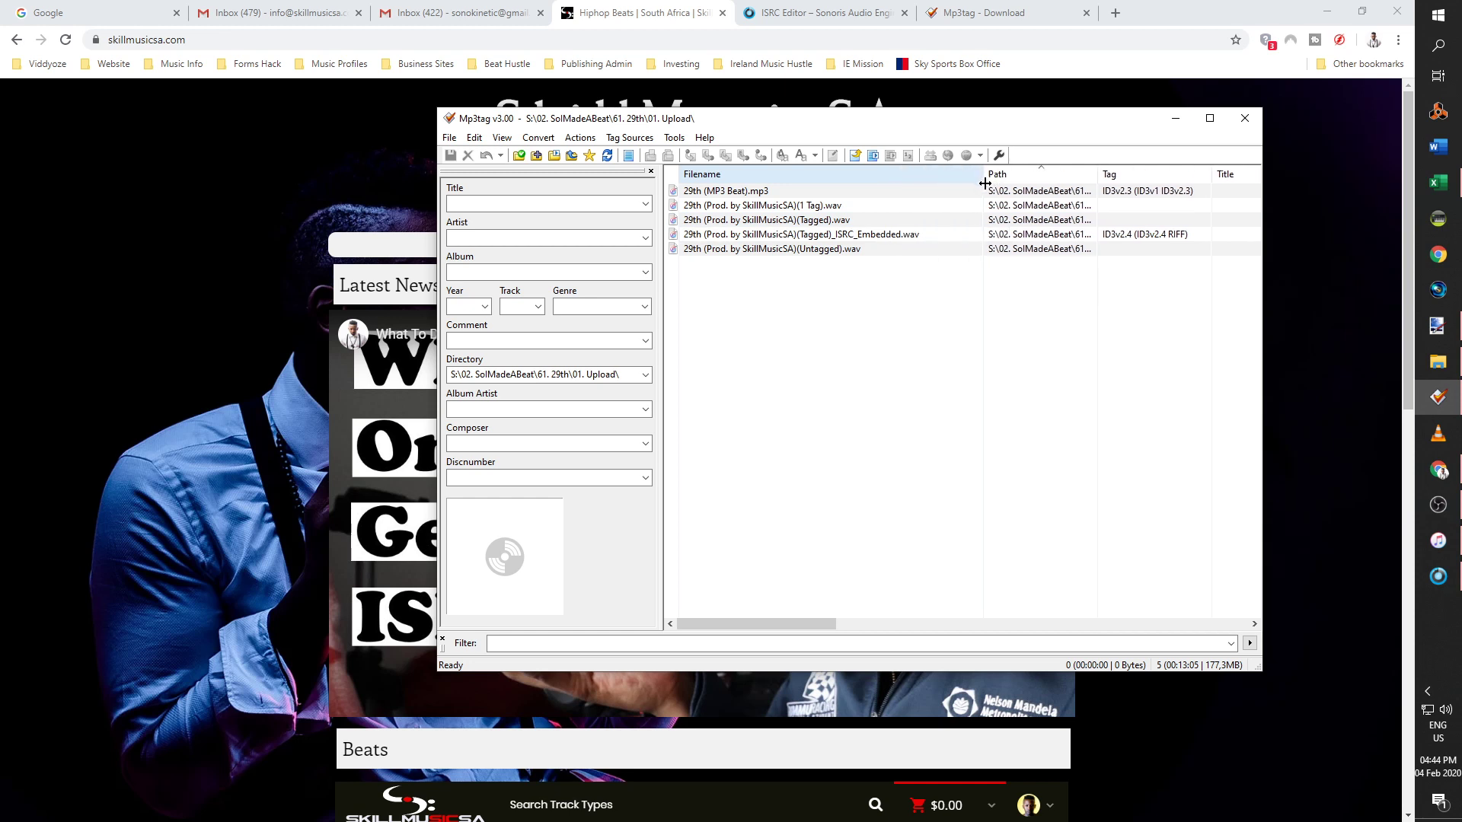
Arrange Mp3tag and the File Explorer window of the 01. Upload folder side by side.
{"action": "left_click", "coordinate": [1439, 362]}
{"action": "left_click_drag", "start_coordinate": [1085, 124], "coordinate": [759, 123]}
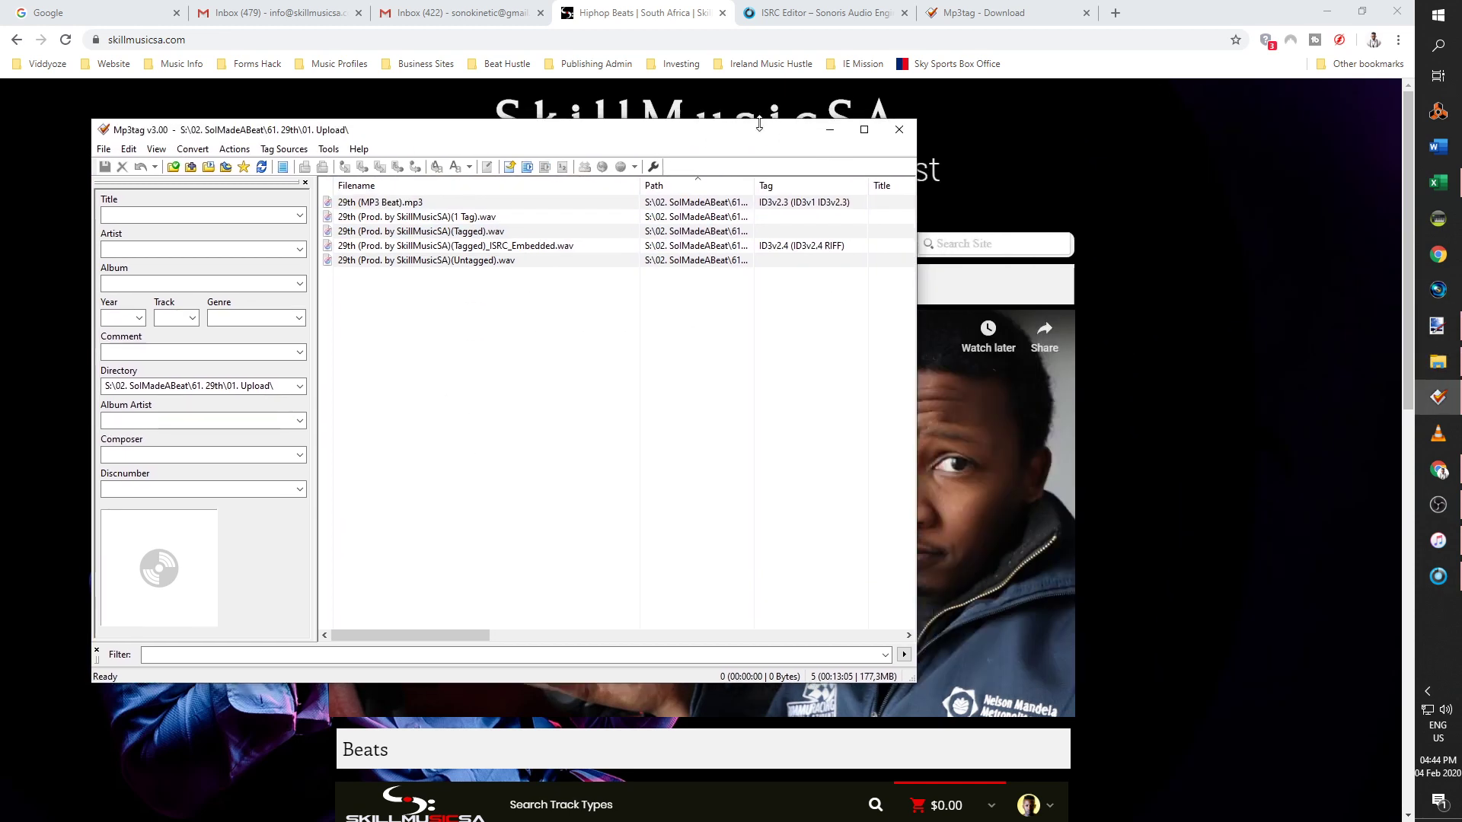
{"action": "left_click", "coordinate": [1438, 362]}
{"action": "left_click_drag", "start_coordinate": [1066, 176], "coordinate": [1413, 438]}
{"action": "left_click", "coordinate": [267, 214]}
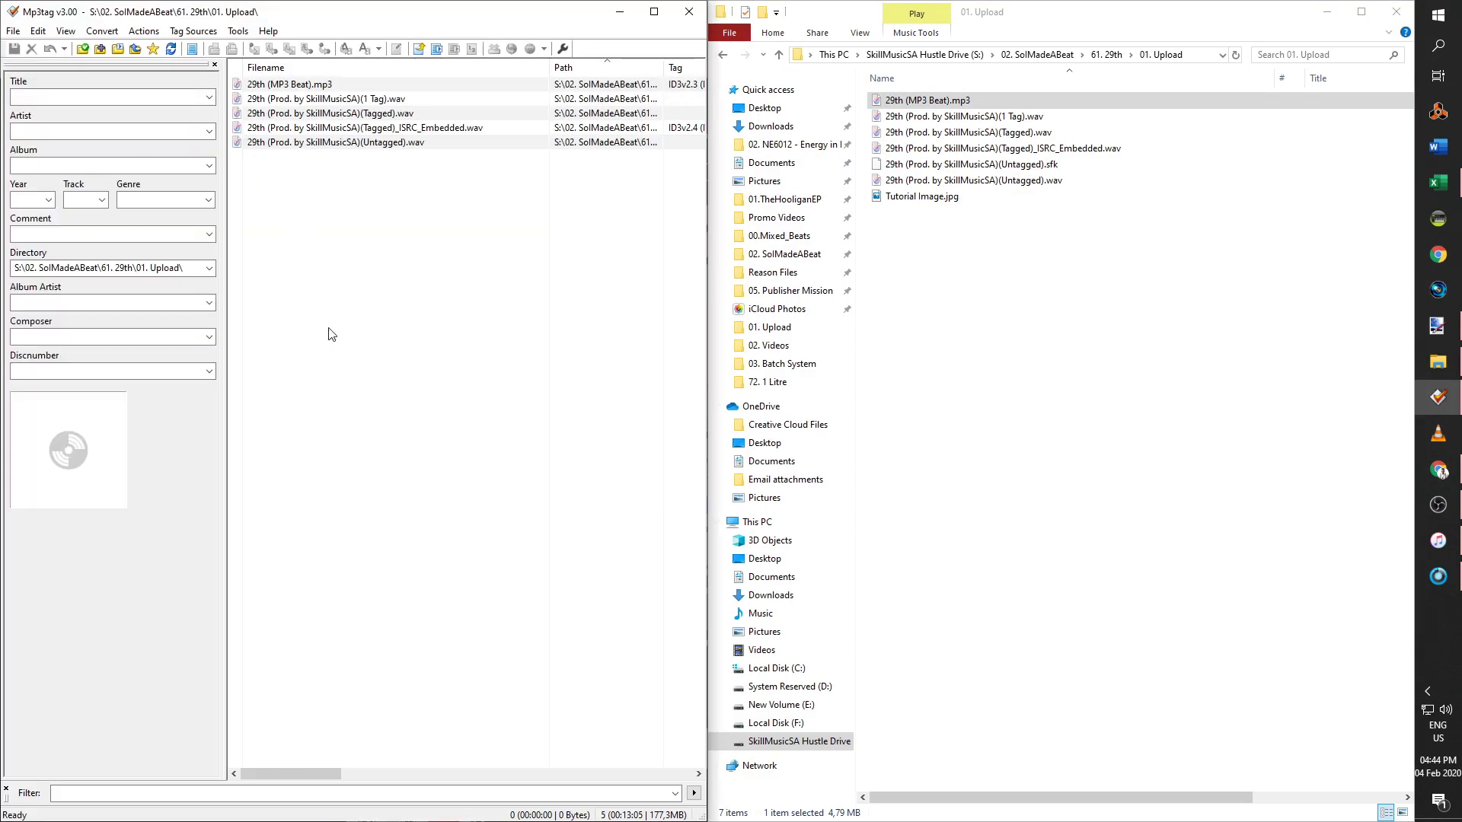
{"action": "left_click", "coordinate": [1081, 411]}
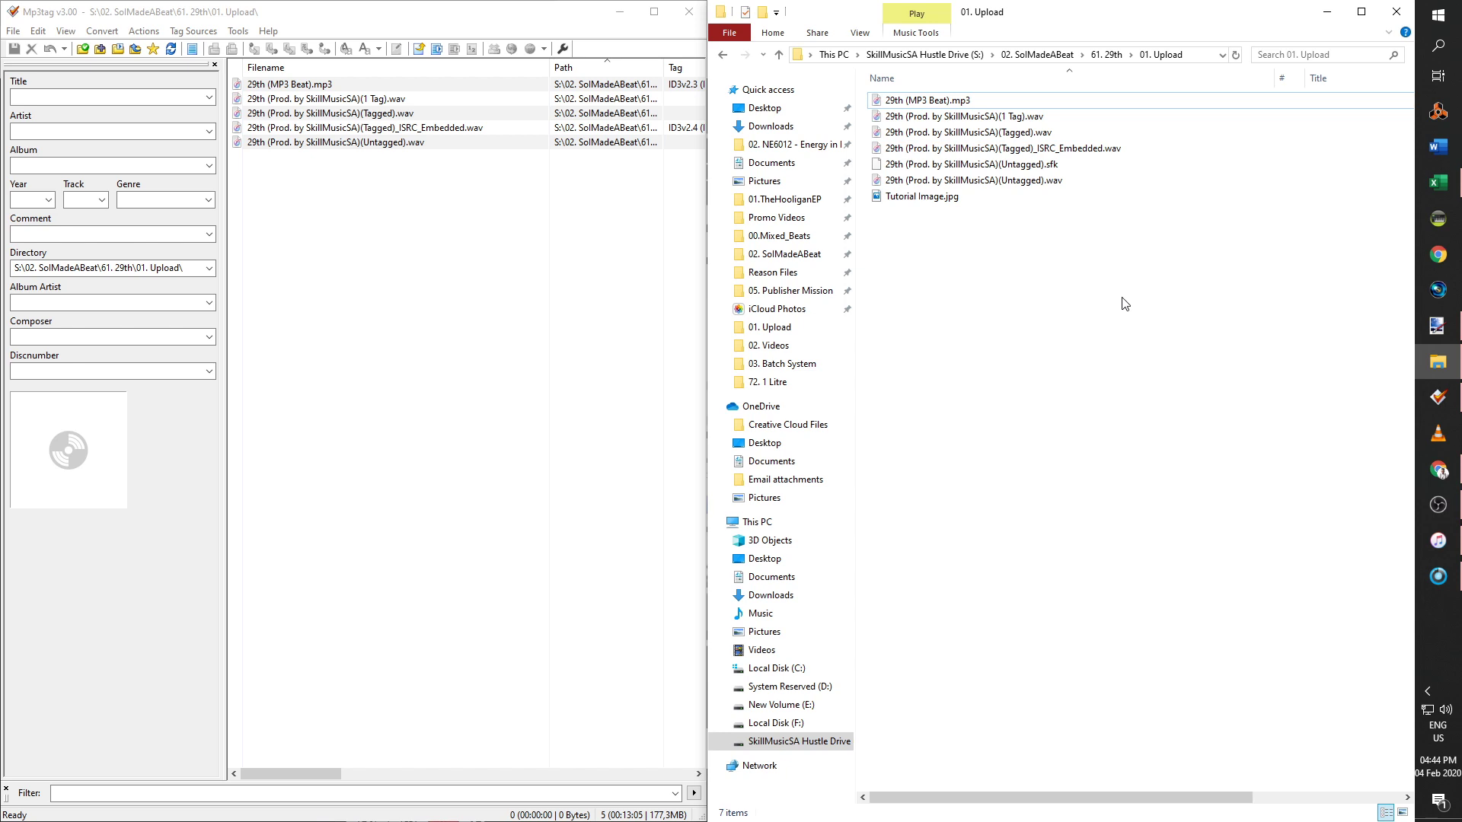
Load "29th (MP3 Beat).mp3" and the ISRC_Embedded wav one after the other from File Explorer into Mp3tag, and close Mp3tag.
{"action": "left_click_drag", "start_coordinate": [944, 101], "coordinate": [453, 326]}
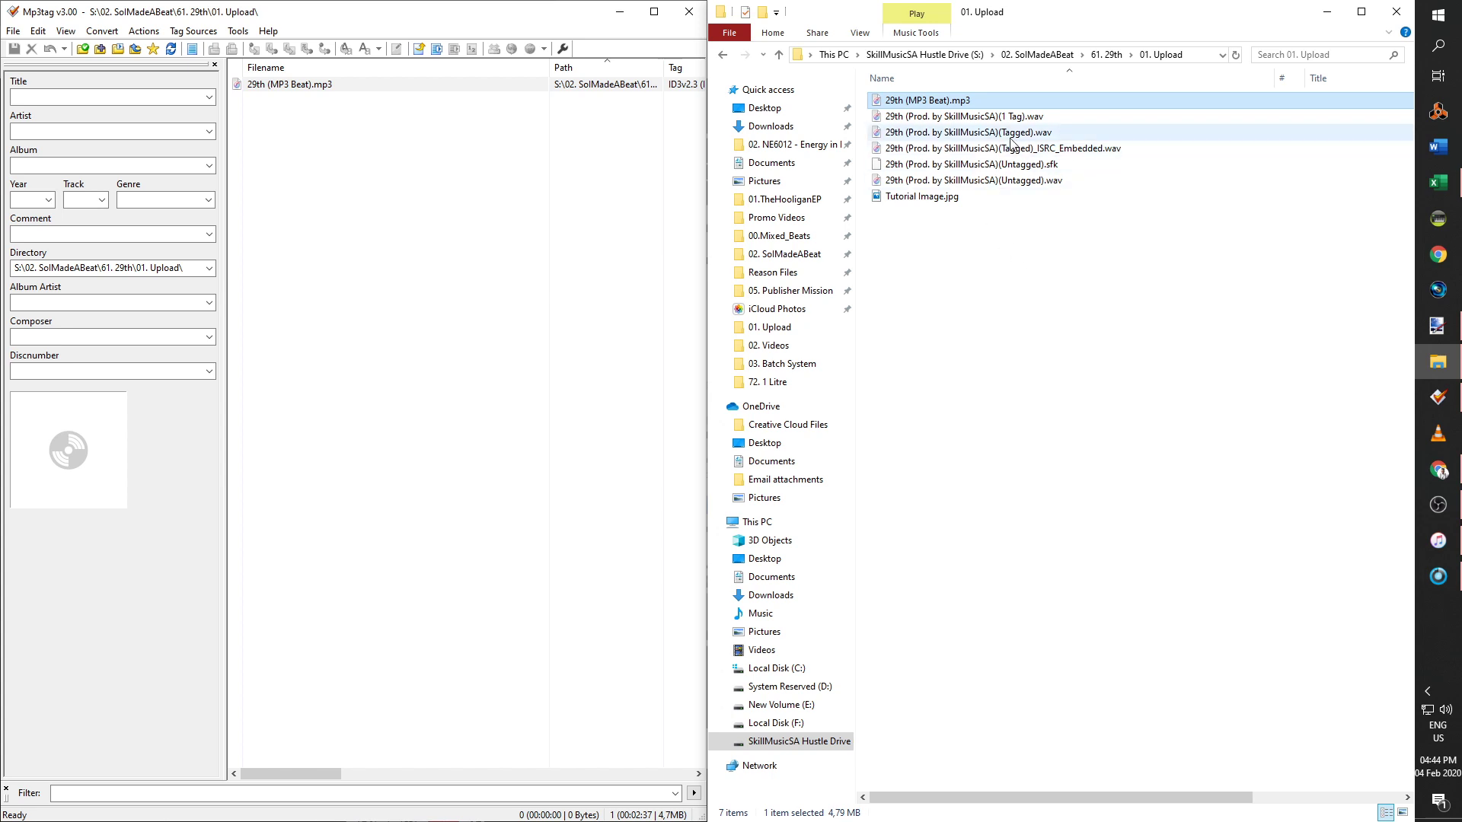
{"action": "left_click_drag", "start_coordinate": [1021, 148], "coordinate": [396, 209]}
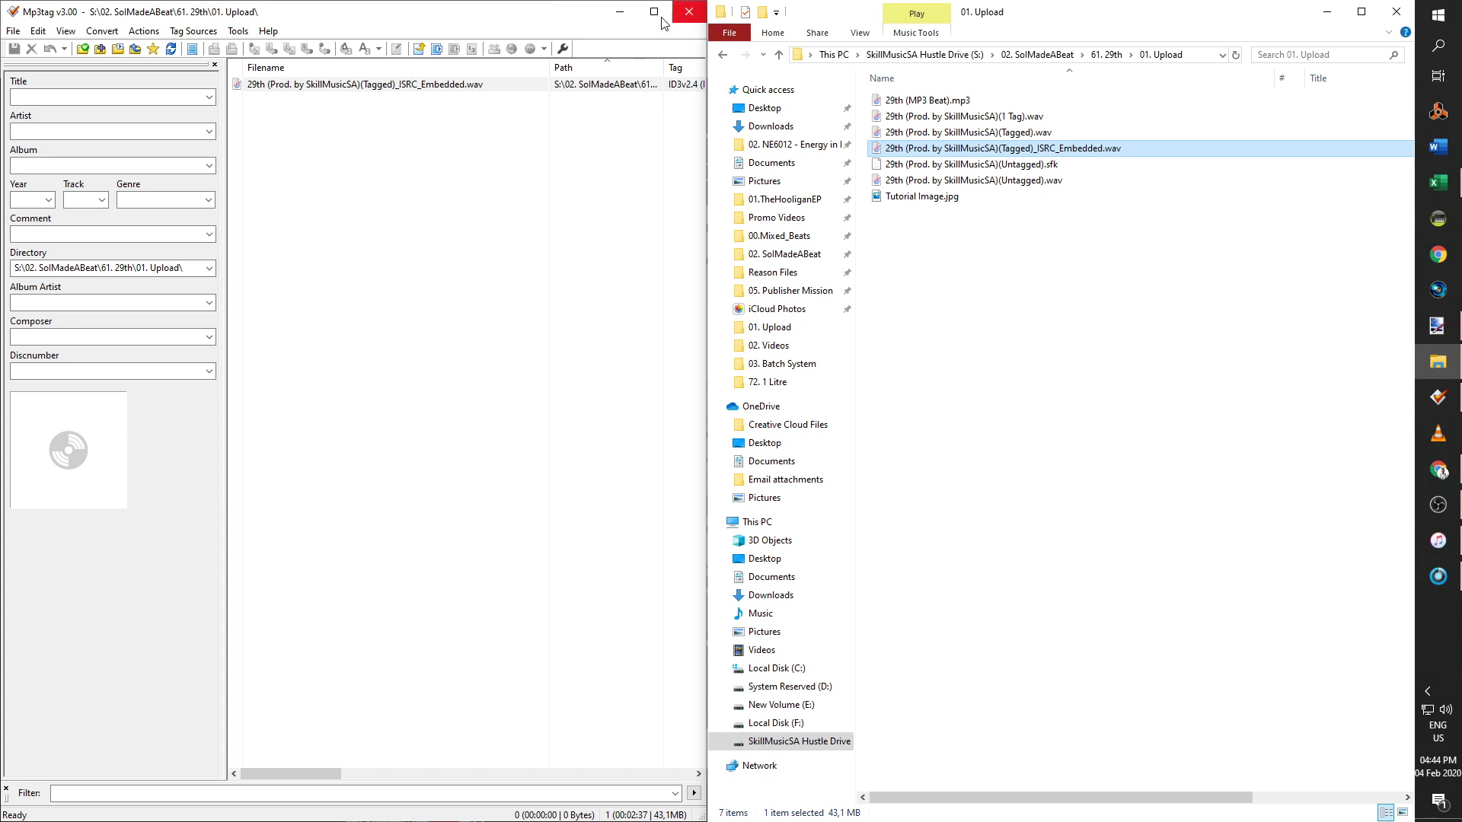
{"action": "left_click", "coordinate": [687, 18]}
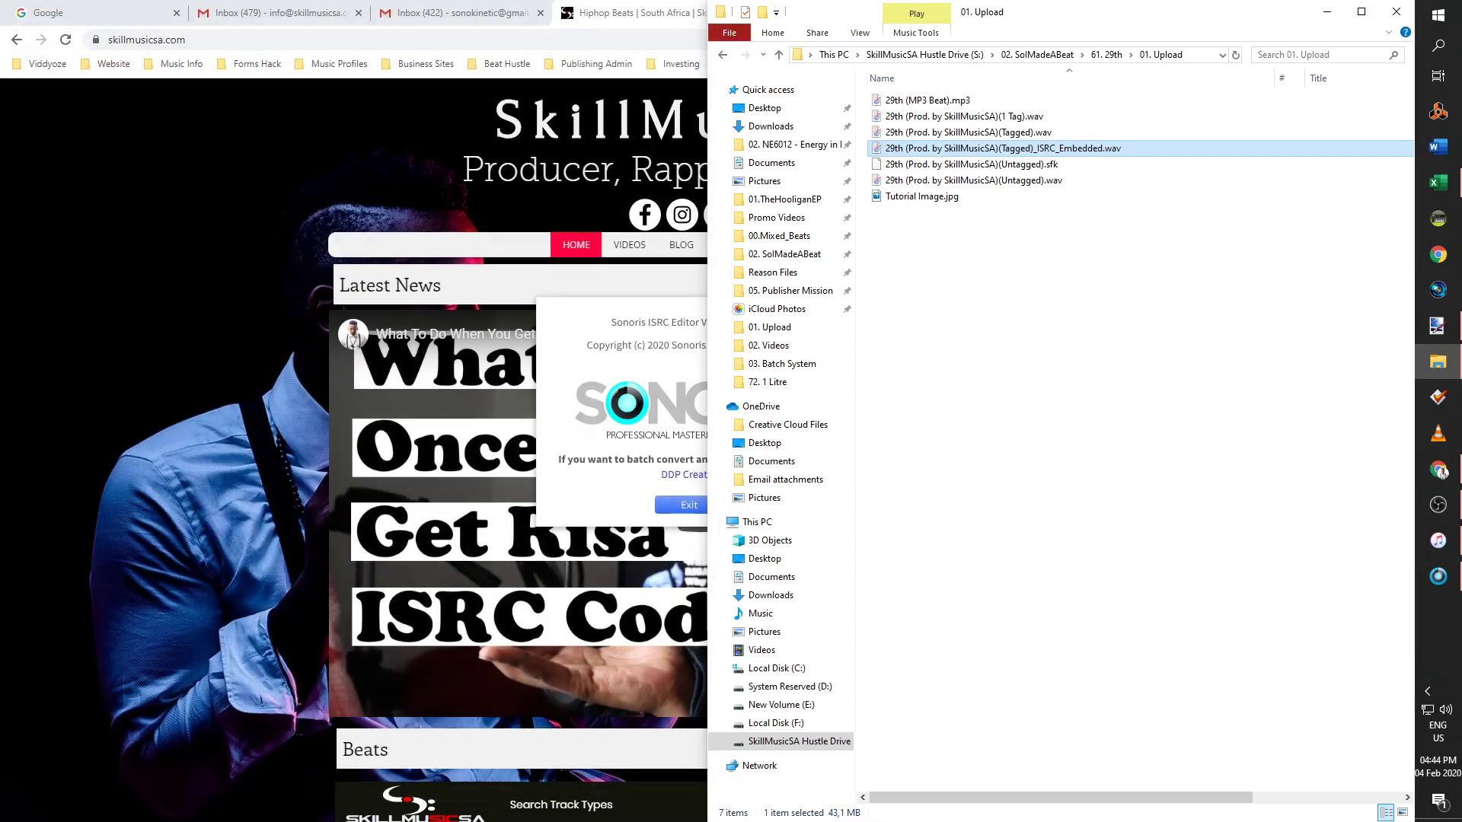
Relaunch Mp3tag, widen the Path column to show the full folder path, and maximize the window with the ISRC_Embedded wav selected.
{"action": "left_click", "coordinate": [1439, 396]}
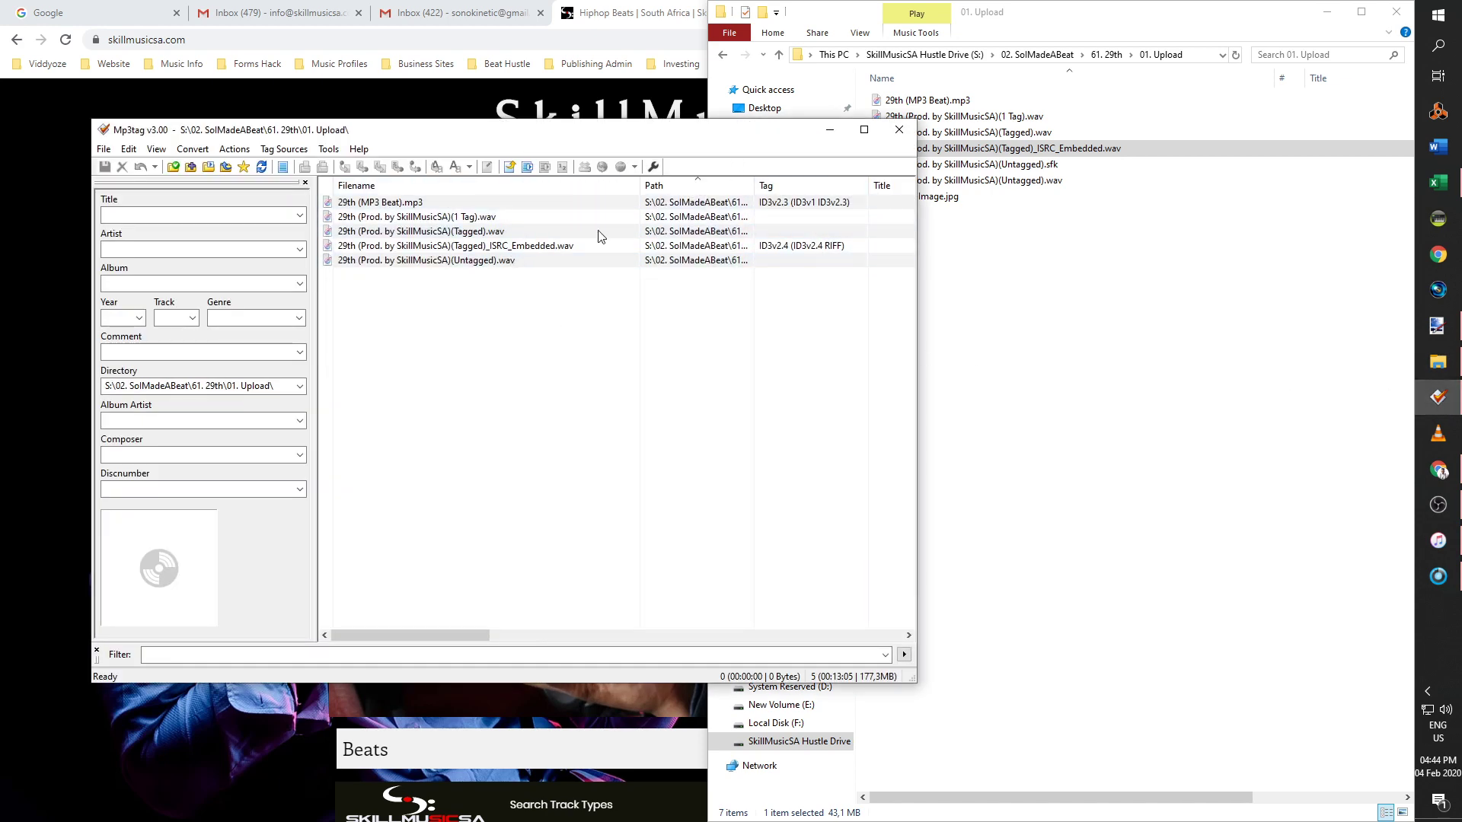
{"action": "left_click_drag", "start_coordinate": [754, 186], "coordinate": [822, 198]}
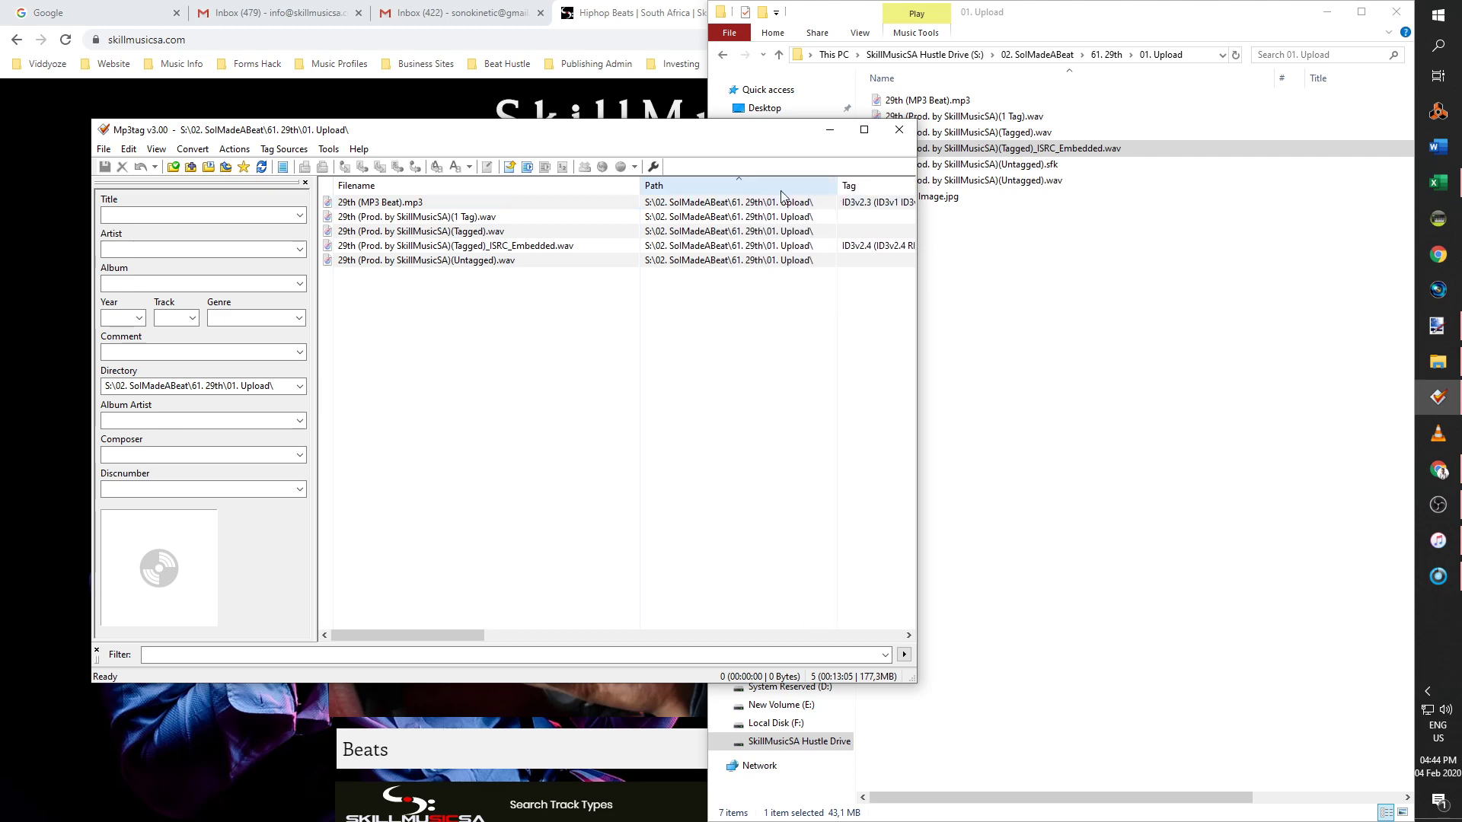
{"action": "key", "text": "super+Left"}
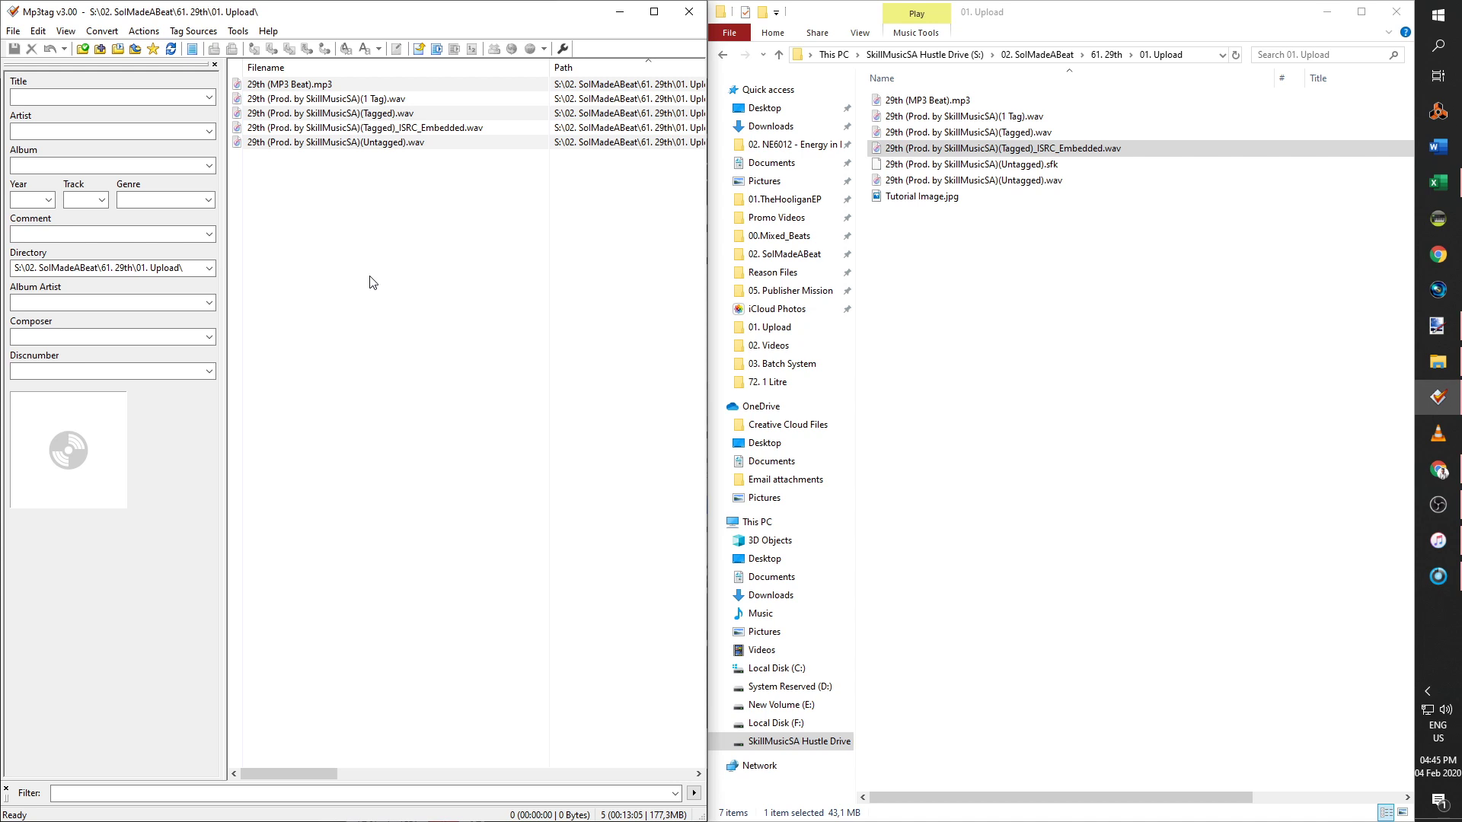
{"action": "left_click", "coordinate": [424, 134]}
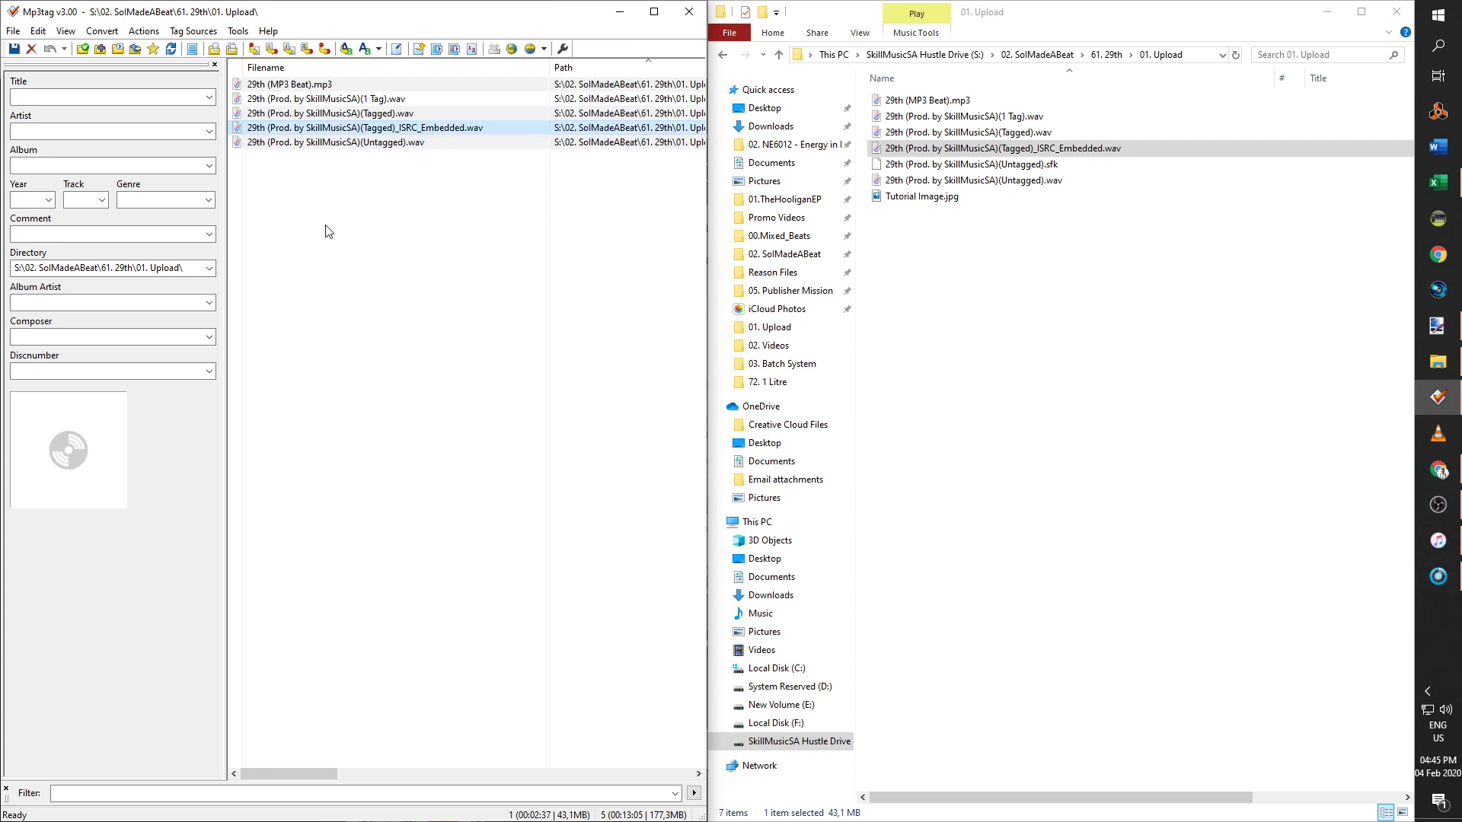
{"action": "left_click", "coordinate": [654, 11]}
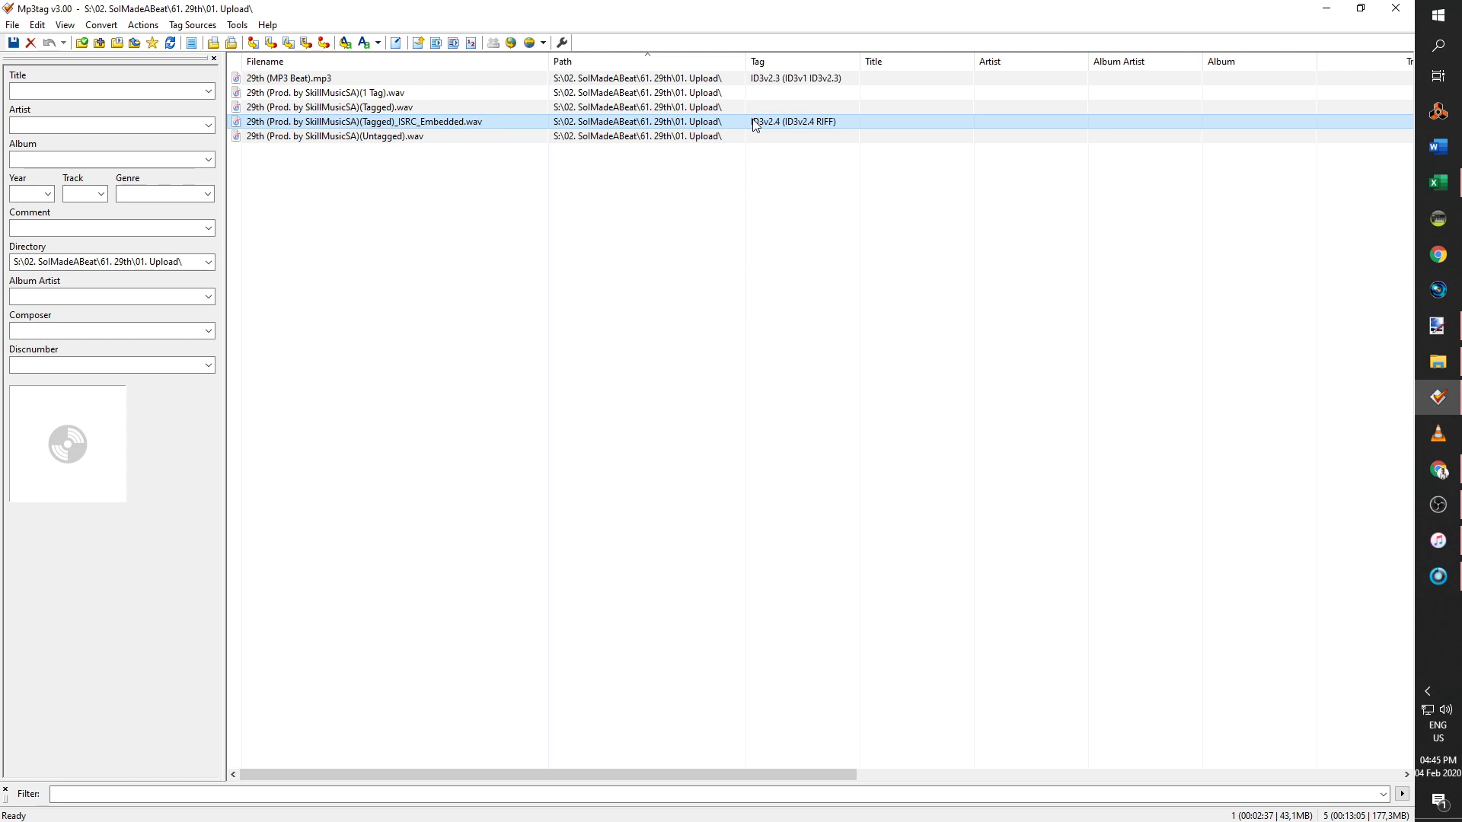
Copy the ISRC_Embedded wav's file name into its Title field and shorten it to "29th (Prod. by SkillMusicSA)(Tagged)".
{"action": "left_click", "coordinate": [385, 137]}
{"action": "left_click", "coordinate": [387, 127]}
{"action": "left_click", "coordinate": [172, 97]}
{"action": "left_click", "coordinate": [368, 121]}
{"action": "key", "text": "ctrl+c"}
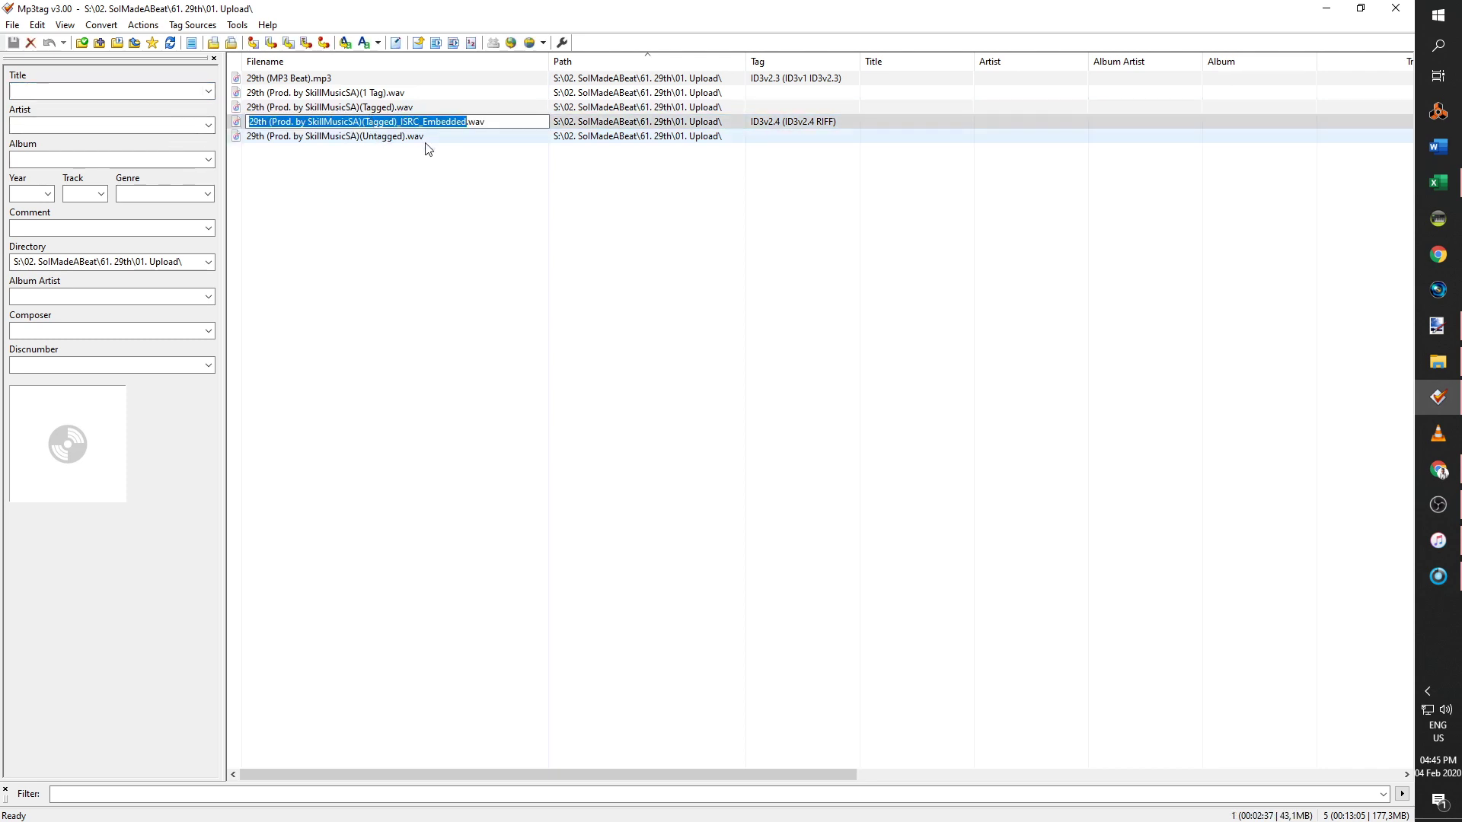
{"action": "left_click", "coordinate": [140, 92]}
{"action": "key", "text": "ctrl+v"}
{"action": "left_click_drag", "start_coordinate": [127, 91], "coordinate": [329, 84]}
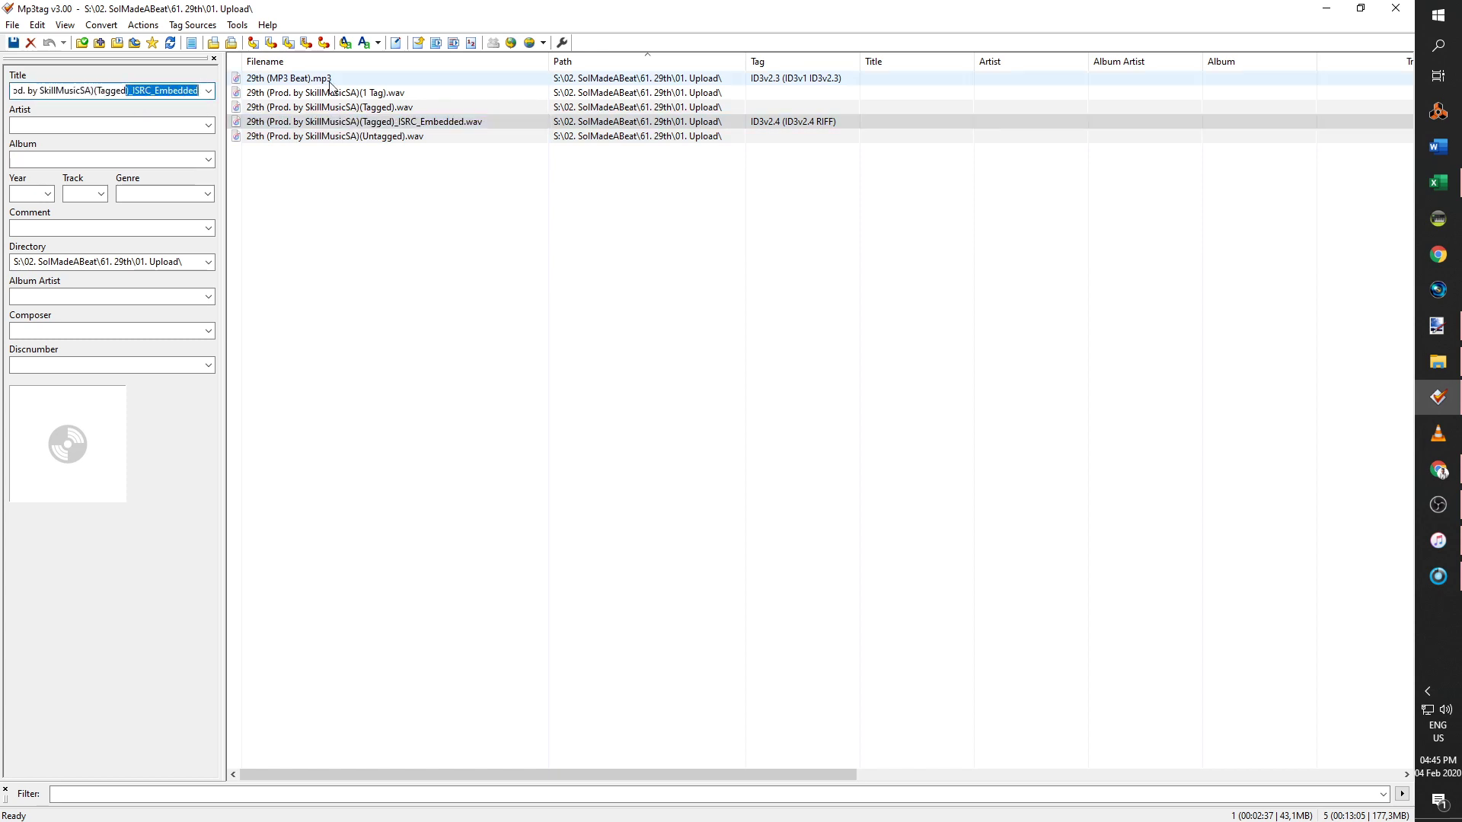
{"action": "key", "text": "BackSpace"}
Set the wav file's artist to SkillMusicSA and its album to Beat Tape X.
{"action": "left_click", "coordinate": [131, 126]}
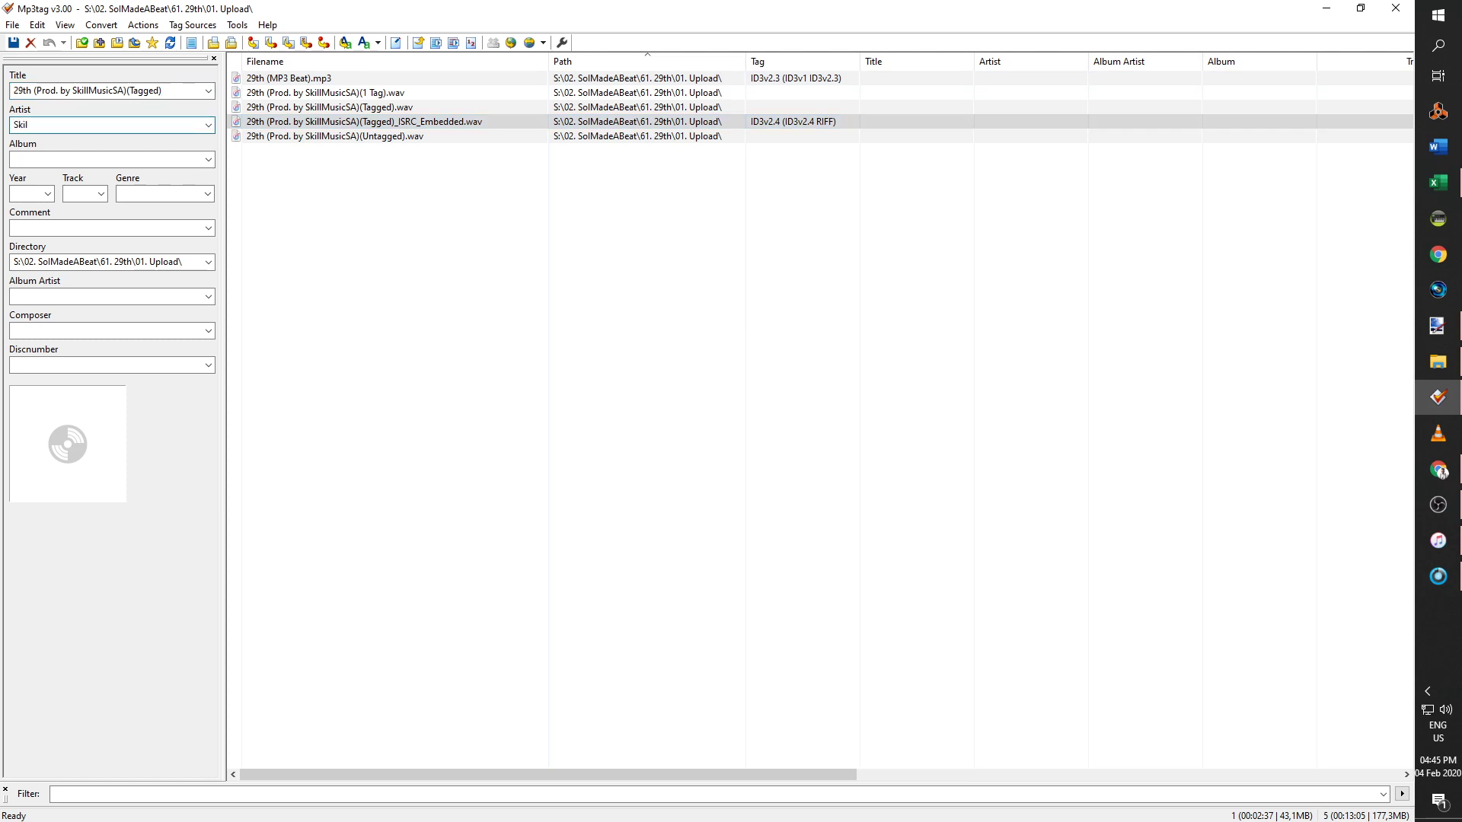
{"action": "type", "text": "Skillm"}
{"action": "key", "text": "BackSpace"}
{"action": "type", "text": "MusicSA"}
{"action": "left_click", "coordinate": [13, 159]}
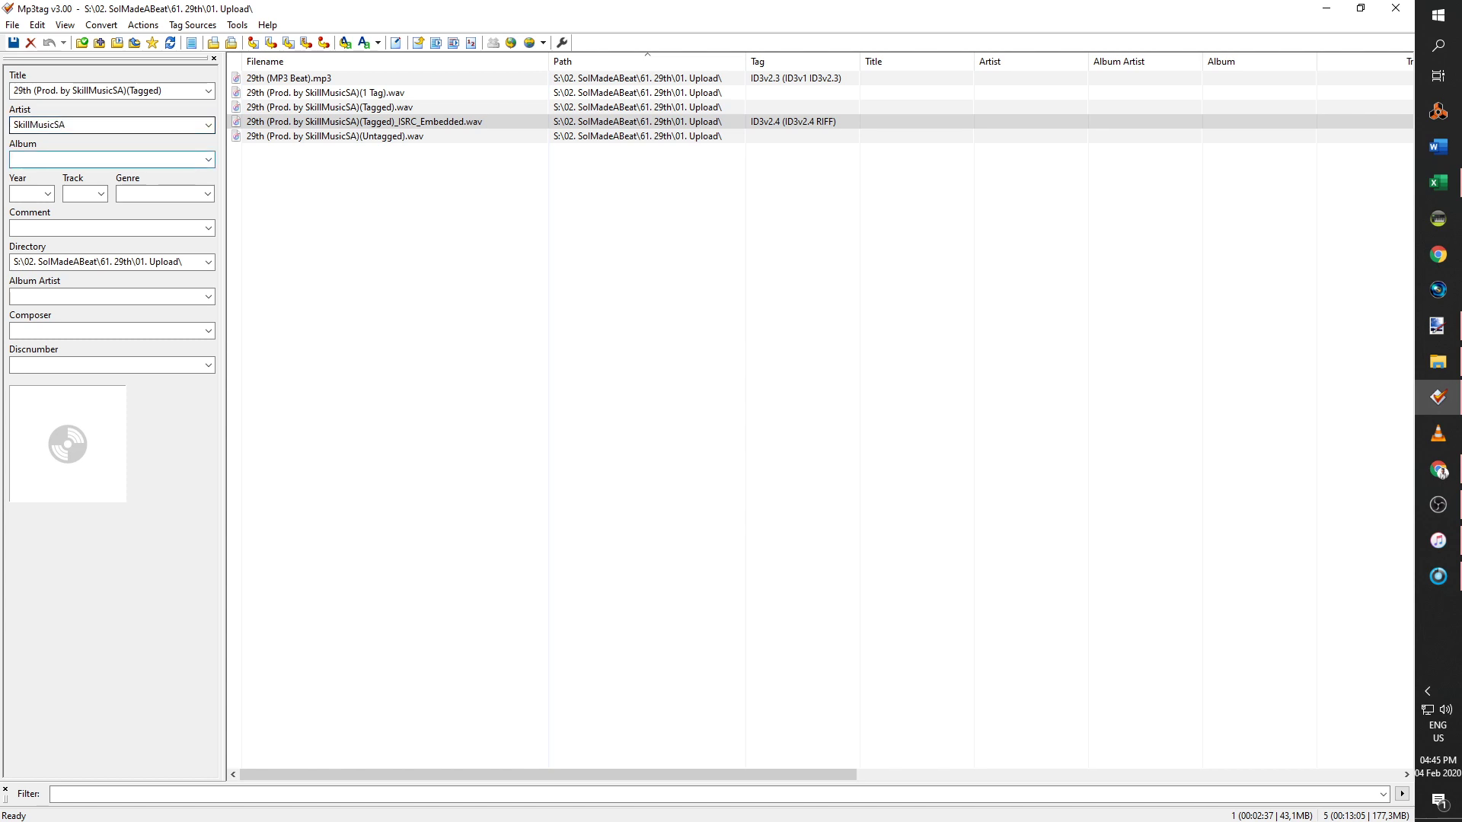
{"action": "type", "text": "Beat Tape X"}
Set the wav file's year to 2020, track to 01 and genre to Hiphop.
{"action": "left_click", "coordinate": [23, 193]}
{"action": "type", "text": "2020"}
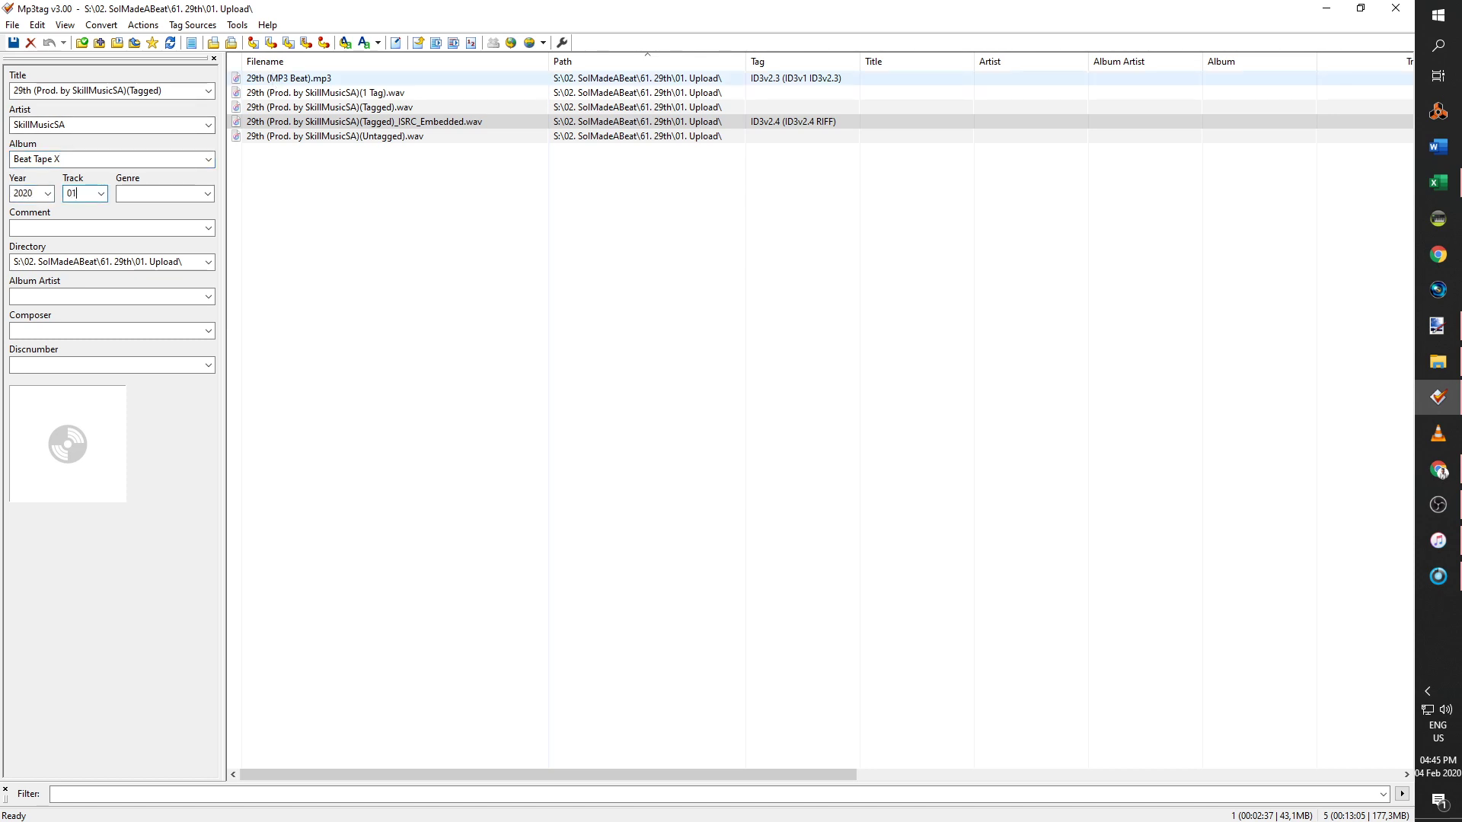
{"action": "left_click", "coordinate": [125, 194]}
{"action": "type", "text": "Hiphop"}
Enter the comment "Prod. by SkillMusicSA" and copy the artist name SkillMusicSA into the Album Artist field.
{"action": "left_click", "coordinate": [111, 228]}
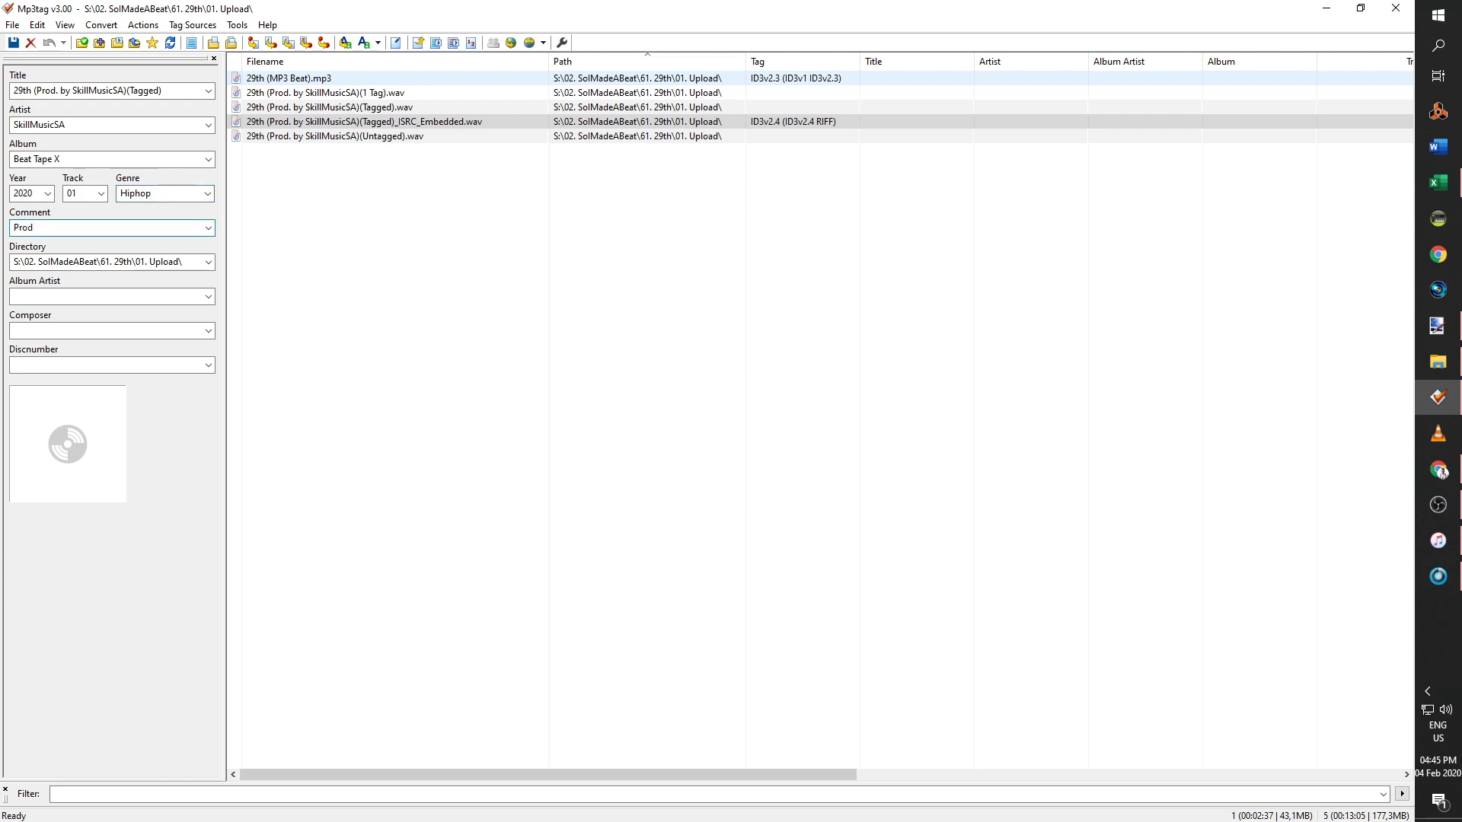
{"action": "type", "text": "Prod. by Sk"}
{"action": "key", "text": "BackSpace"}
{"action": "key", "text": "BackSpace"}
{"action": "type", "text": "MusicSA"}
{"action": "double_click", "coordinate": [82, 126]}
{"action": "key", "text": "ctrl+c"}
{"action": "left_click", "coordinate": [153, 297]}
{"action": "key", "text": "ctrl+v"}
Enter the composer's full name and set the disc number to 1.
{"action": "left_click", "coordinate": [124, 330]}
{"action": "type", "text": "A"}
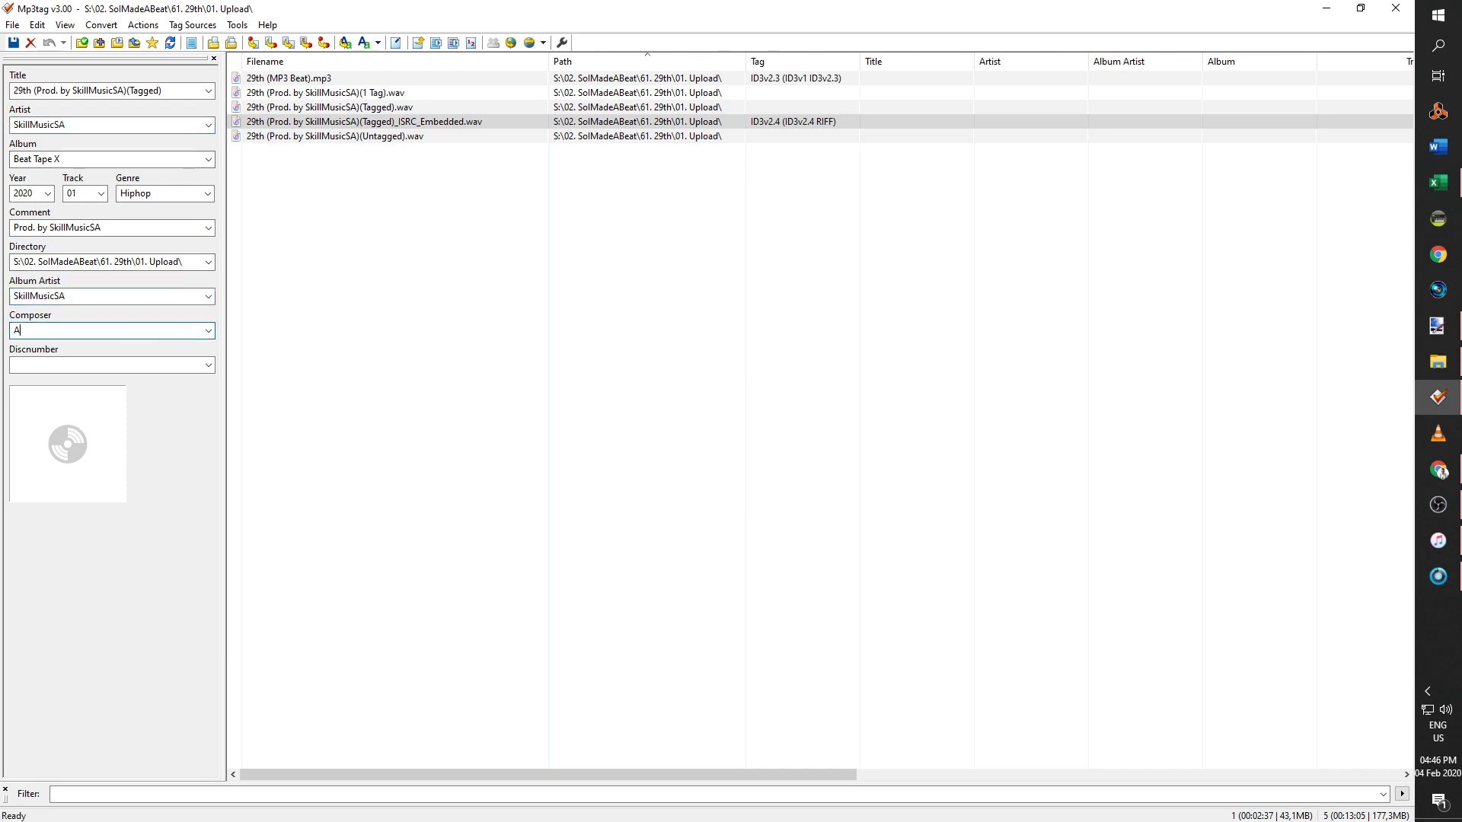
{"action": "type", "text": "nga Awonke Hackula"}
{"action": "left_click", "coordinate": [114, 364]}
{"action": "type", "text": "1"}
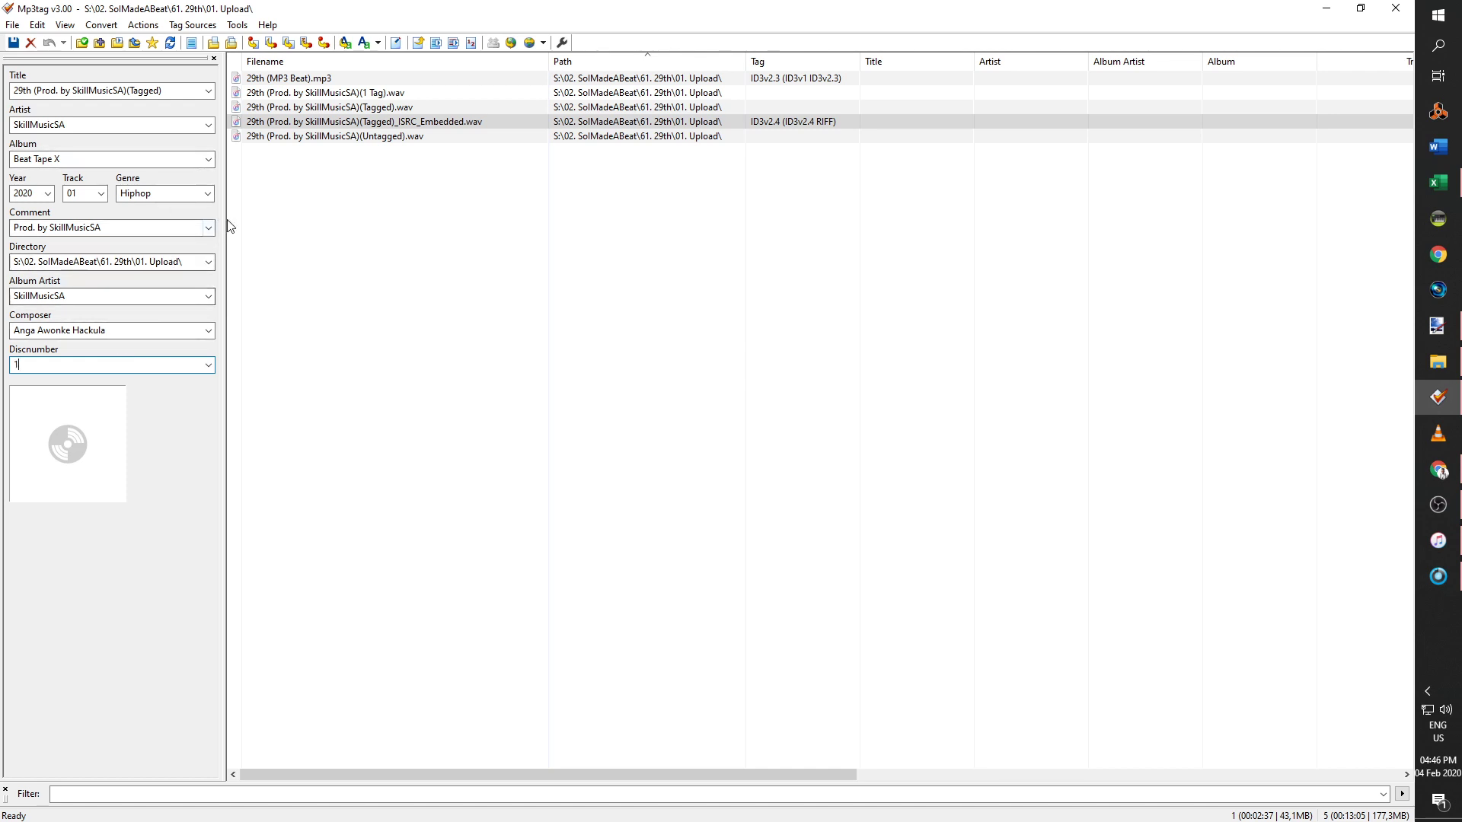
Check the ISRC entry in the ISRC_Embedded wav's extended tags and confirm the dialog to write the tag data.
{"action": "left_click", "coordinate": [397, 45]}
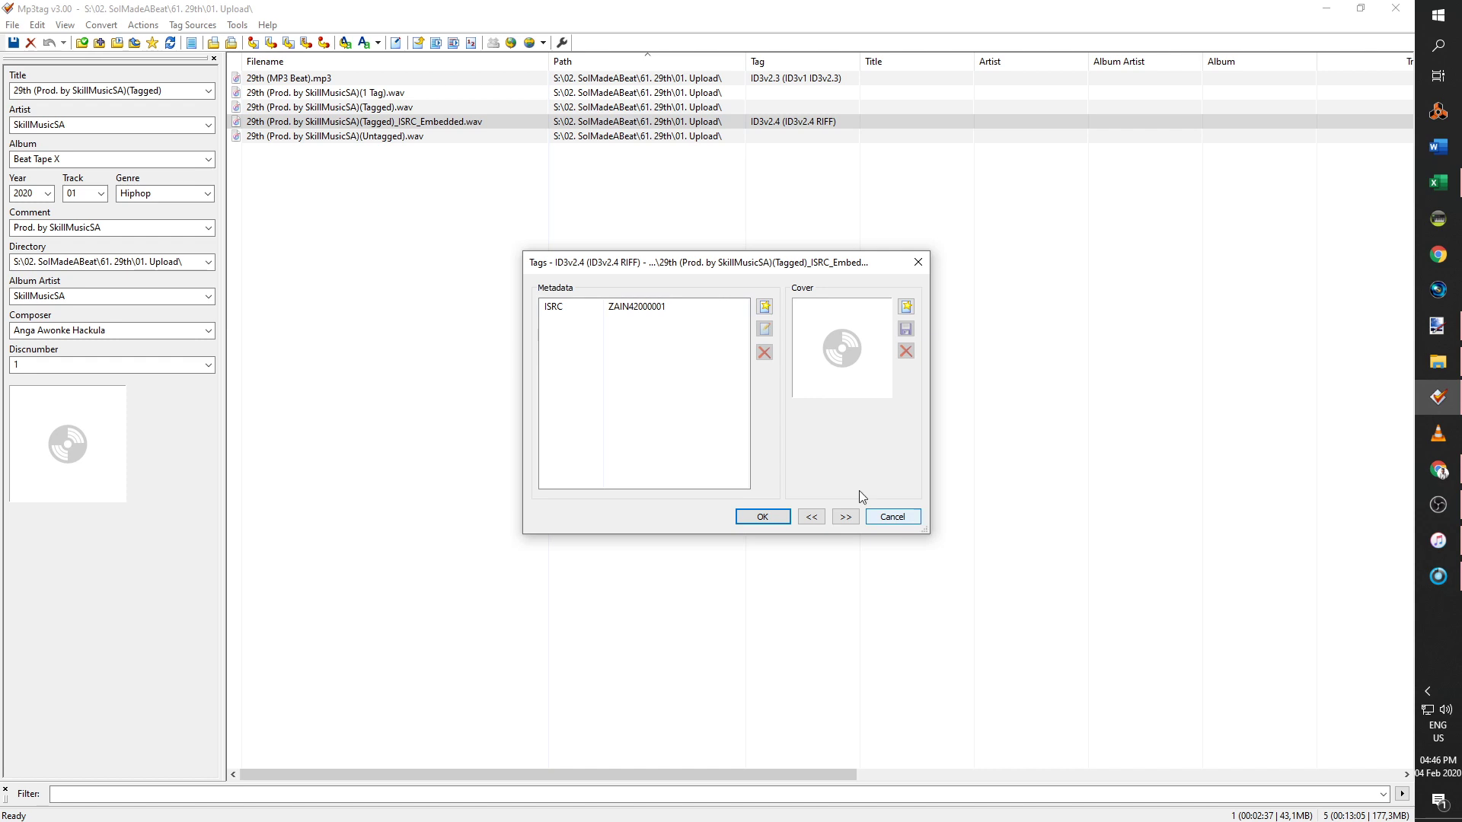
{"action": "left_click", "coordinate": [664, 313]}
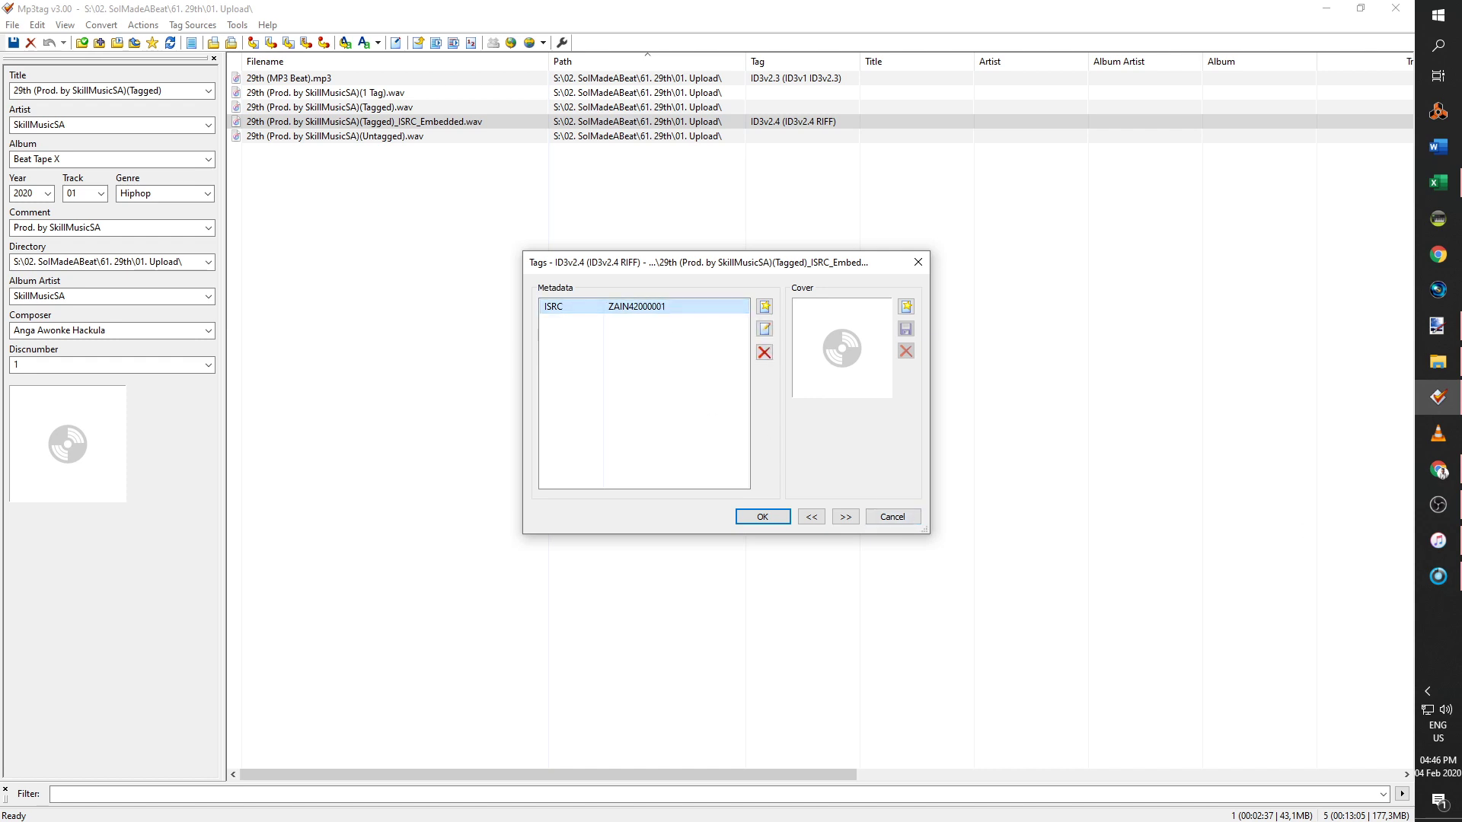
{"action": "key", "text": "alt+Tab"}
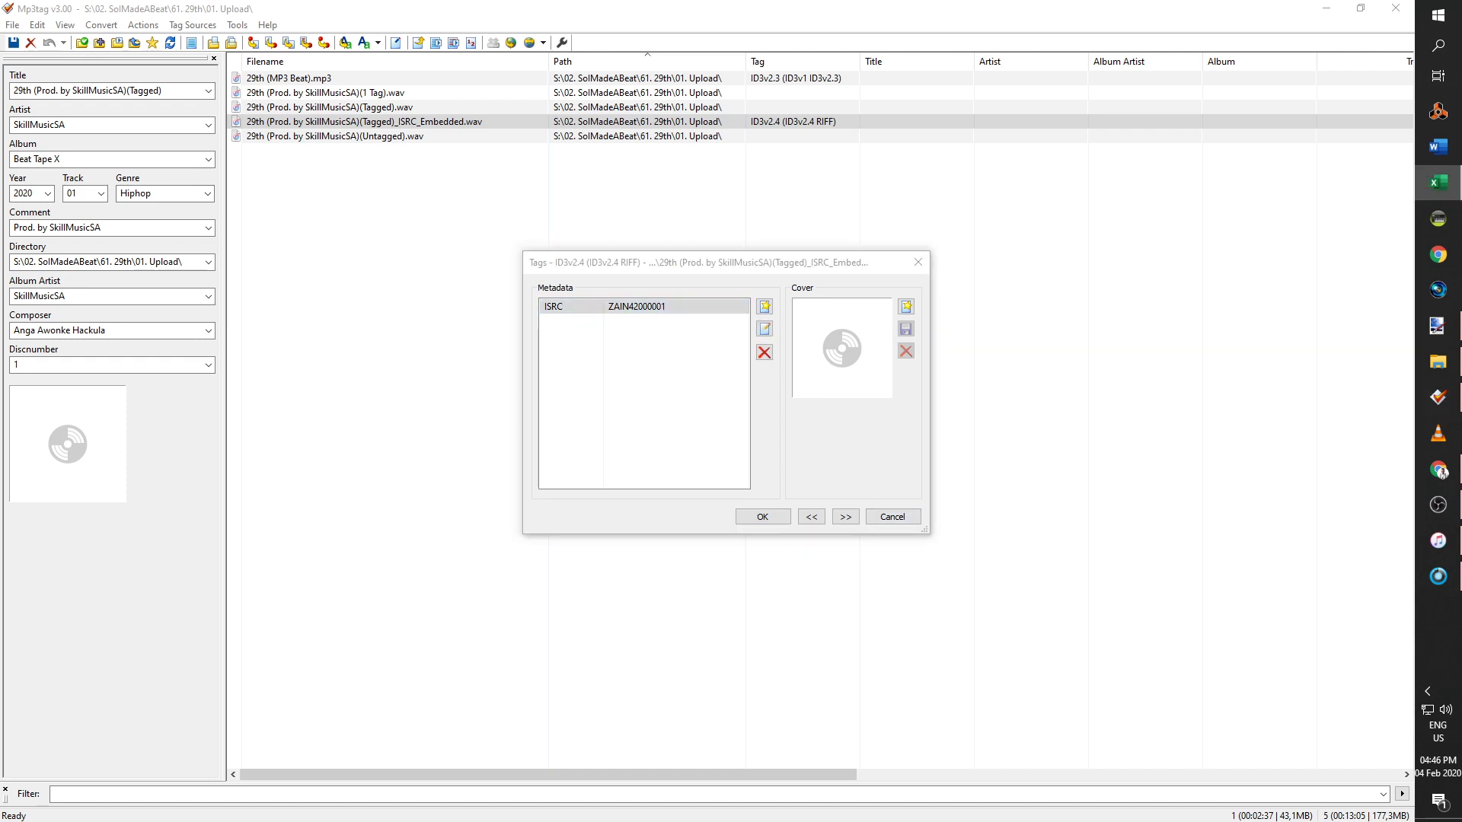
{"action": "left_click", "coordinate": [779, 521]}
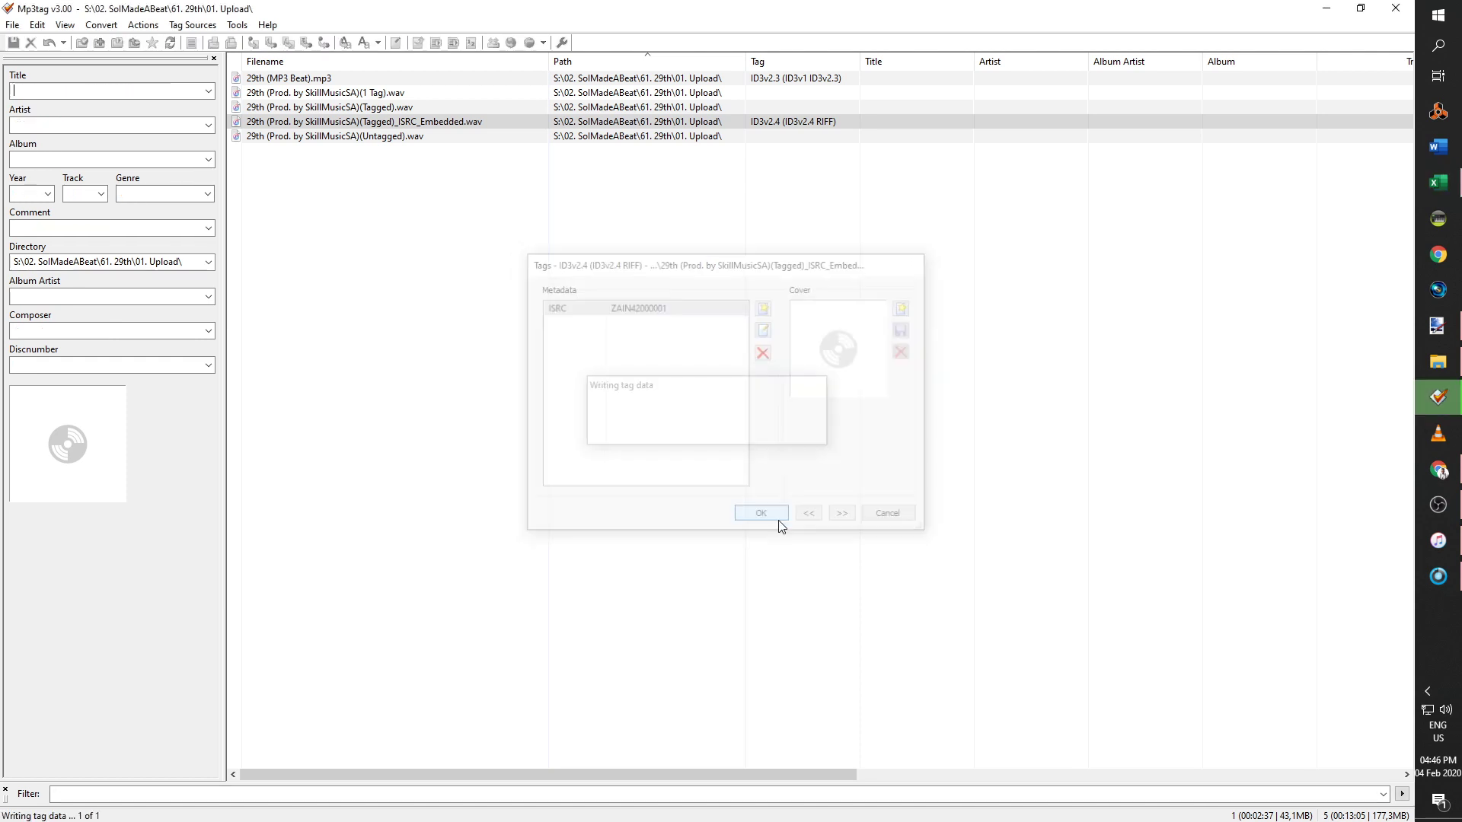
{"action": "left_click", "coordinate": [344, 137]}
{"action": "left_click", "coordinate": [344, 109]}
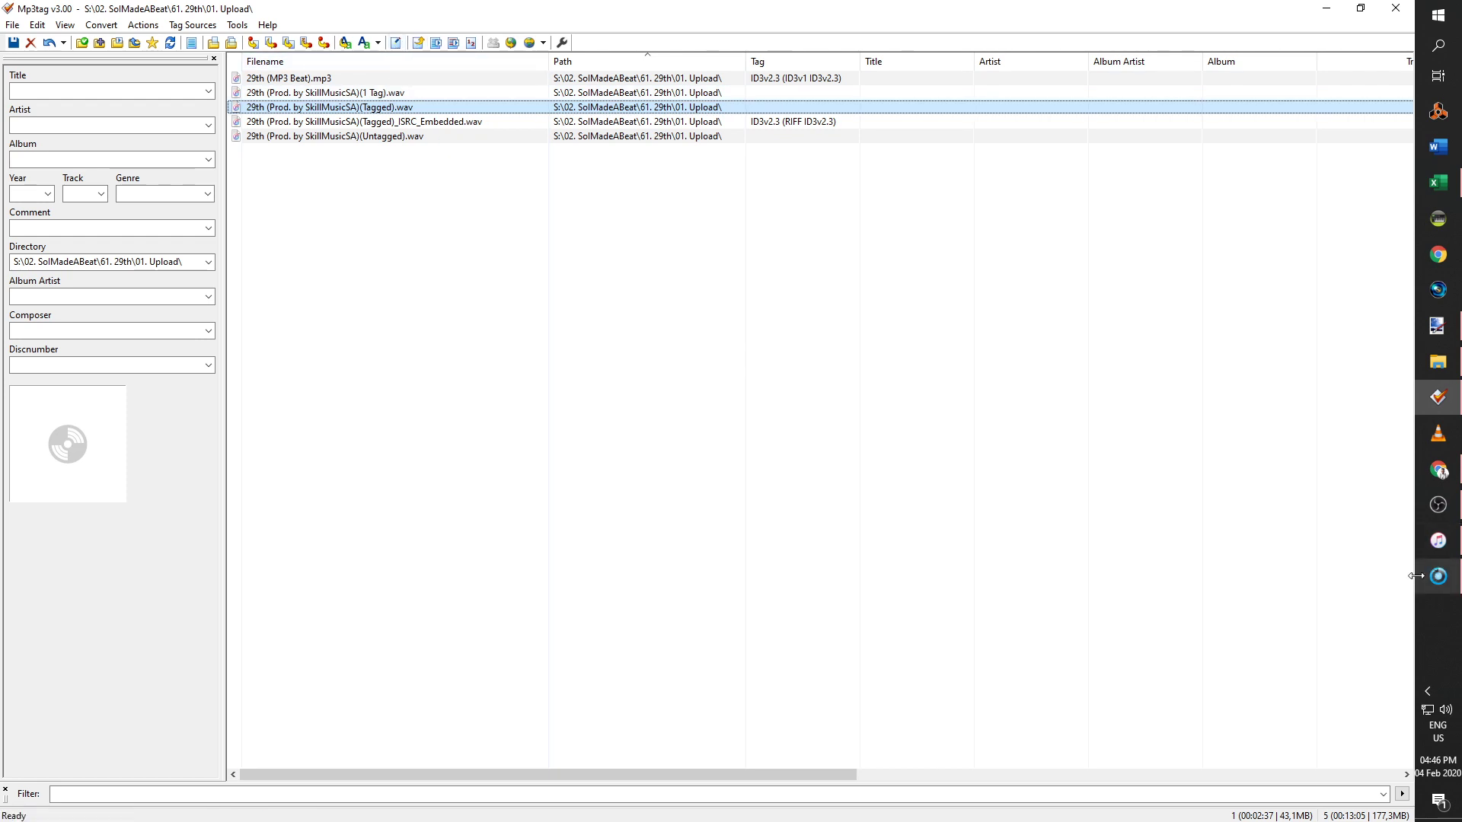
{"action": "left_click", "coordinate": [434, 232]}
{"action": "left_click", "coordinate": [439, 108]}
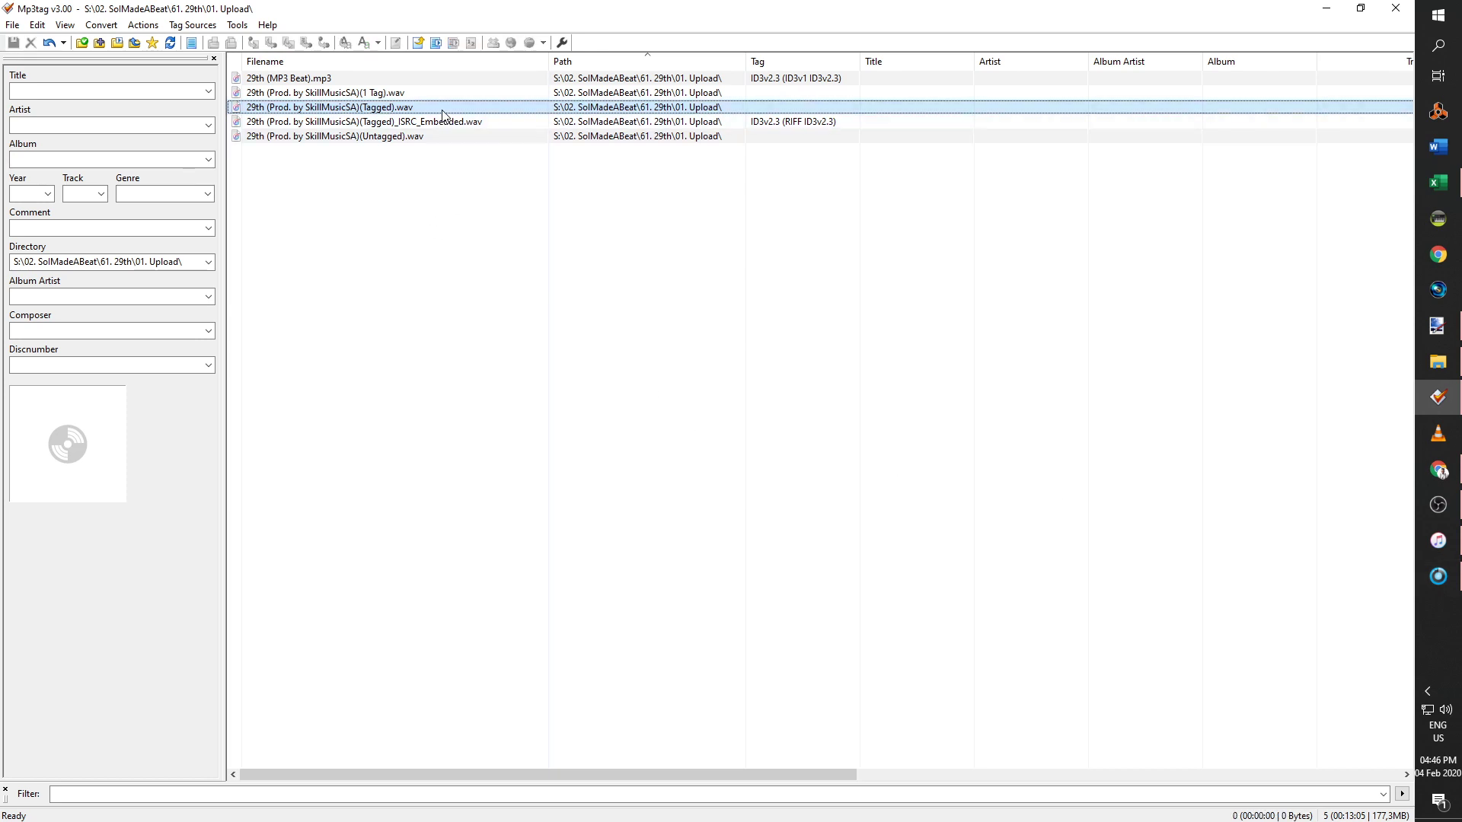
Select "29th (MP3 Beat).mp3" and choose Hip-Hop from the predefined genres in its tag fields.
{"action": "left_click", "coordinate": [434, 81]}
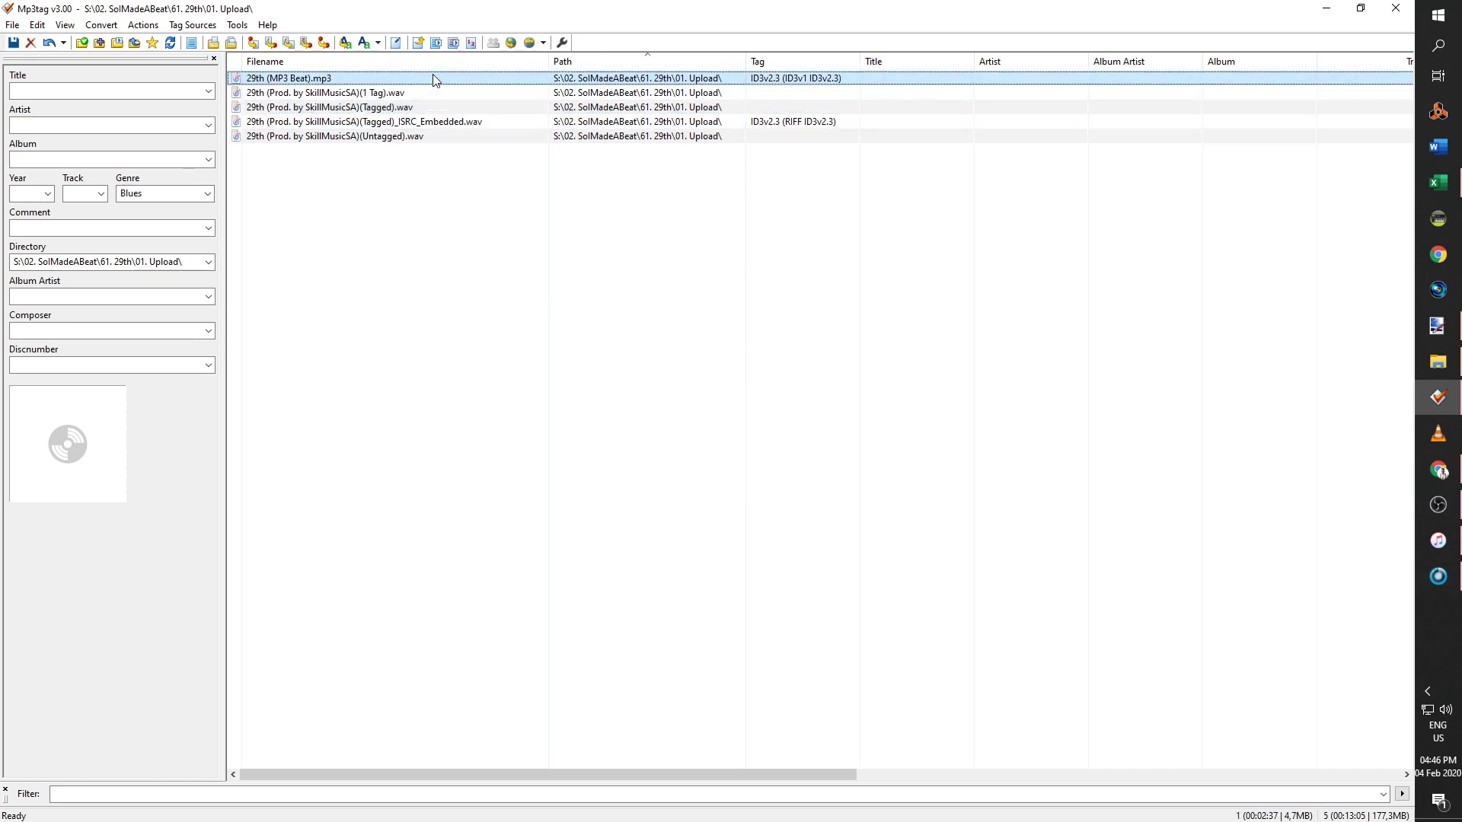
{"action": "left_click", "coordinate": [142, 195]}
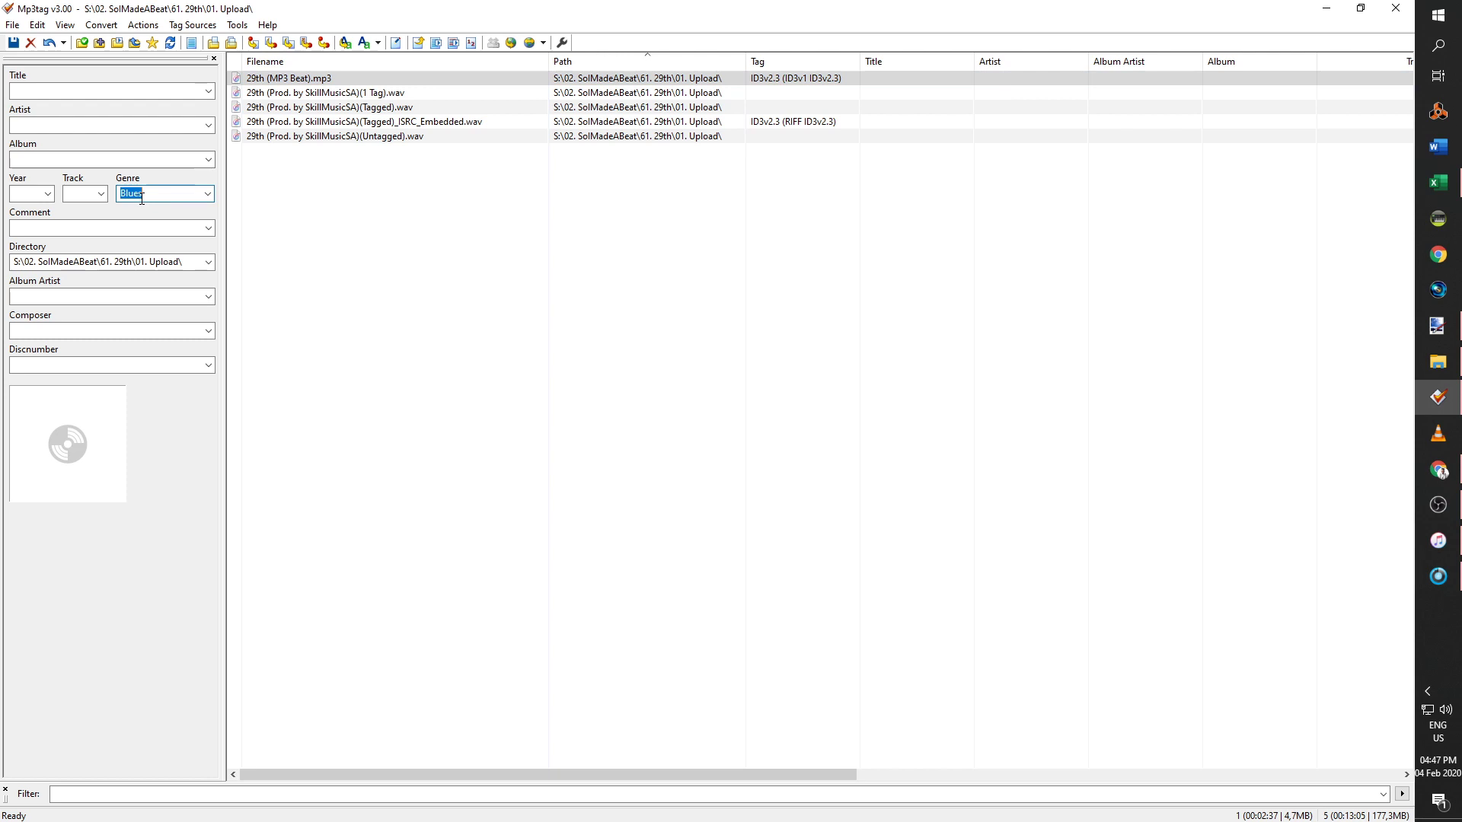
{"action": "left_click", "coordinate": [207, 193]}
{"action": "type", "text": "hiup"}
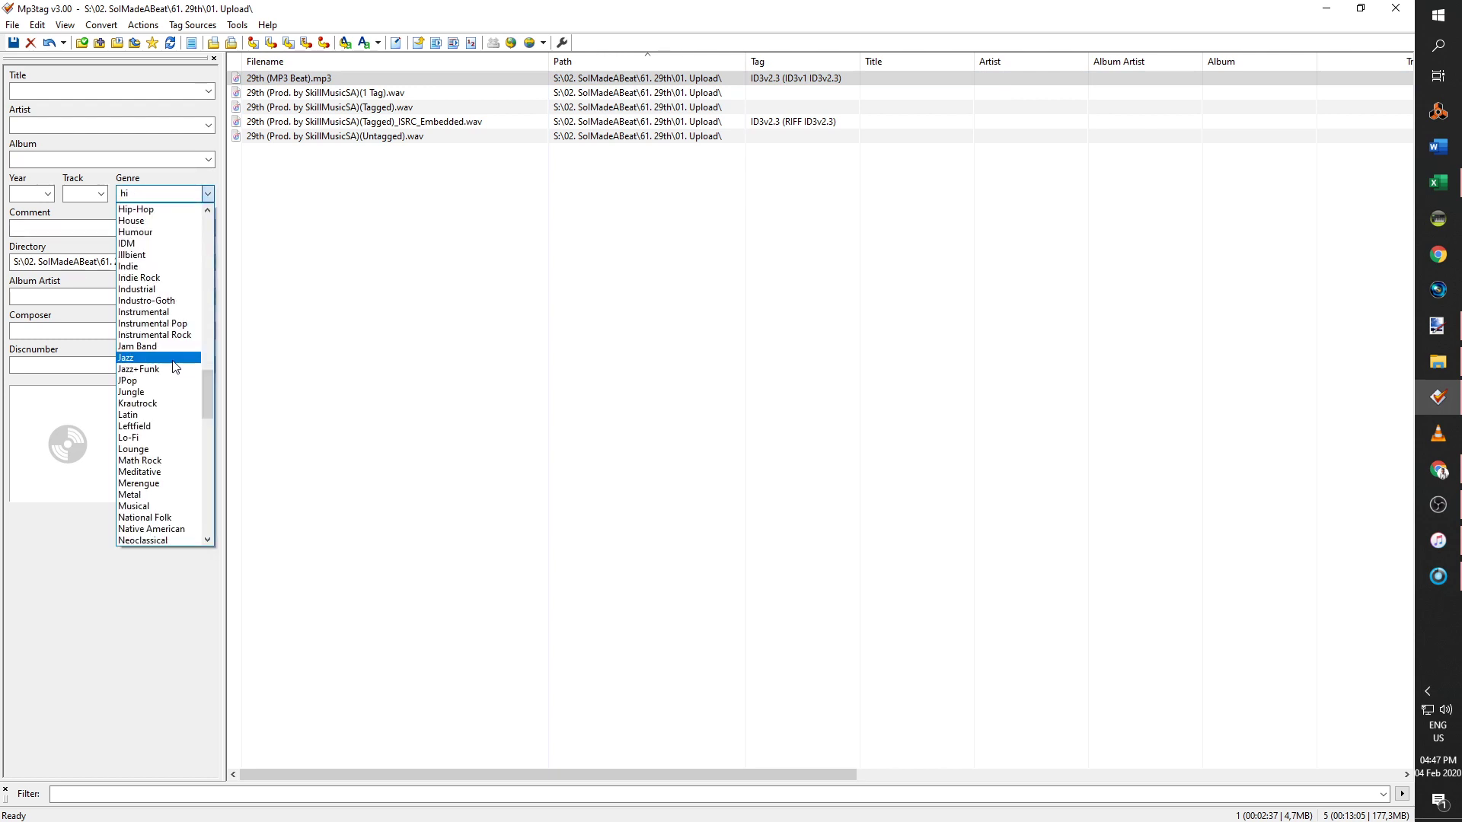
{"action": "left_click", "coordinate": [138, 212]}
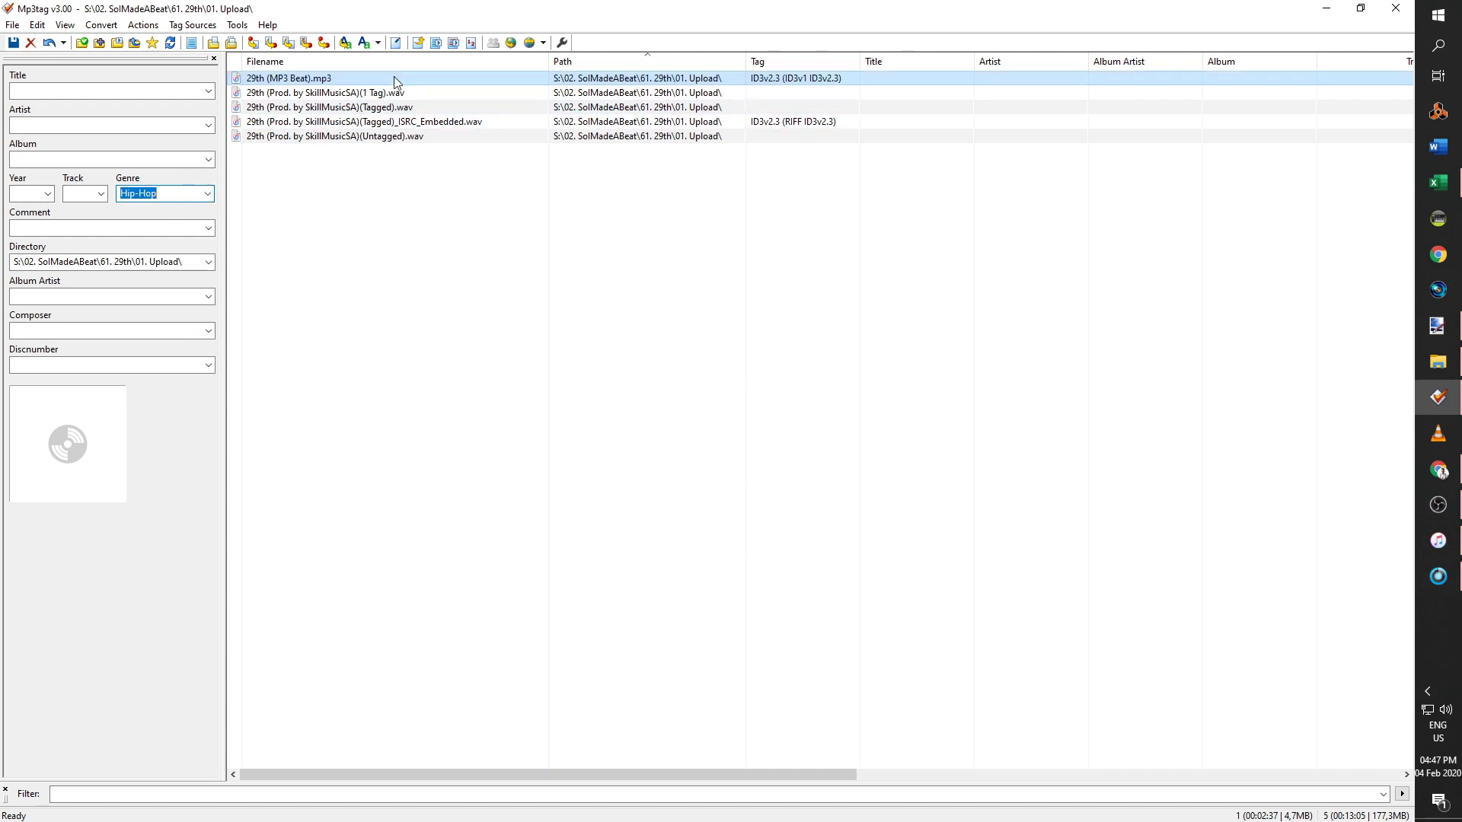
Change the GENRE value to Hip-Hop in the extended tags of "29th (MP3 Beat).mp3".
{"action": "left_click", "coordinate": [406, 48]}
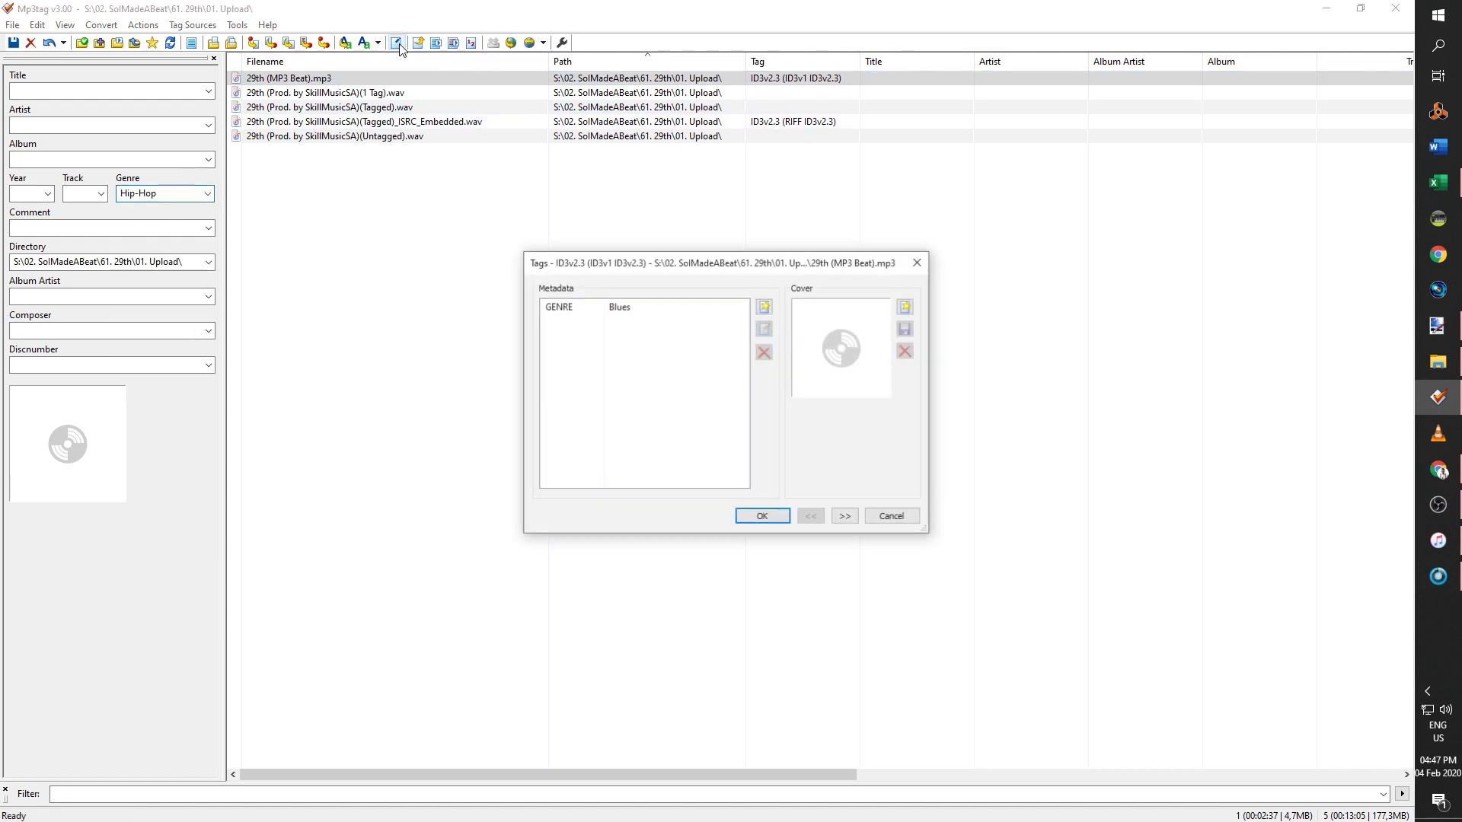
{"action": "left_click", "coordinate": [629, 311]}
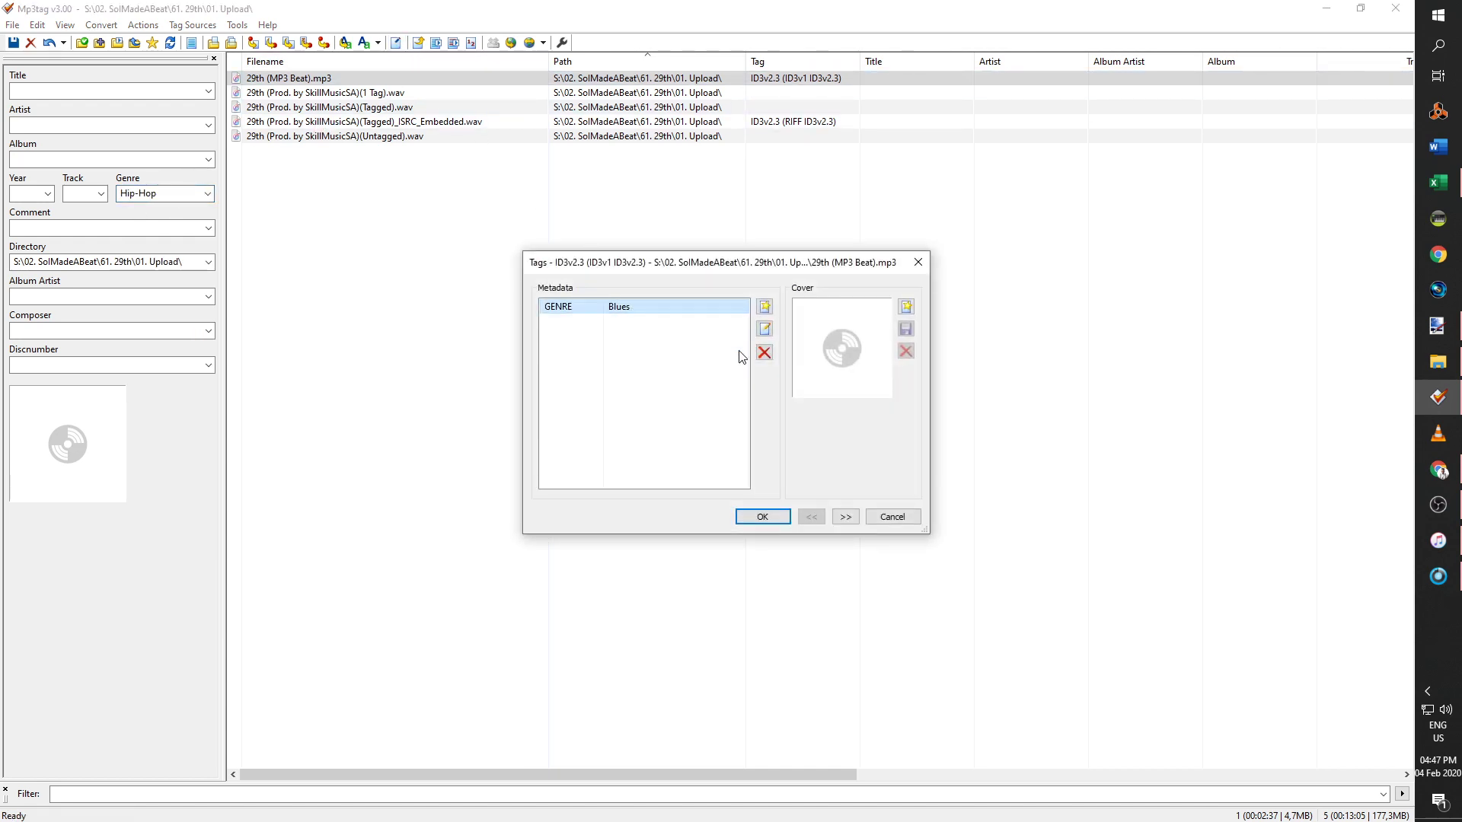
{"action": "left_click", "coordinate": [764, 330]}
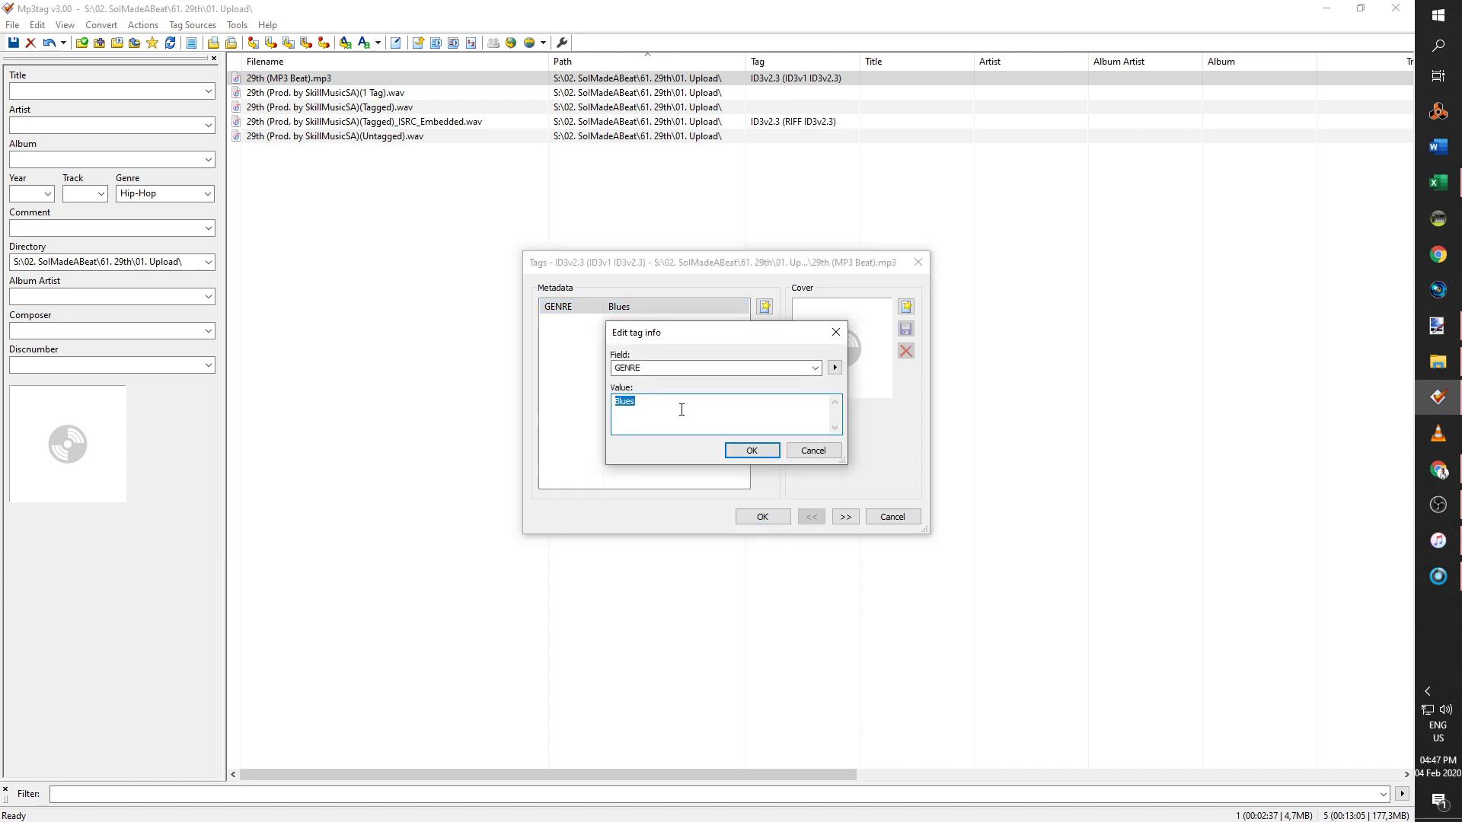
{"action": "type", "text": "Hip-Hop"}
{"action": "key", "text": "Return"}
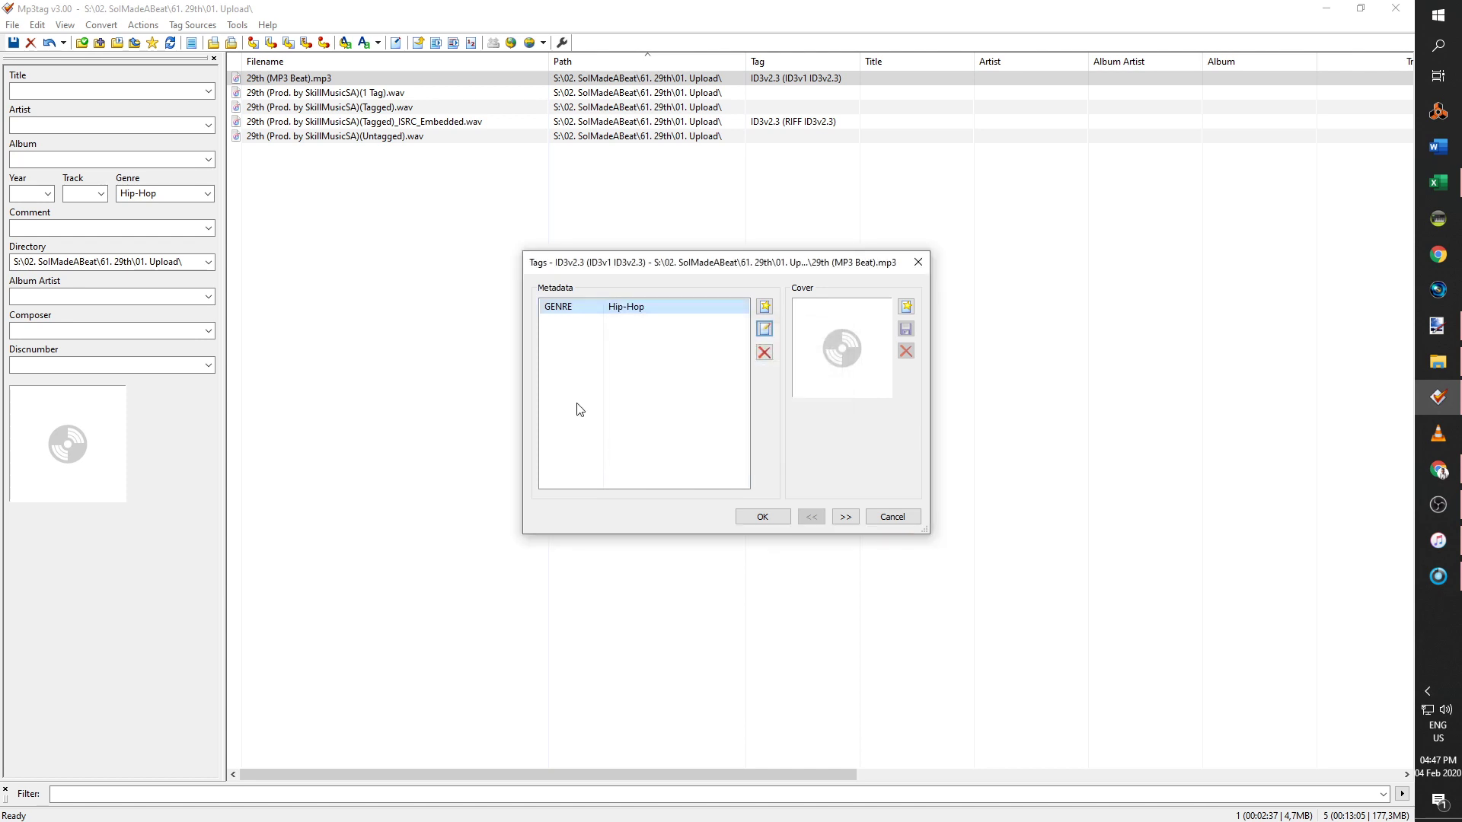
Add an ISRC field with the value ZAIN42000001 to the mp3 file's extended tags.
{"action": "left_click", "coordinate": [765, 308]}
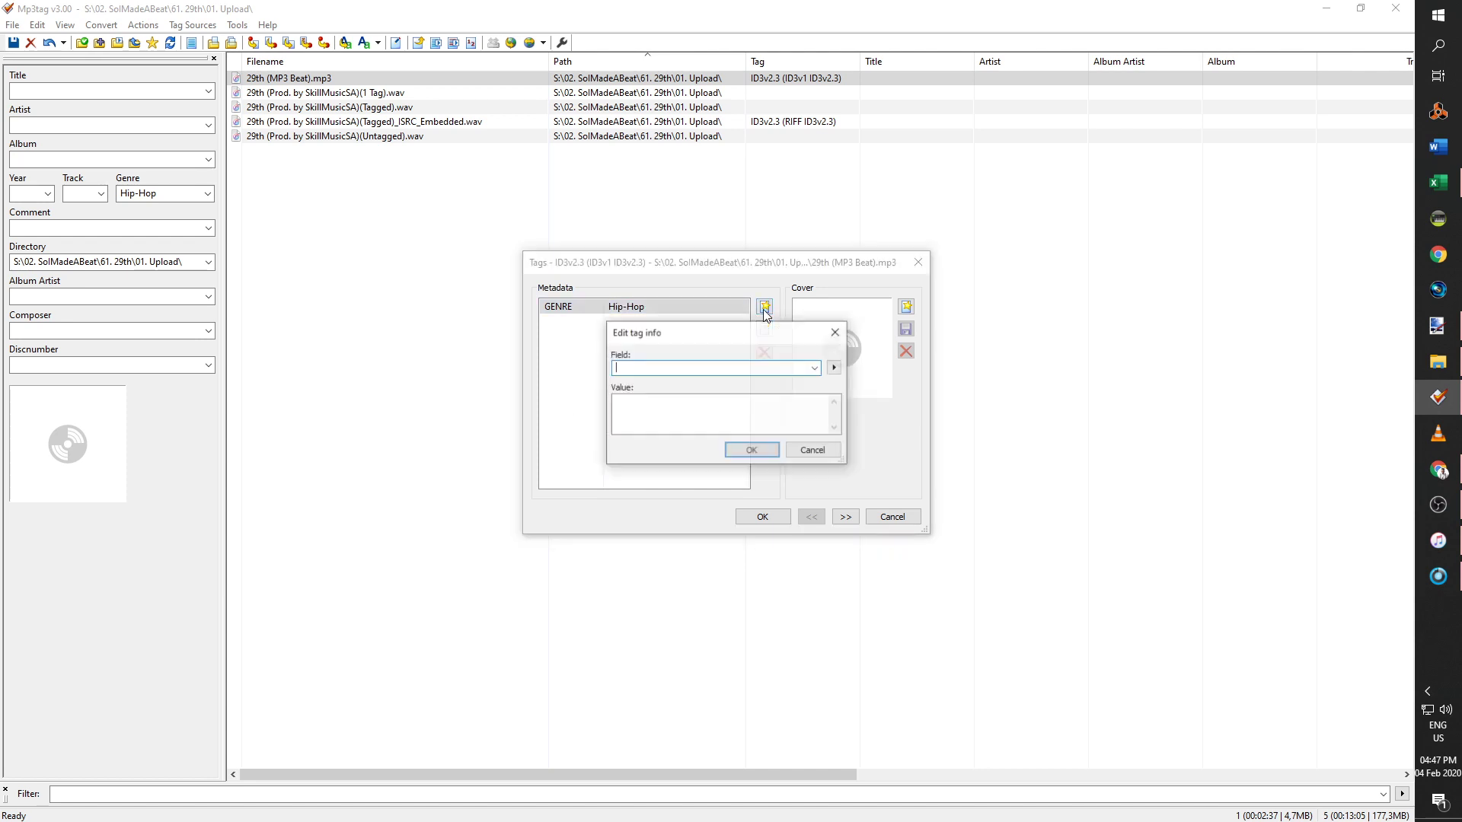
{"action": "type", "text": "ISCR"}
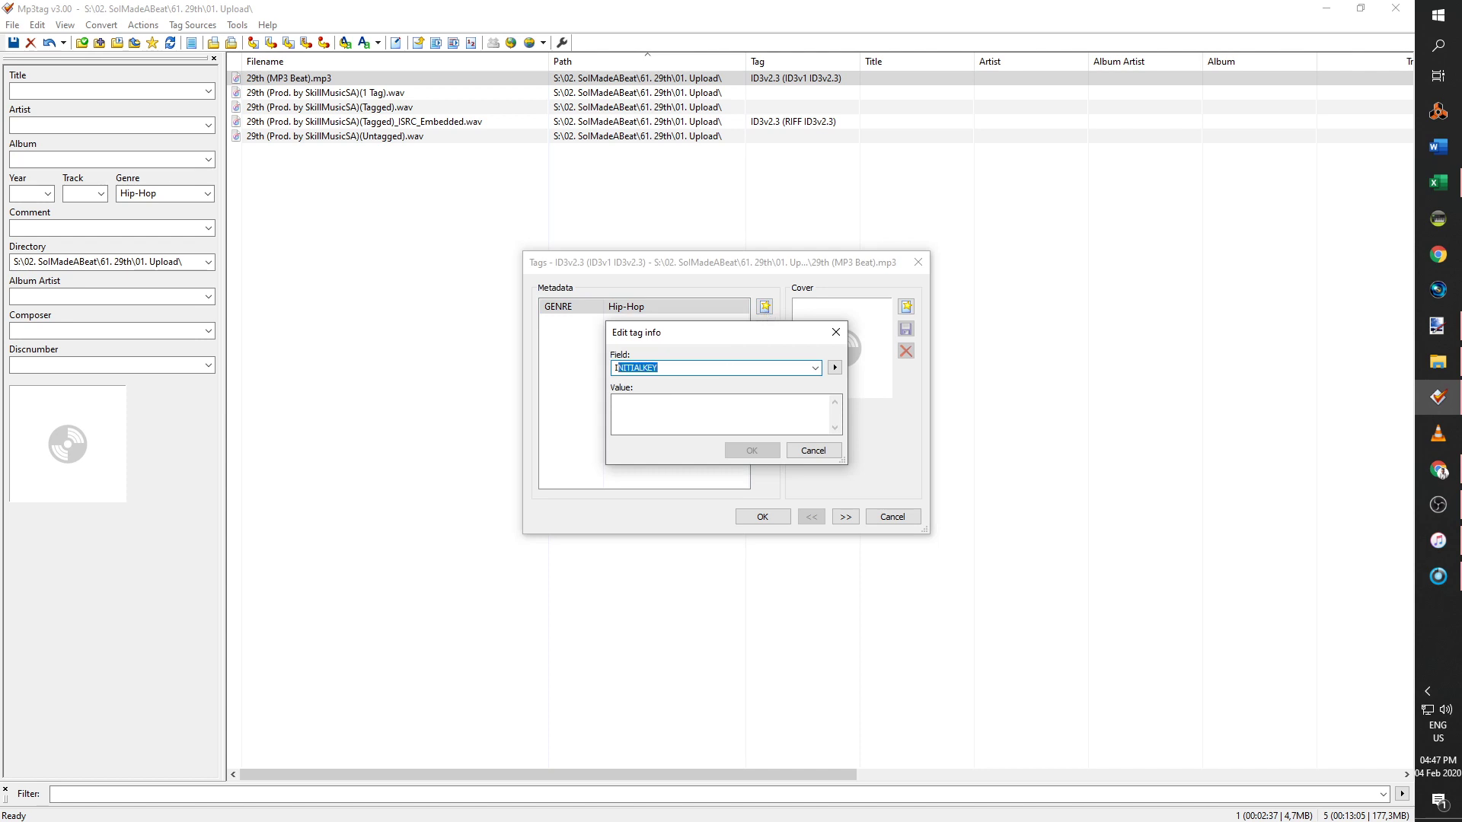
{"action": "key", "text": "BackSpace"}
{"action": "type", "text": "RC"}
{"action": "left_click", "coordinate": [655, 419]}
{"action": "type", "text": "ZAIN42000001"}
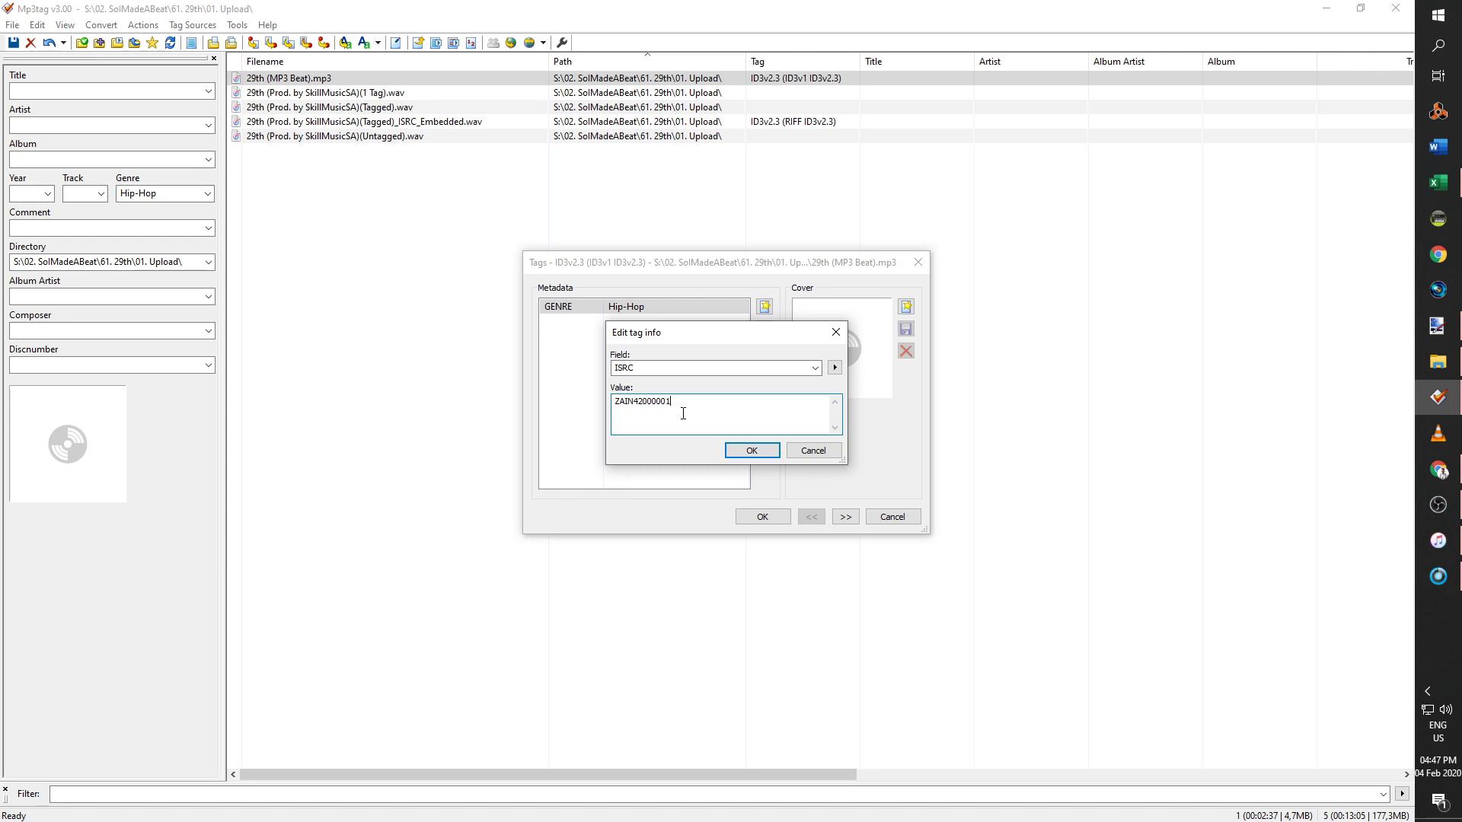
{"action": "left_click", "coordinate": [752, 451]}
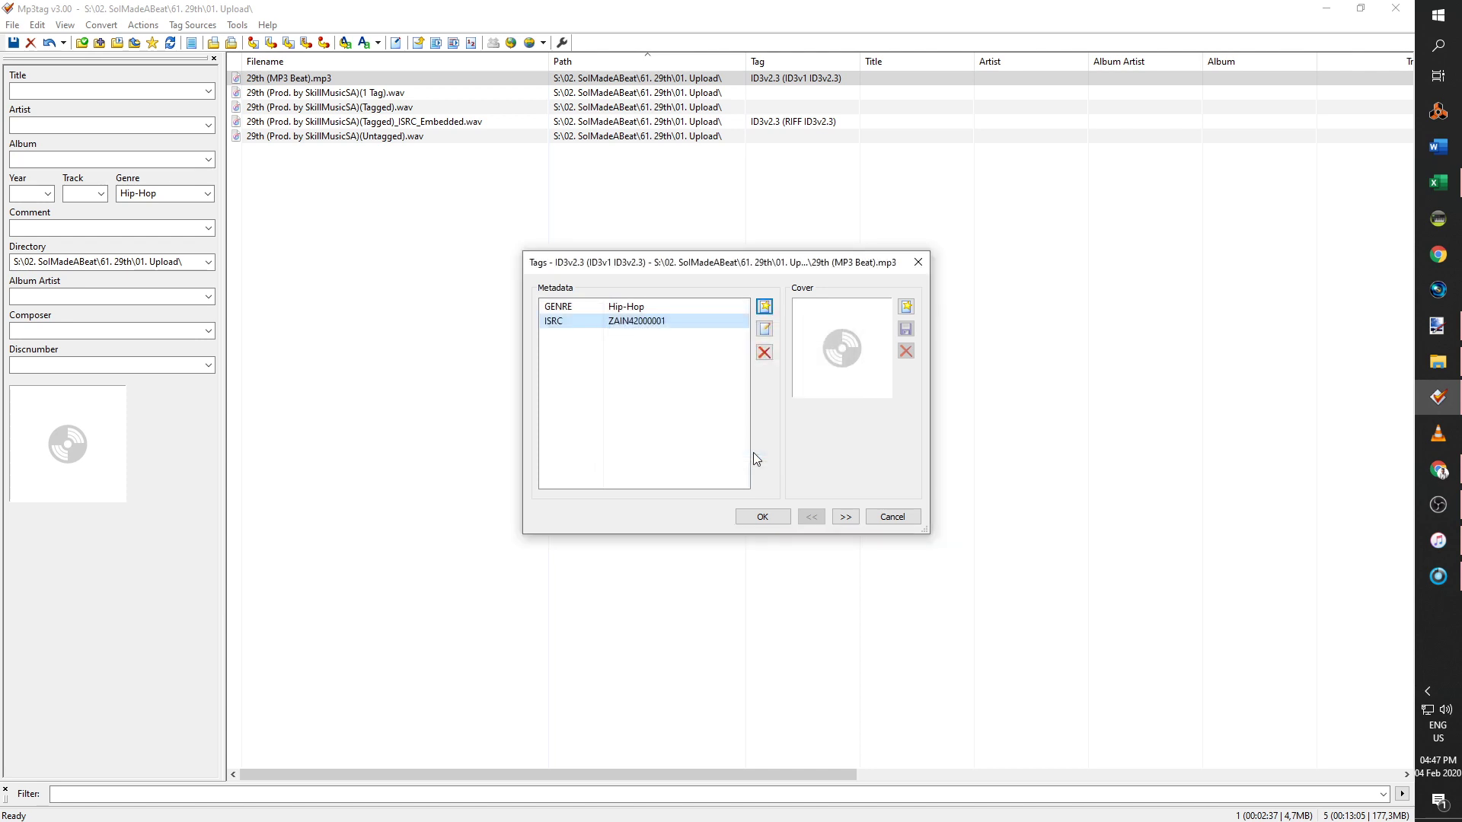
Add Tutorial Image.jpg as the cover art in the mp3 file's extended tags and write the tag data.
{"action": "left_click", "coordinate": [591, 325]}
{"action": "left_click", "coordinate": [907, 306]}
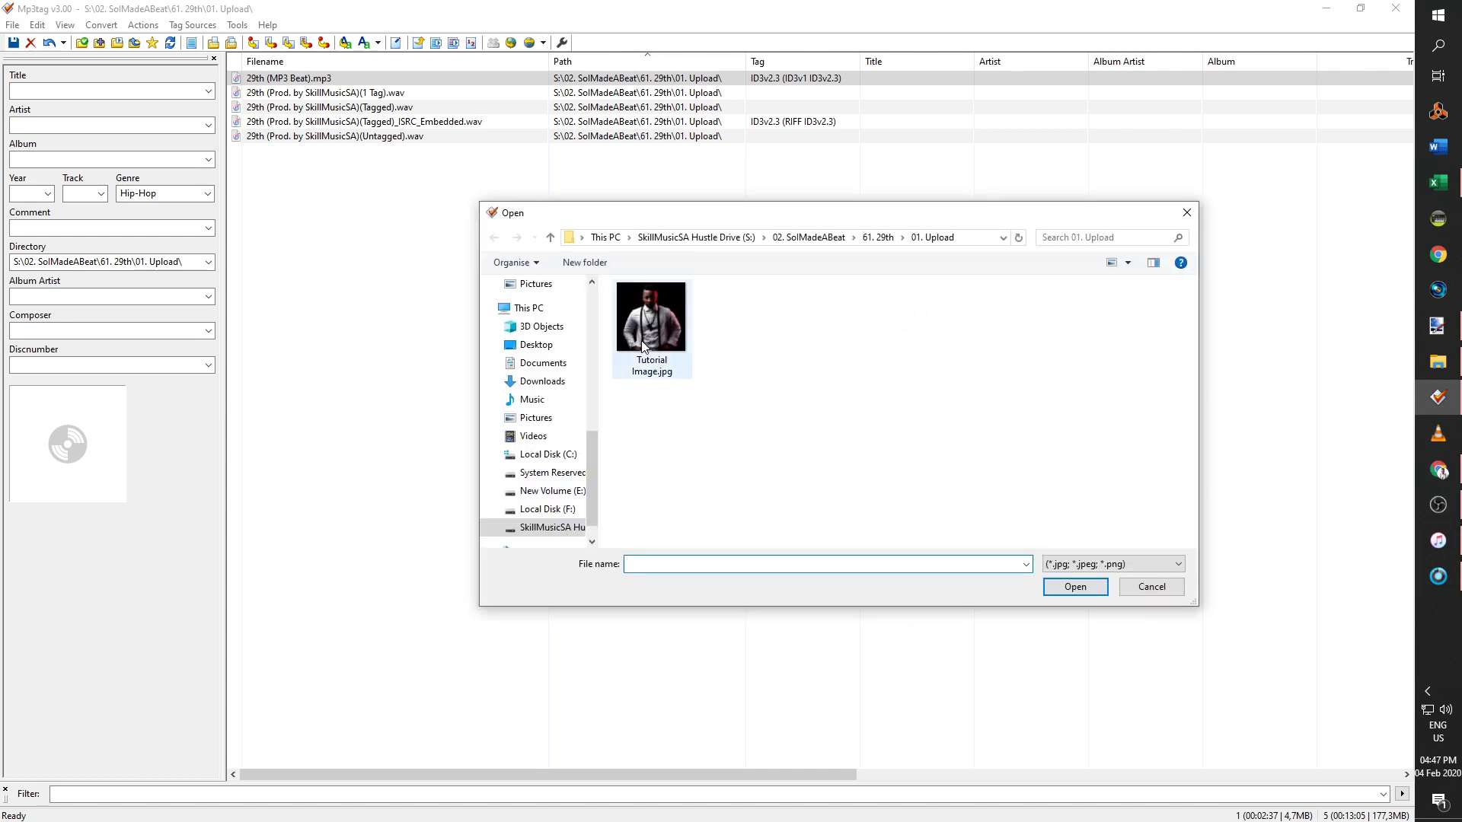
{"action": "left_click", "coordinate": [642, 342]}
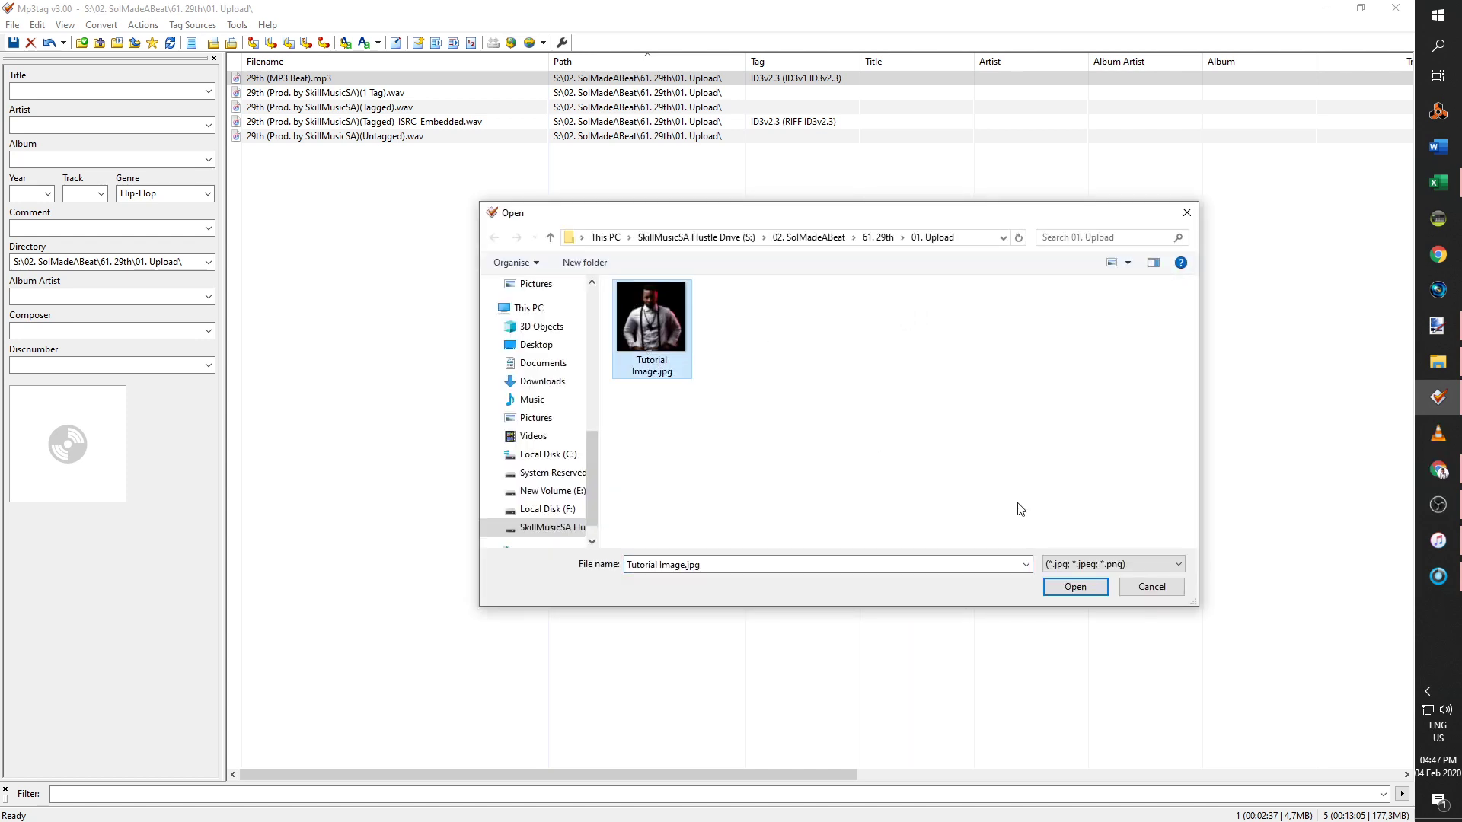
{"action": "left_click", "coordinate": [1074, 587]}
{"action": "left_click", "coordinate": [756, 522]}
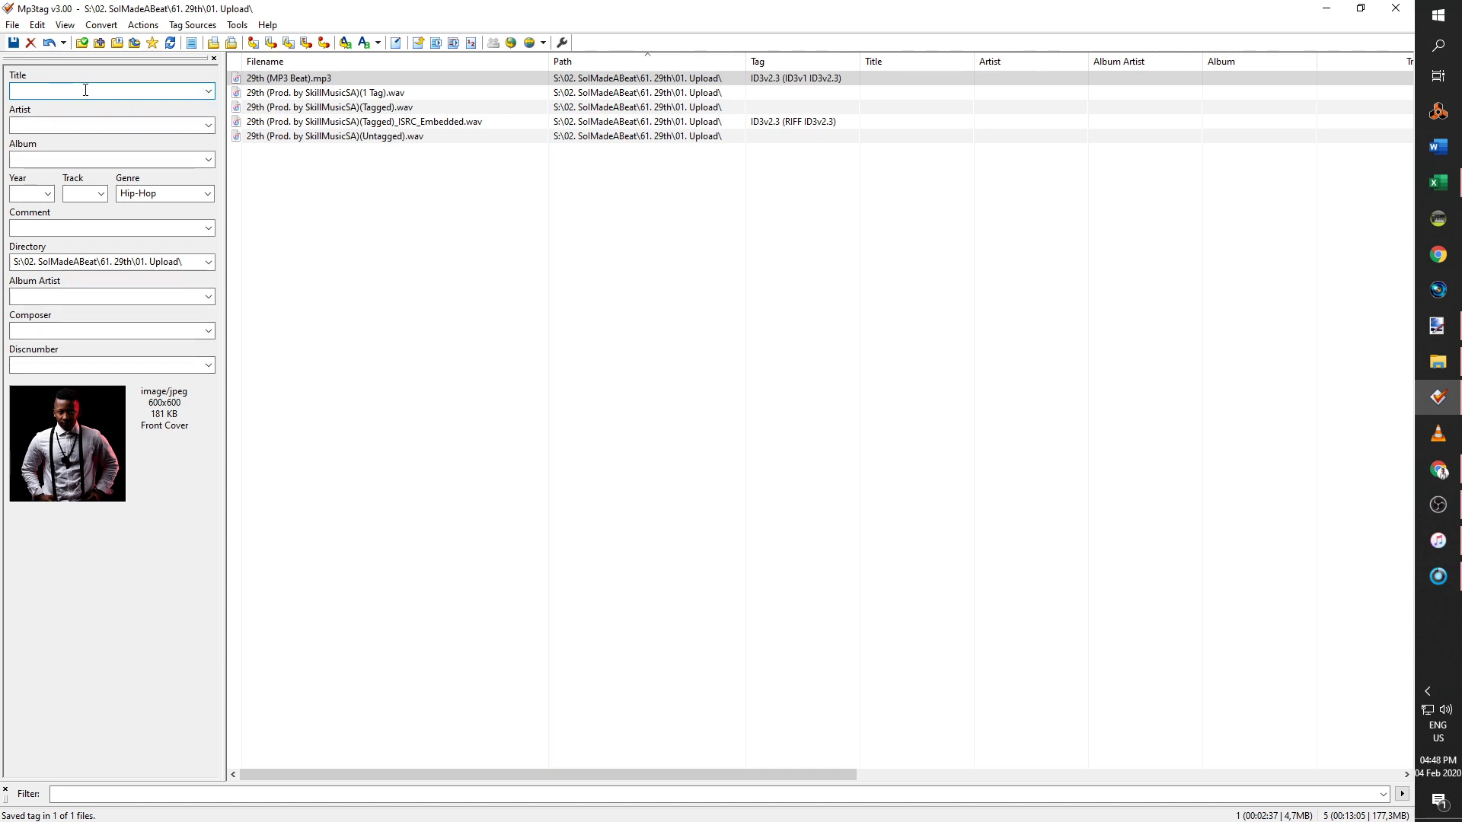
Check the extended tags and cover of "29th (MP3 Beat).mp3" and save its tag.
{"action": "left_click", "coordinate": [347, 126]}
{"action": "left_click", "coordinate": [313, 78]}
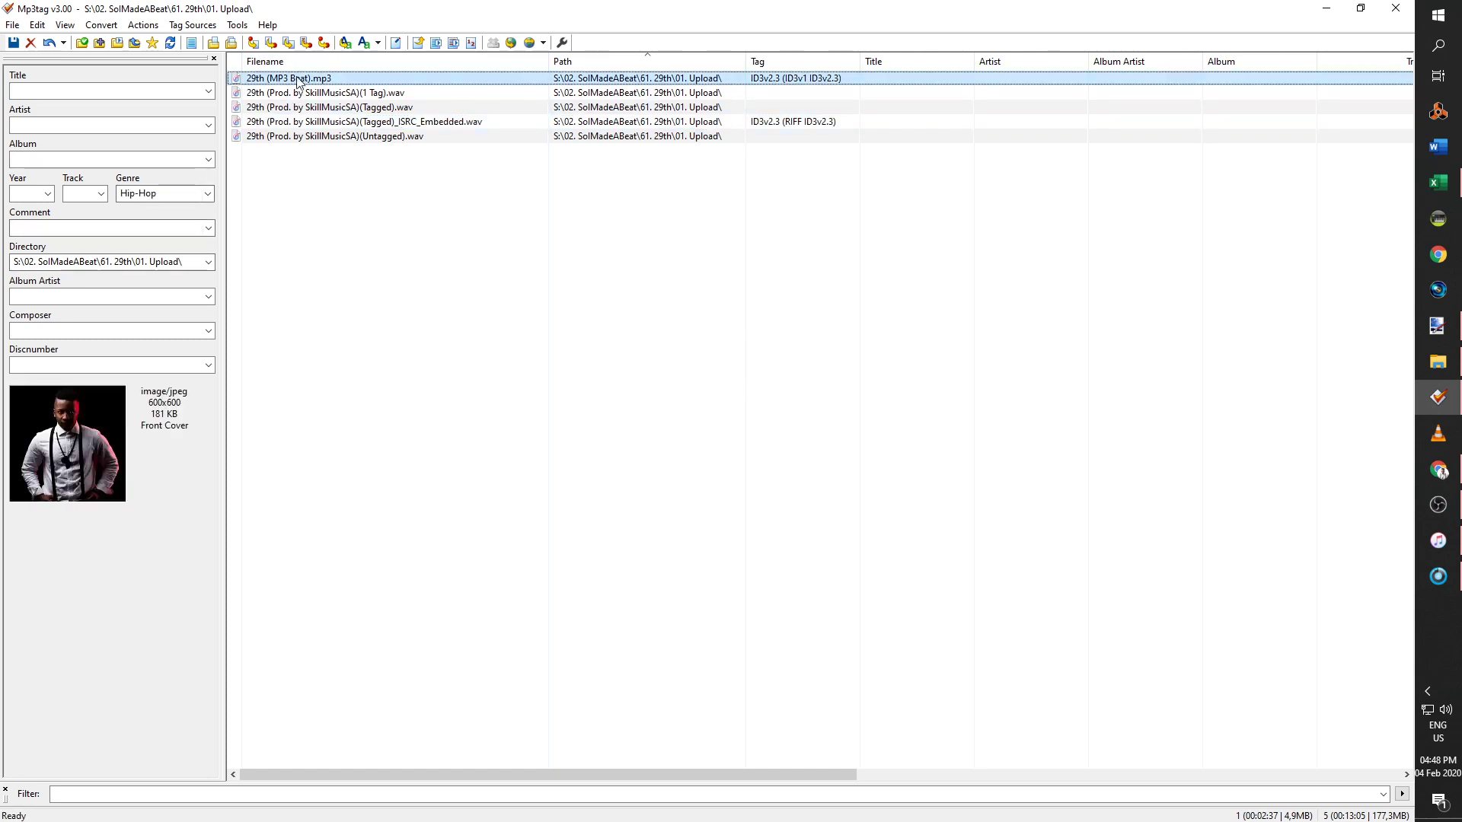
{"action": "left_click", "coordinate": [396, 43]}
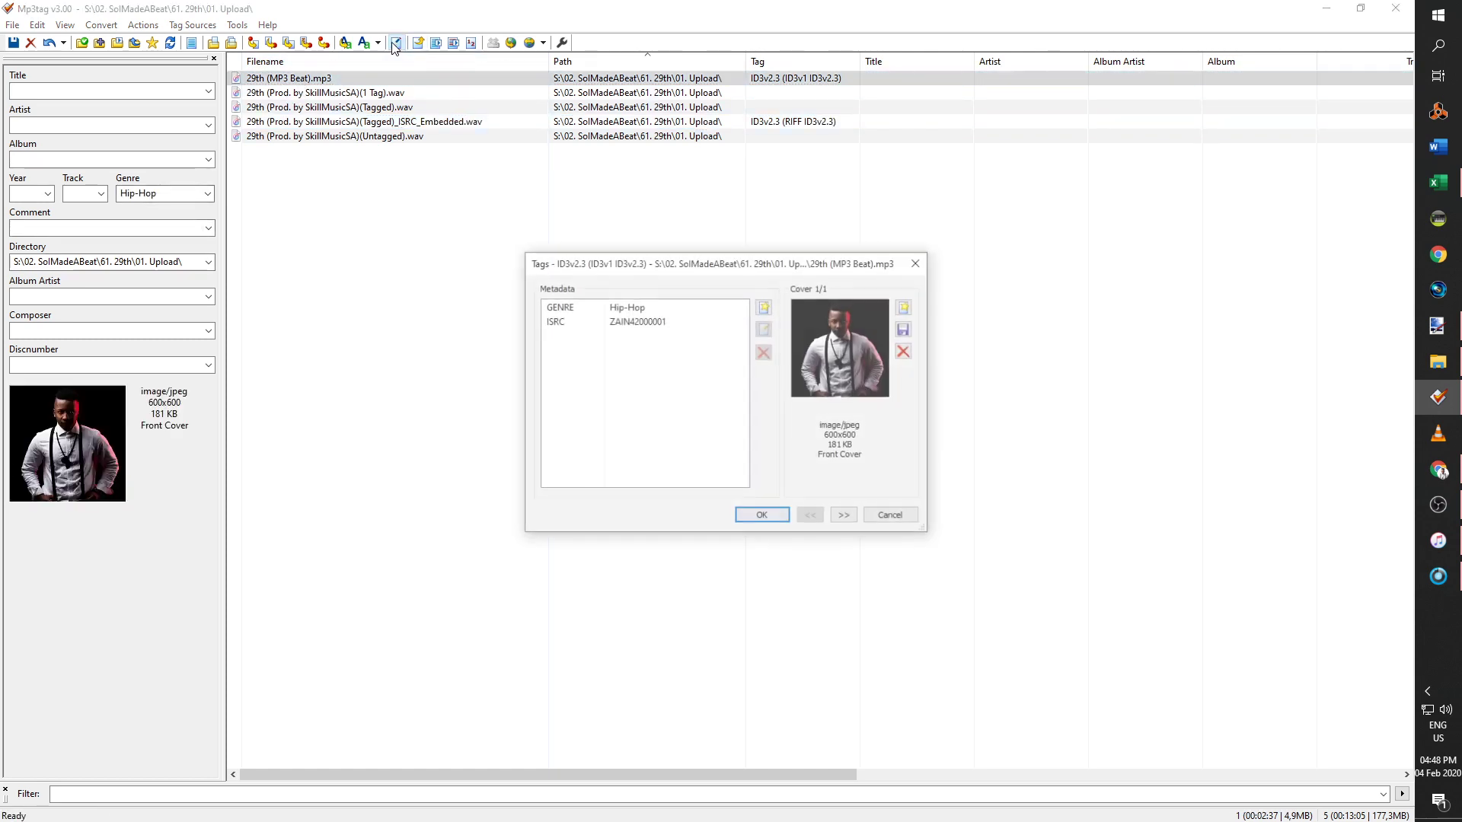
{"action": "left_click", "coordinate": [761, 516]}
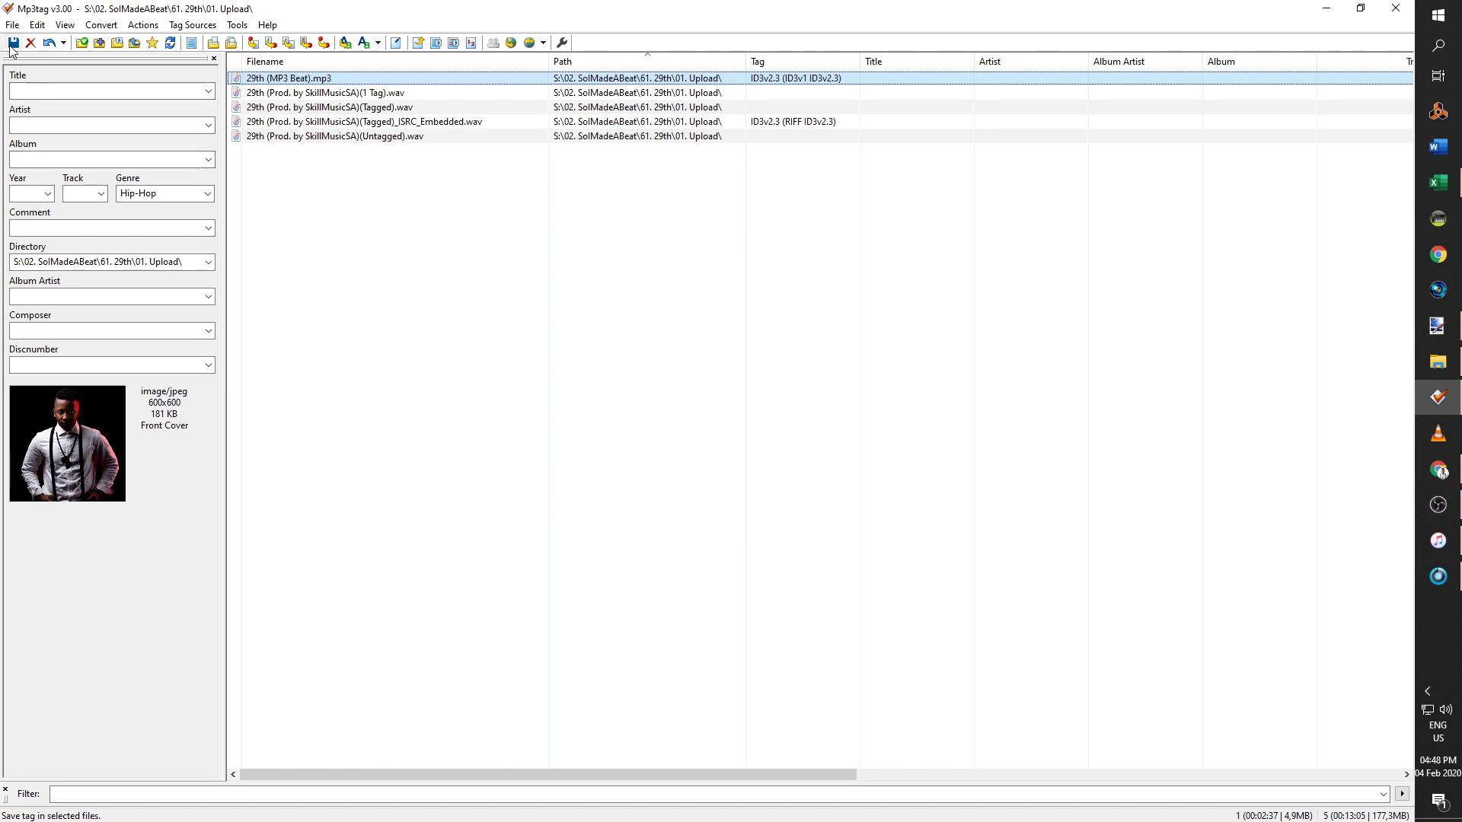
{"action": "left_click", "coordinate": [13, 44]}
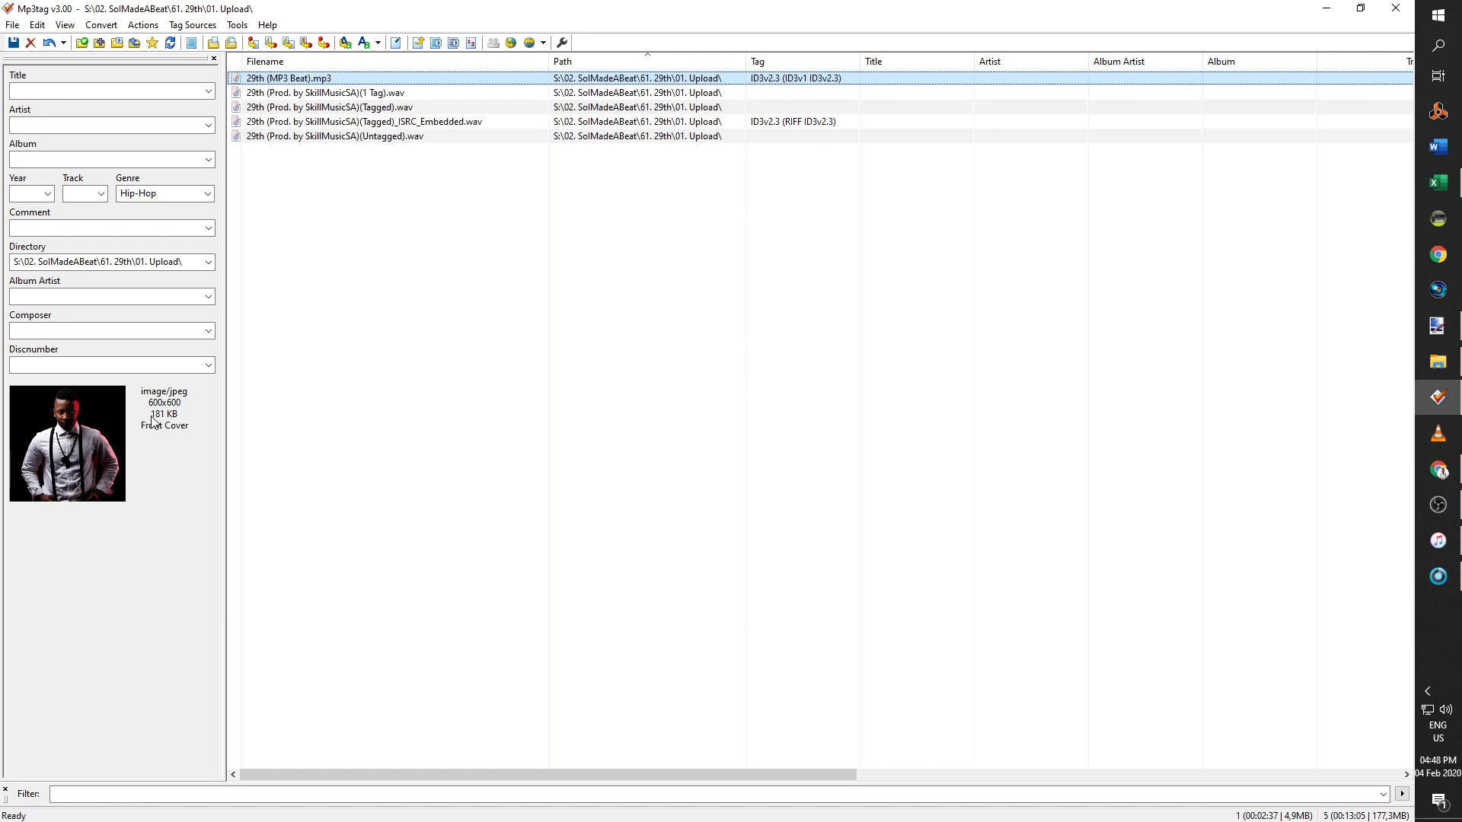
Select all five audio files and enter the composer's full name in their Composer tag field.
{"action": "left_click", "coordinate": [90, 327]}
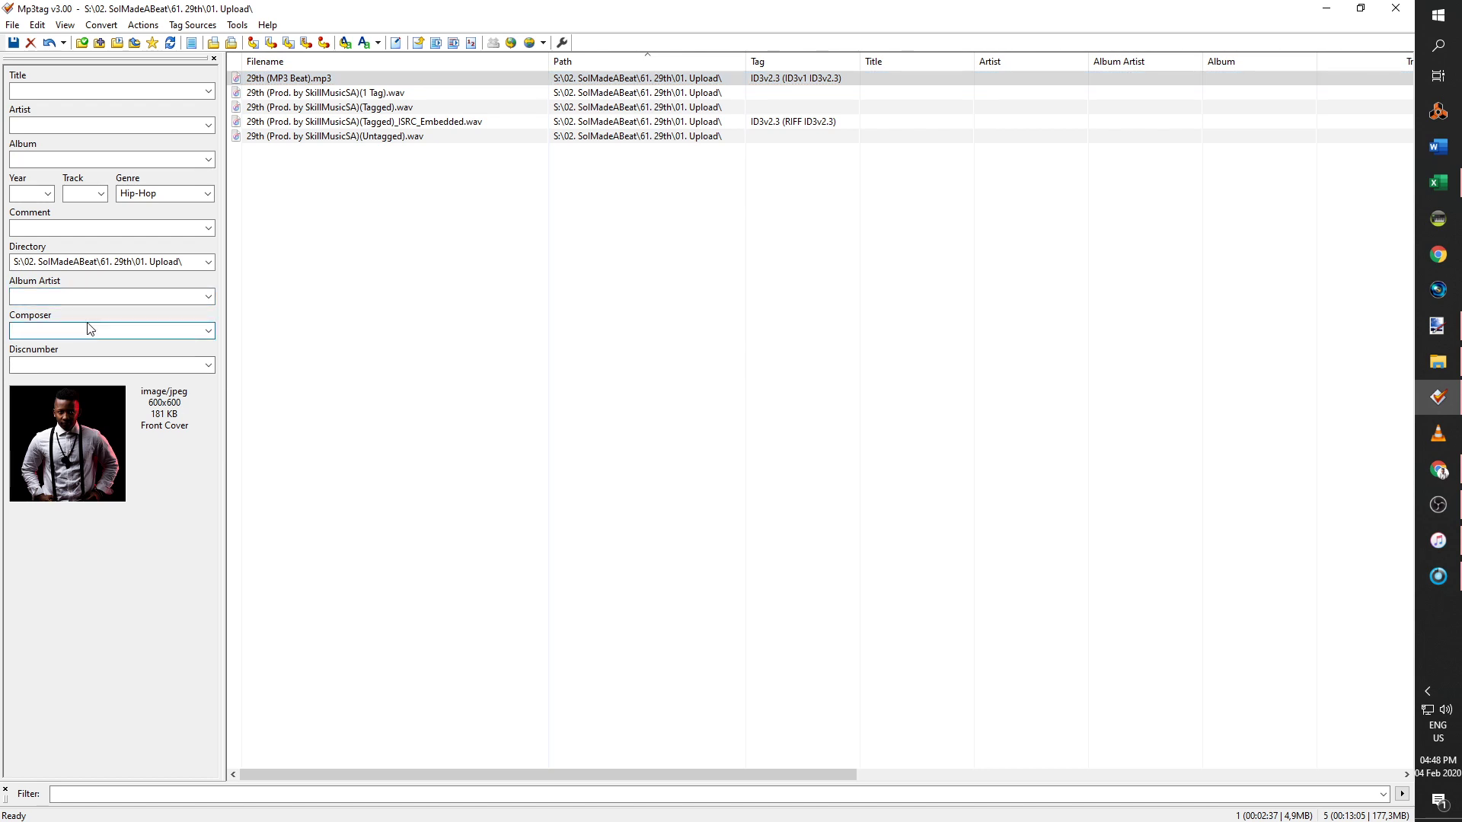
{"action": "left_click", "coordinate": [406, 137]}
{"action": "left_click", "coordinate": [394, 131]}
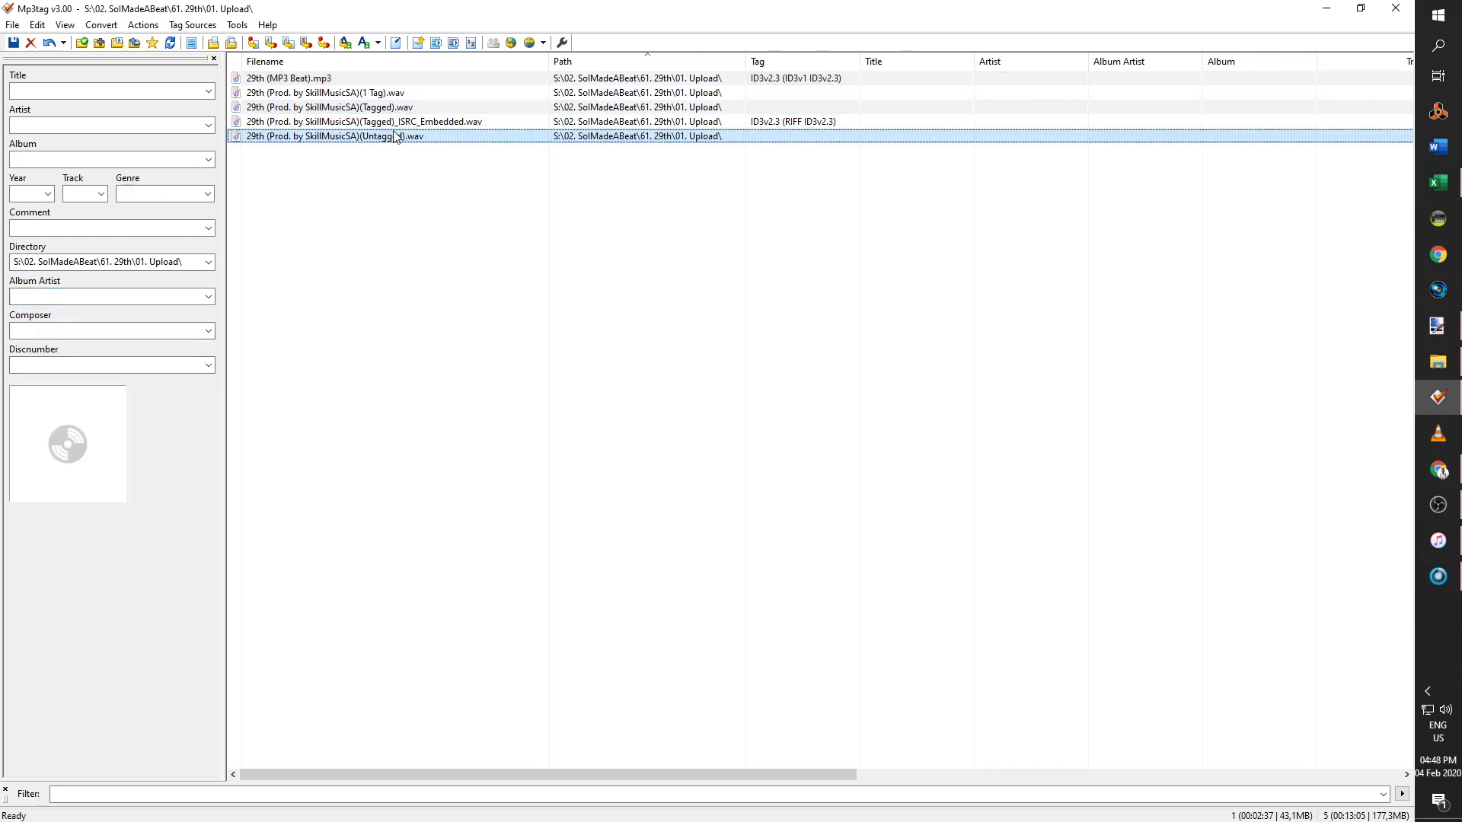
{"action": "left_click", "coordinate": [415, 208]}
{"action": "left_click", "coordinate": [388, 140]}
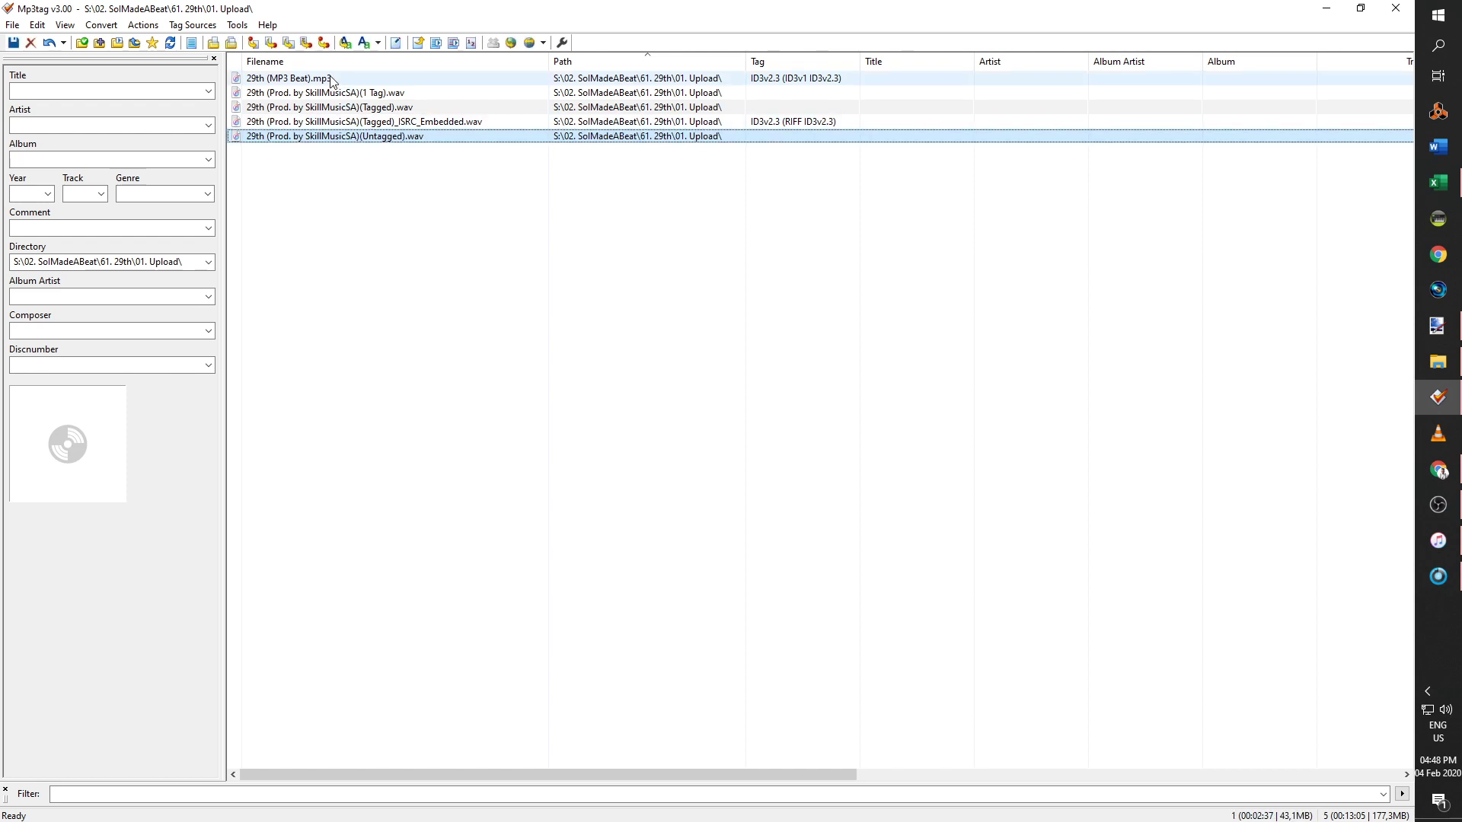
{"action": "left_click", "coordinate": [330, 78], "text": "shift"}
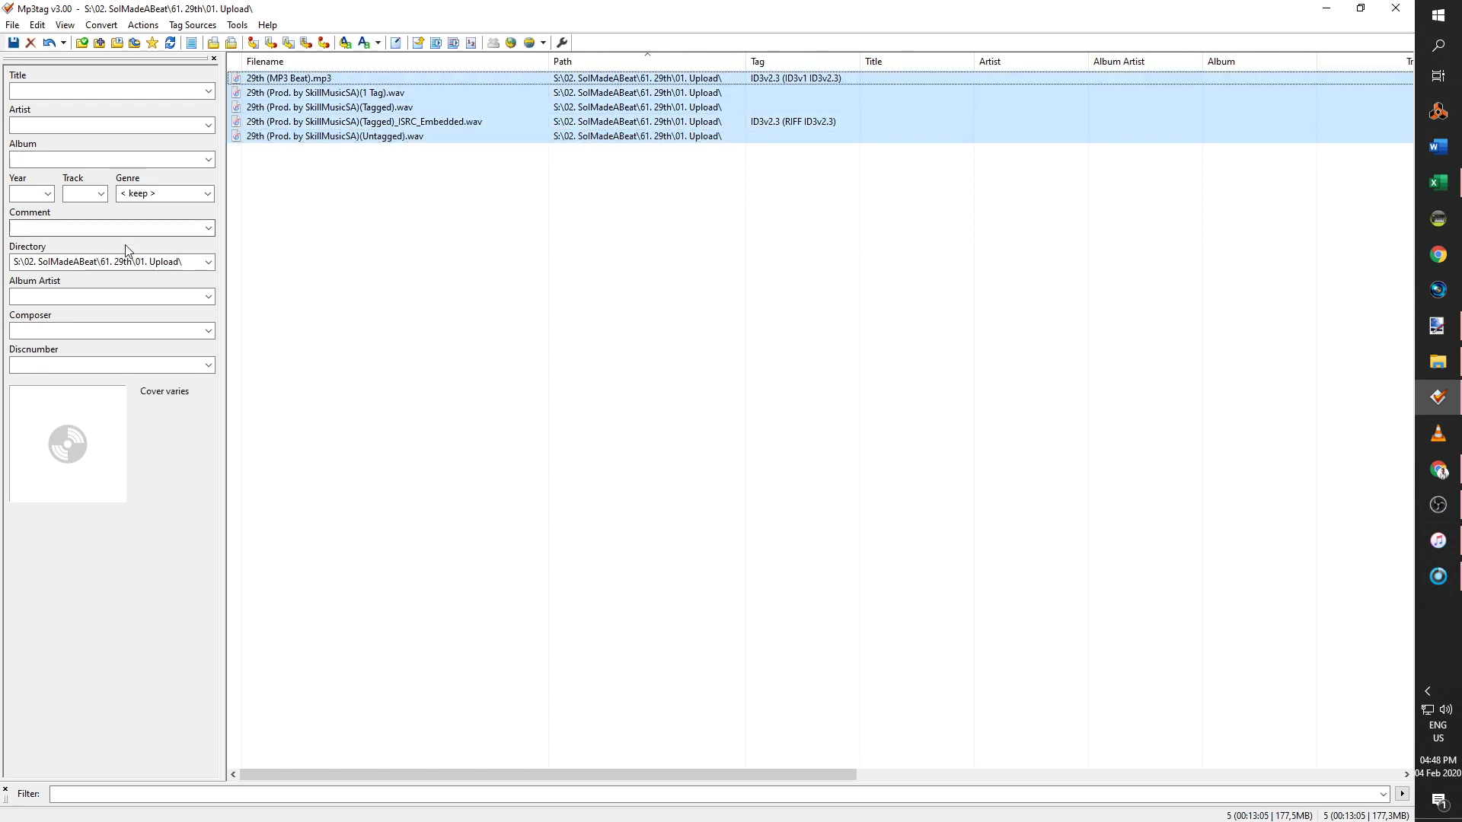
{"action": "left_click", "coordinate": [99, 329]}
{"action": "type", "text": "Anga Awonke"}
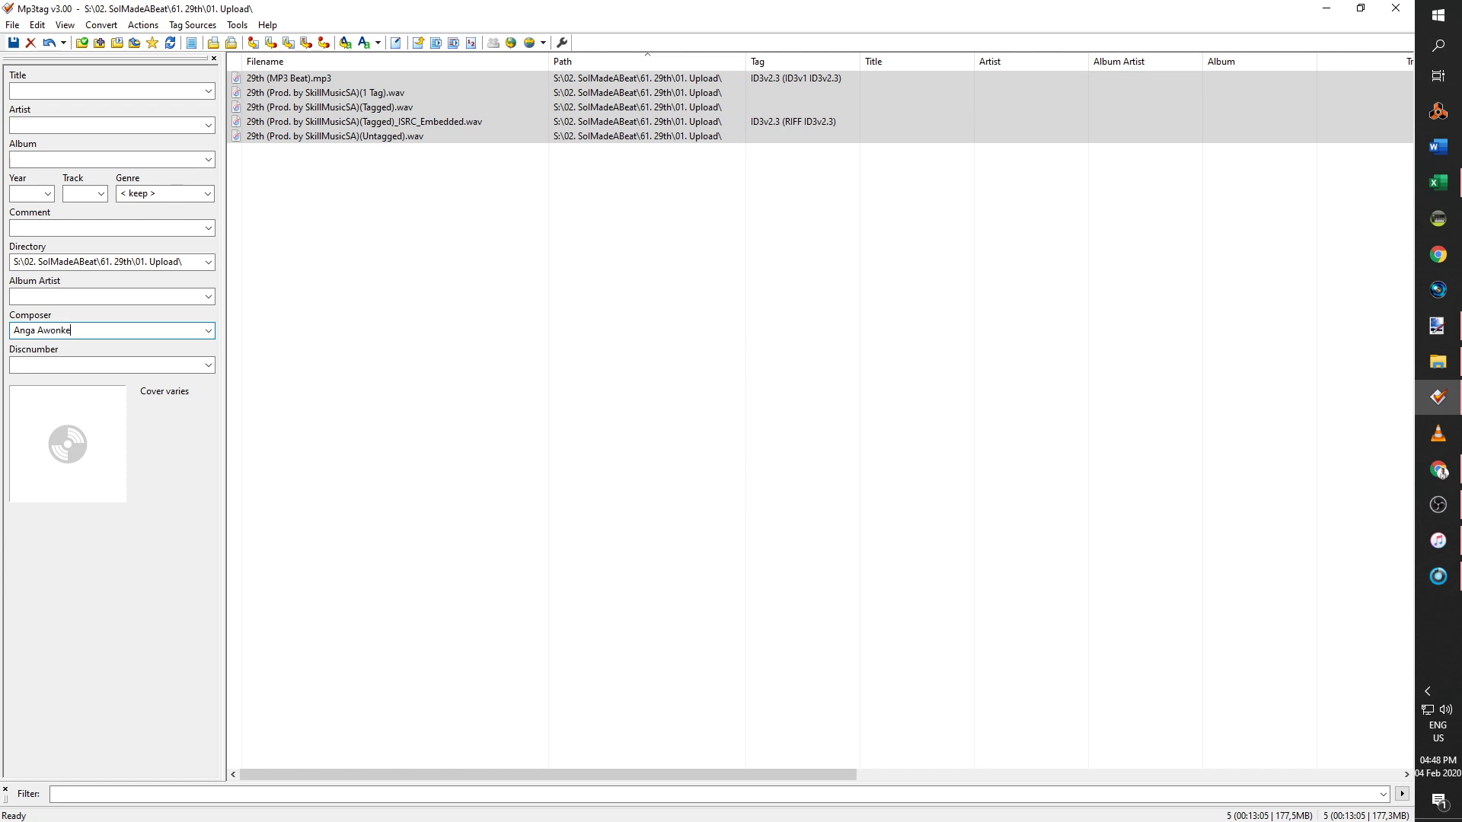
{"action": "type", "text": "Hackula"}
For the selected files, set Album Artist to SkillMusicSA, Comment to "Prod. by SKillMusicSA", Year to 2020, Track to 01 and Genre to Hip-Hop.
{"action": "left_click", "coordinate": [100, 300]}
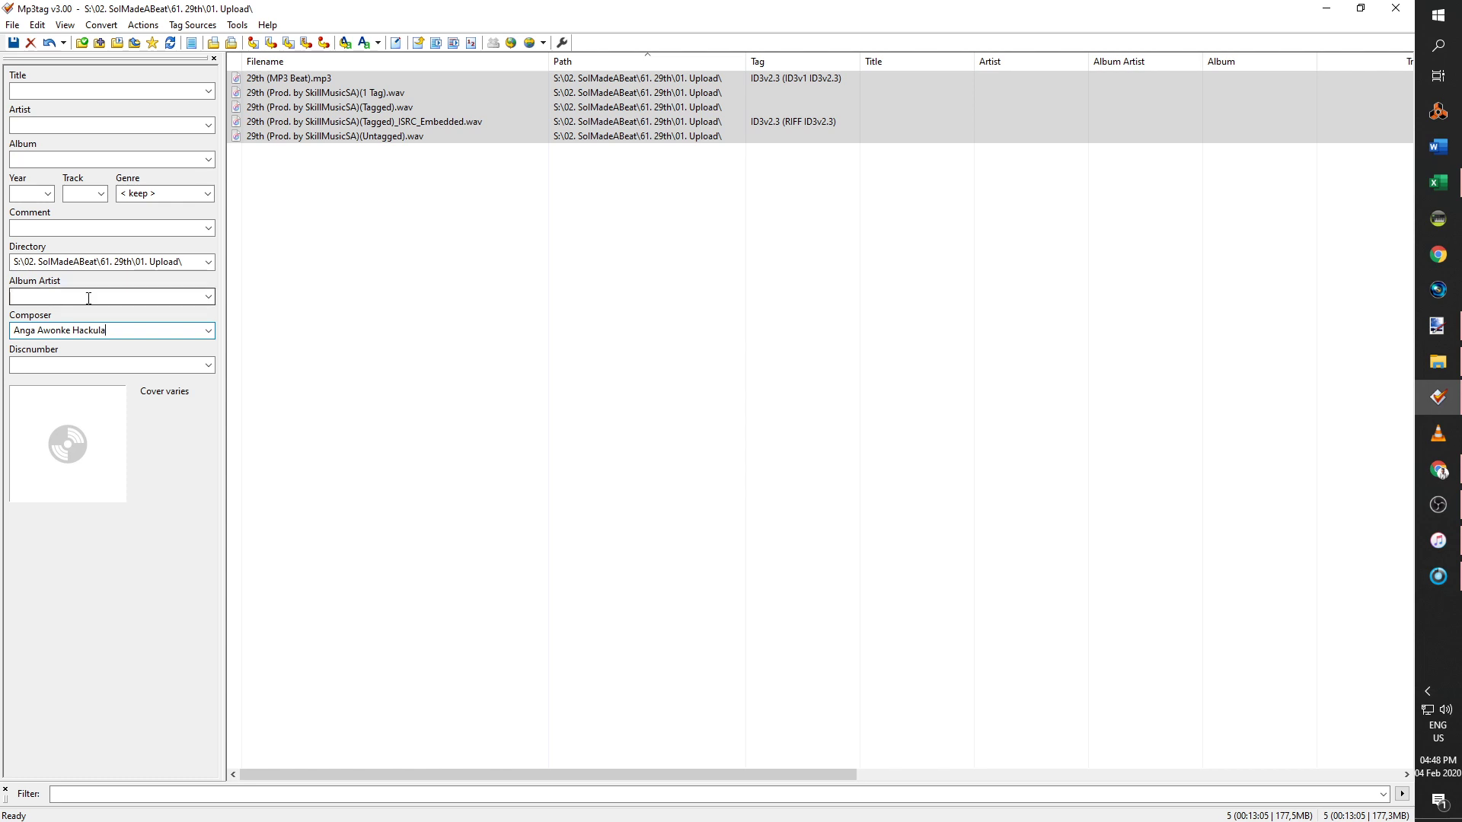
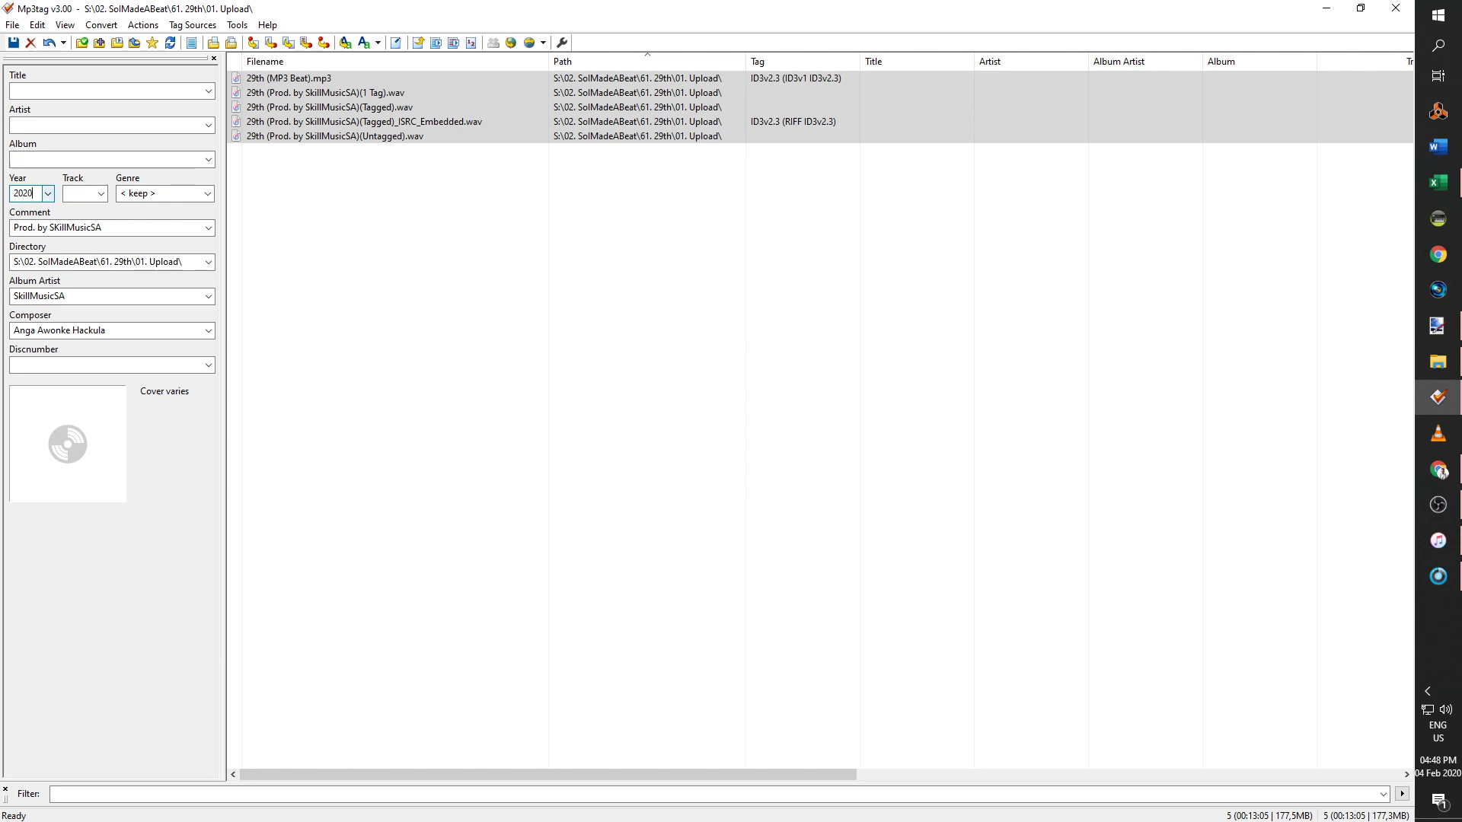
{"action": "left_click", "coordinate": [70, 193]}
{"action": "key", "text": "Tab"}
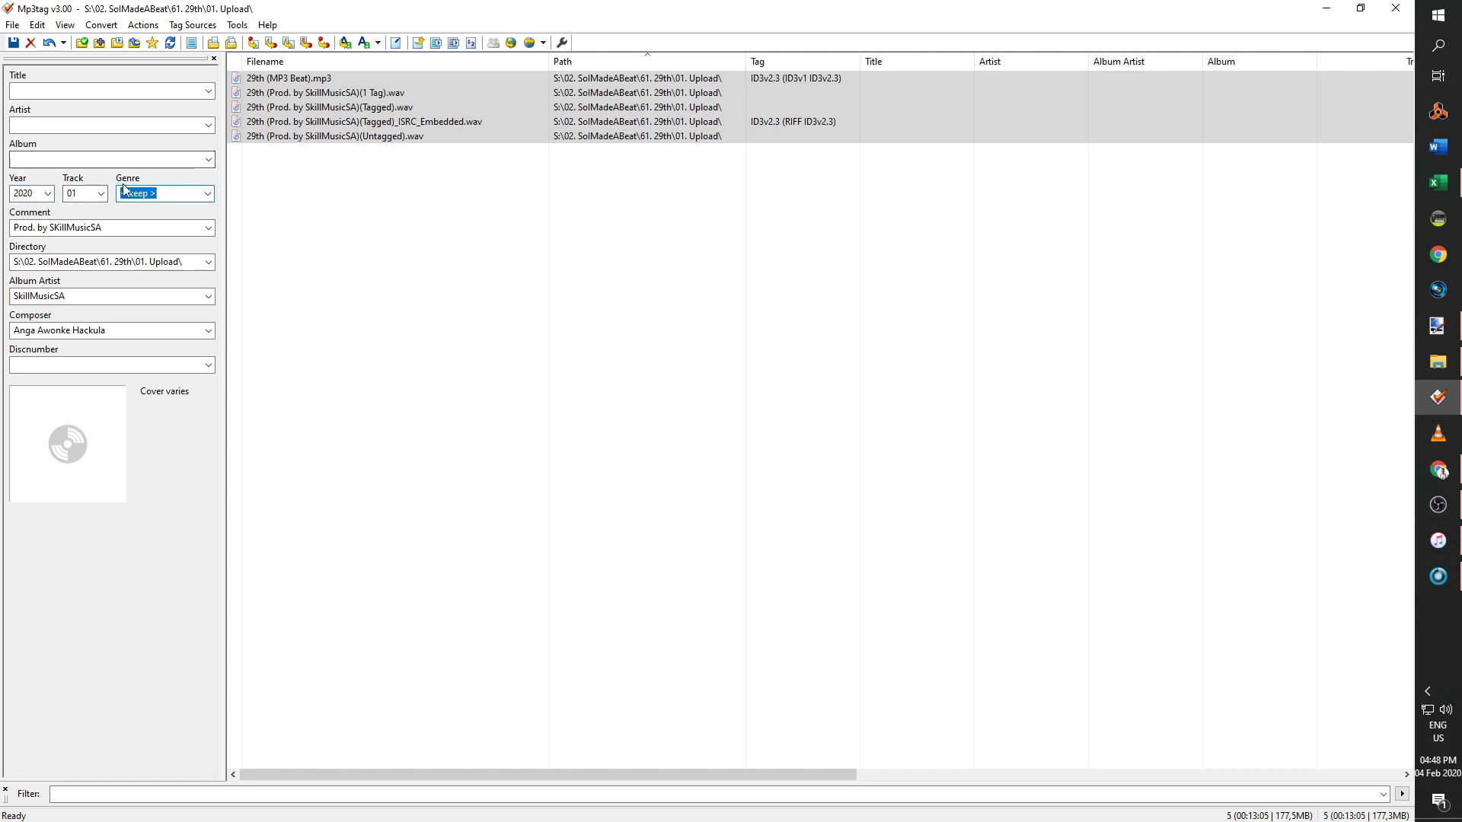
{"action": "type", "text": "Hip"}
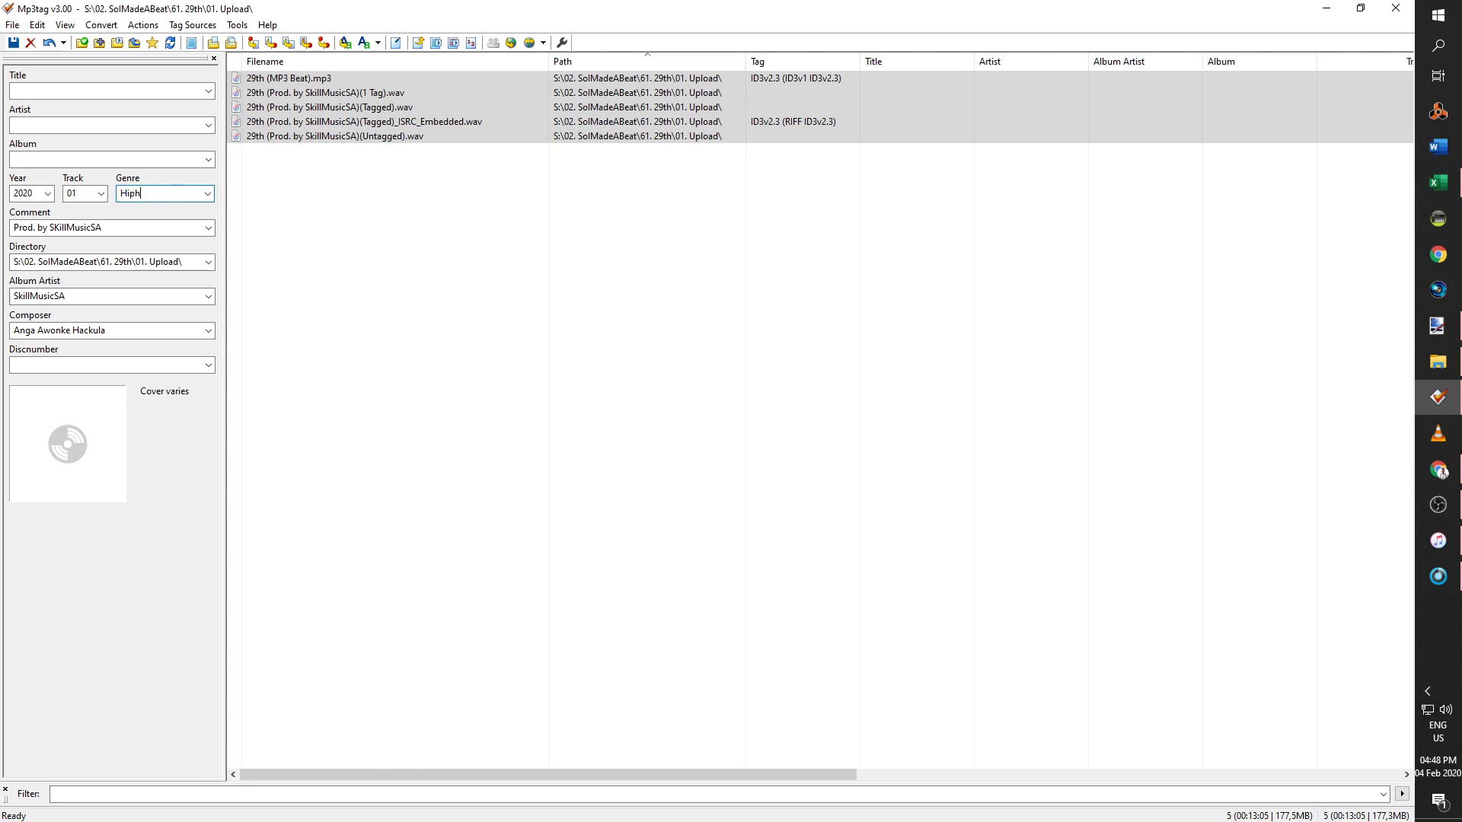
{"action": "type", "text": "-Hop"}
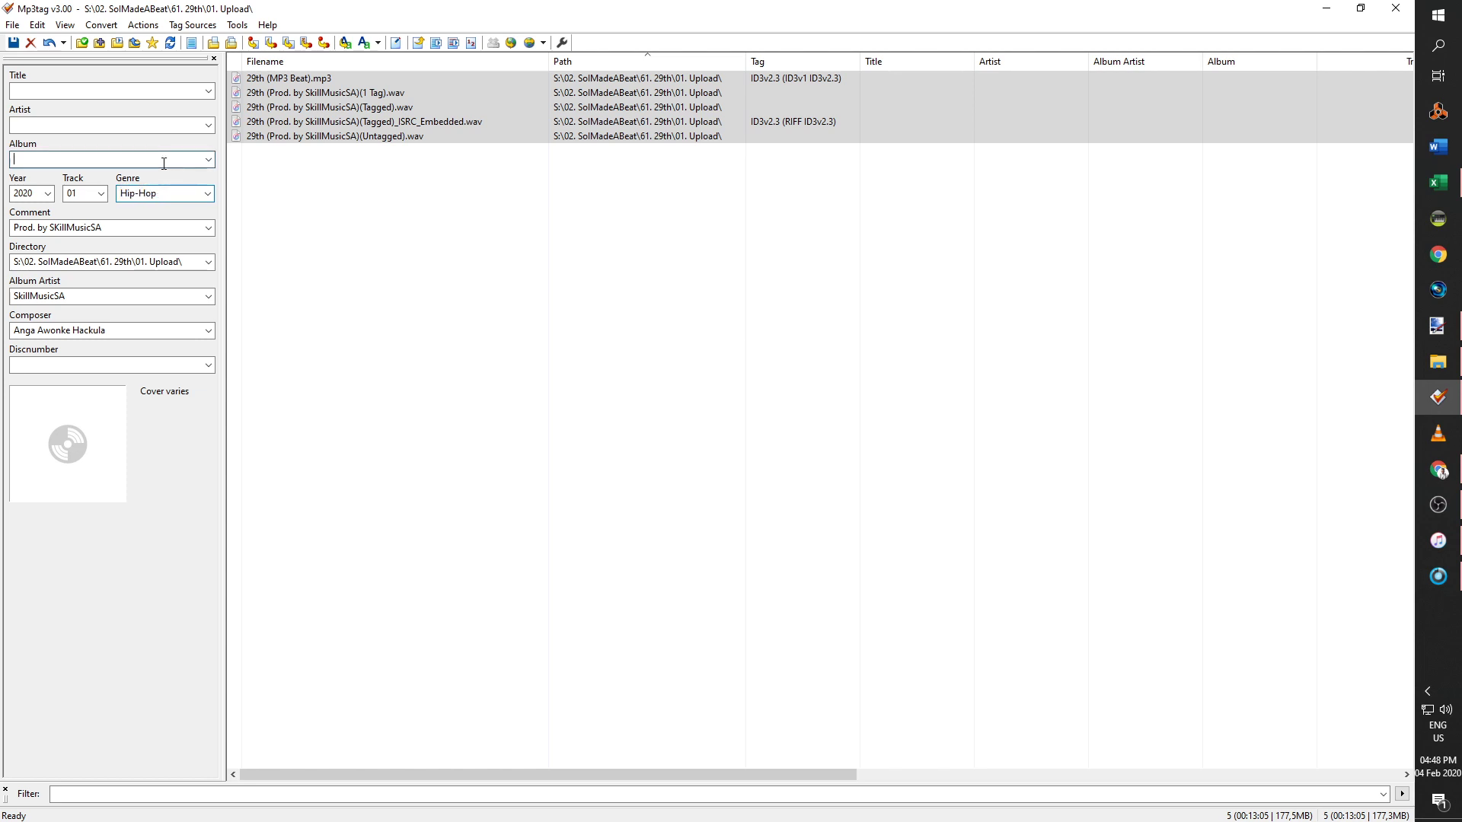
Set the Artist field of the selected files to SkillMusicSA and save their tags.
{"action": "left_click", "coordinate": [105, 124]}
{"action": "type", "text": "S"}
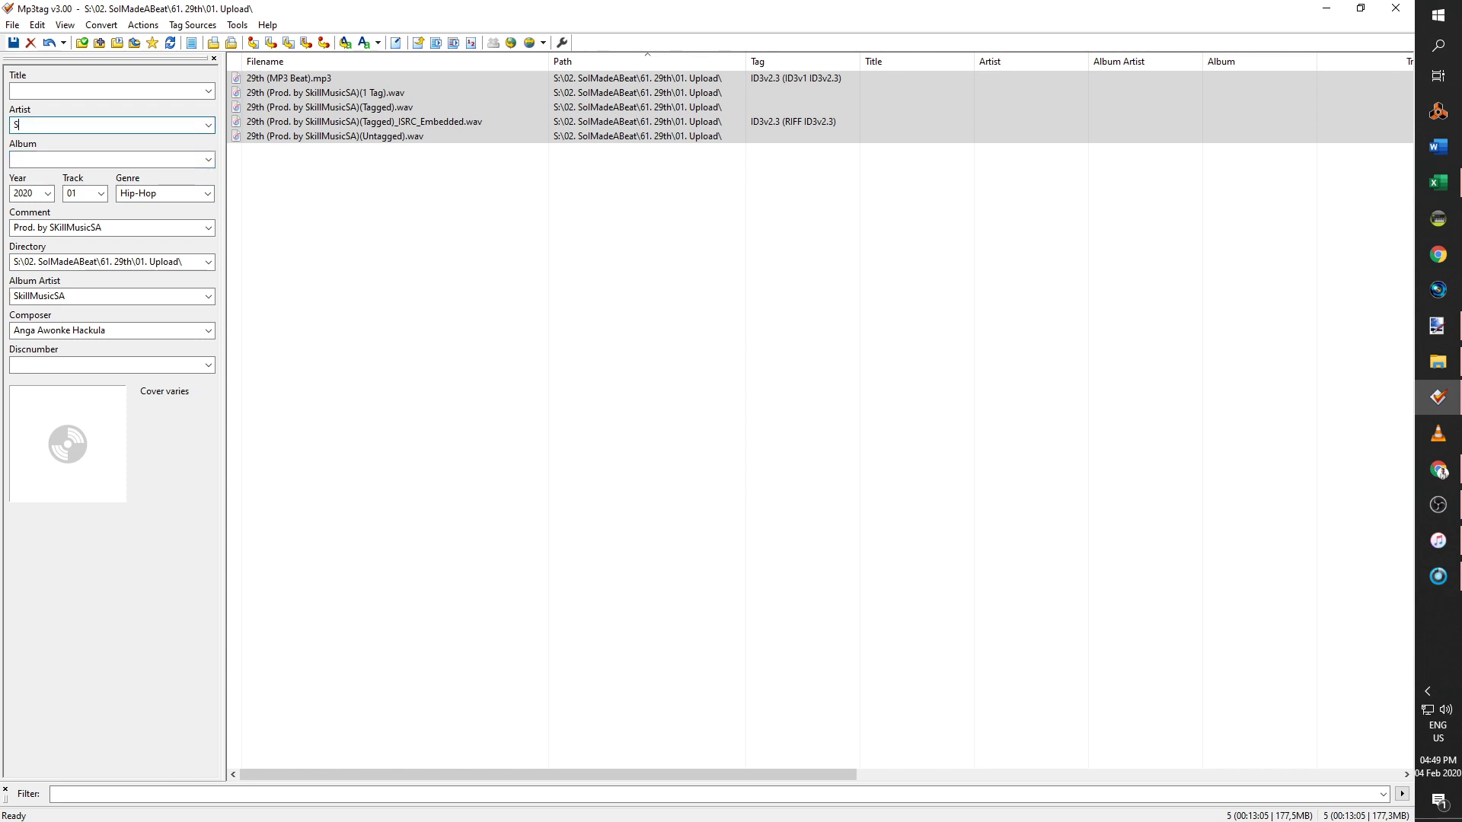
{"action": "type", "text": "killMusicSA"}
{"action": "left_click", "coordinate": [14, 43]}
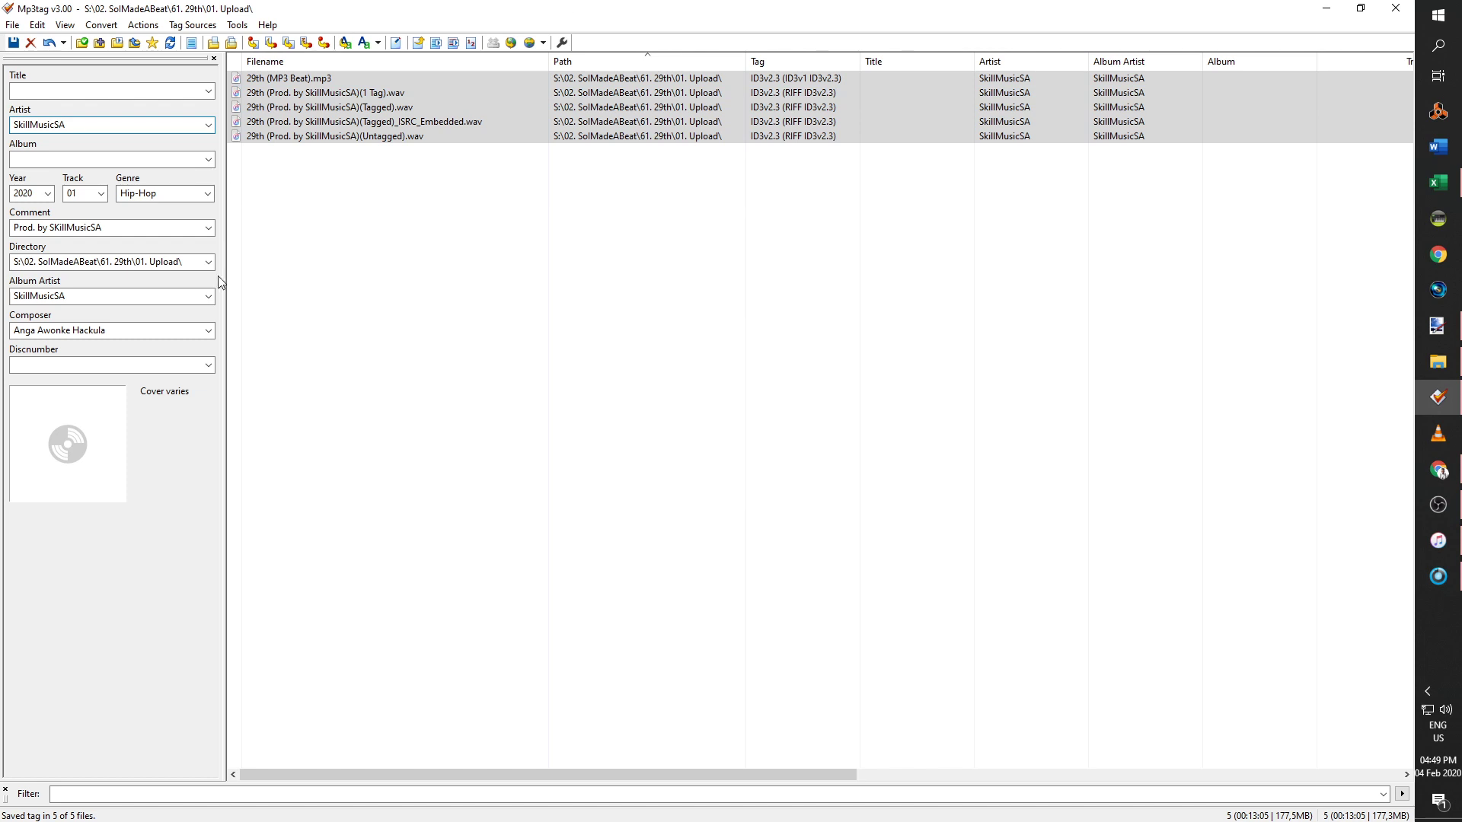
Add Tutorial Image.jpg as cover art to all five audio files through their extended tags and save the tags.
{"action": "left_click", "coordinate": [450, 372]}
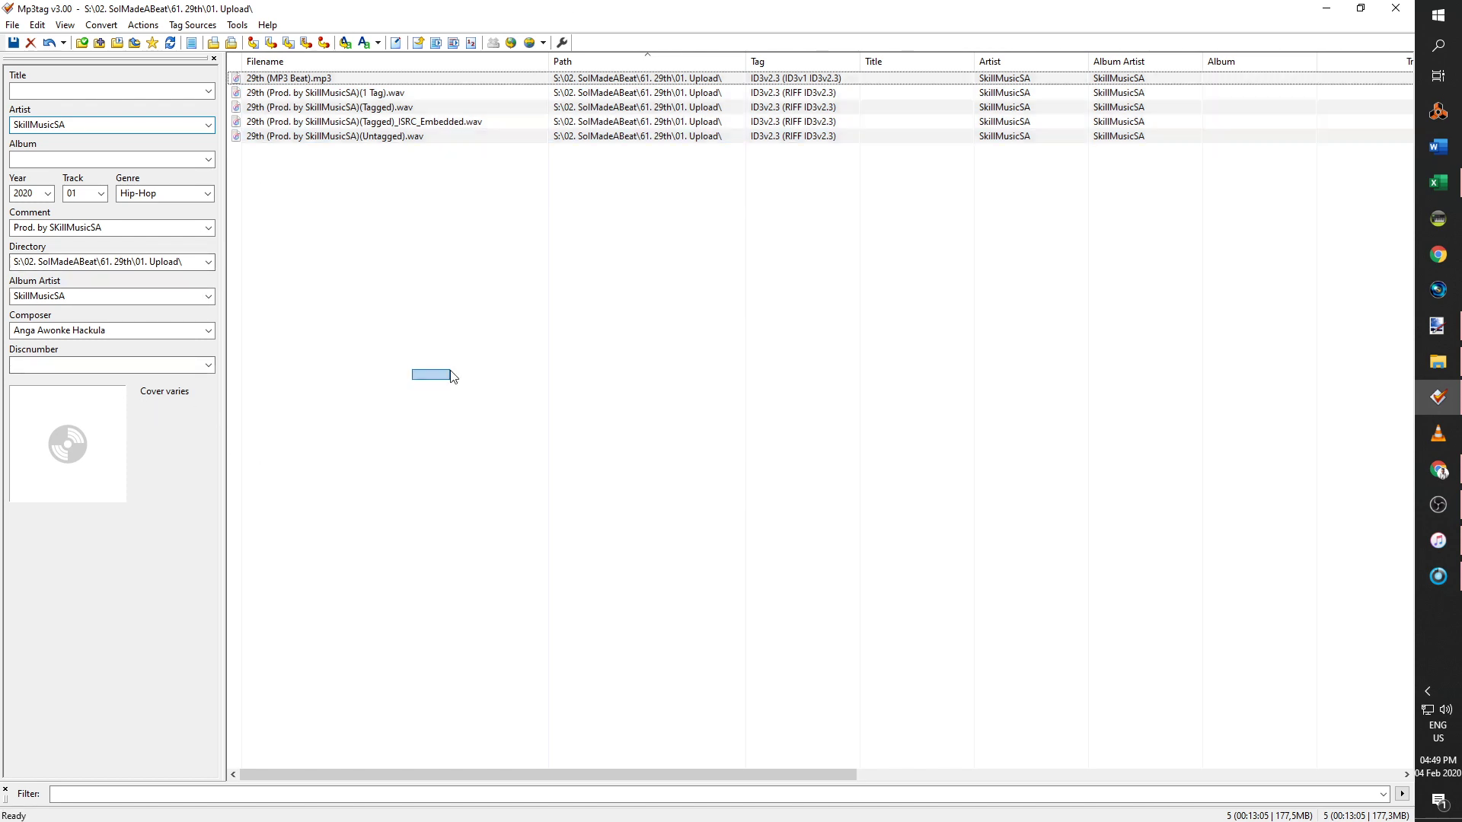
{"action": "left_click", "coordinate": [391, 78]}
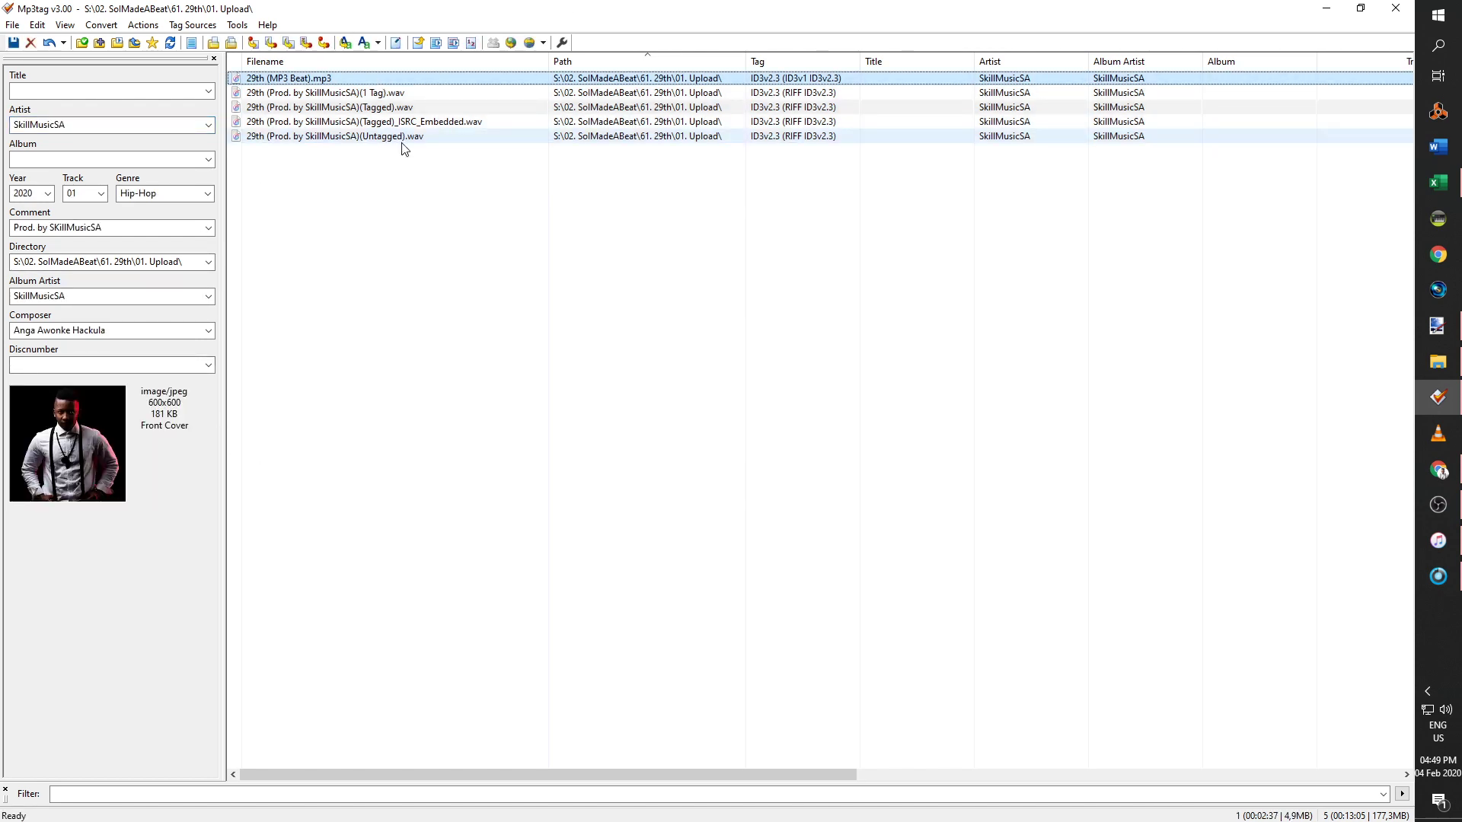
{"action": "left_click", "coordinate": [402, 137], "text": "shift"}
{"action": "left_click", "coordinate": [395, 42]}
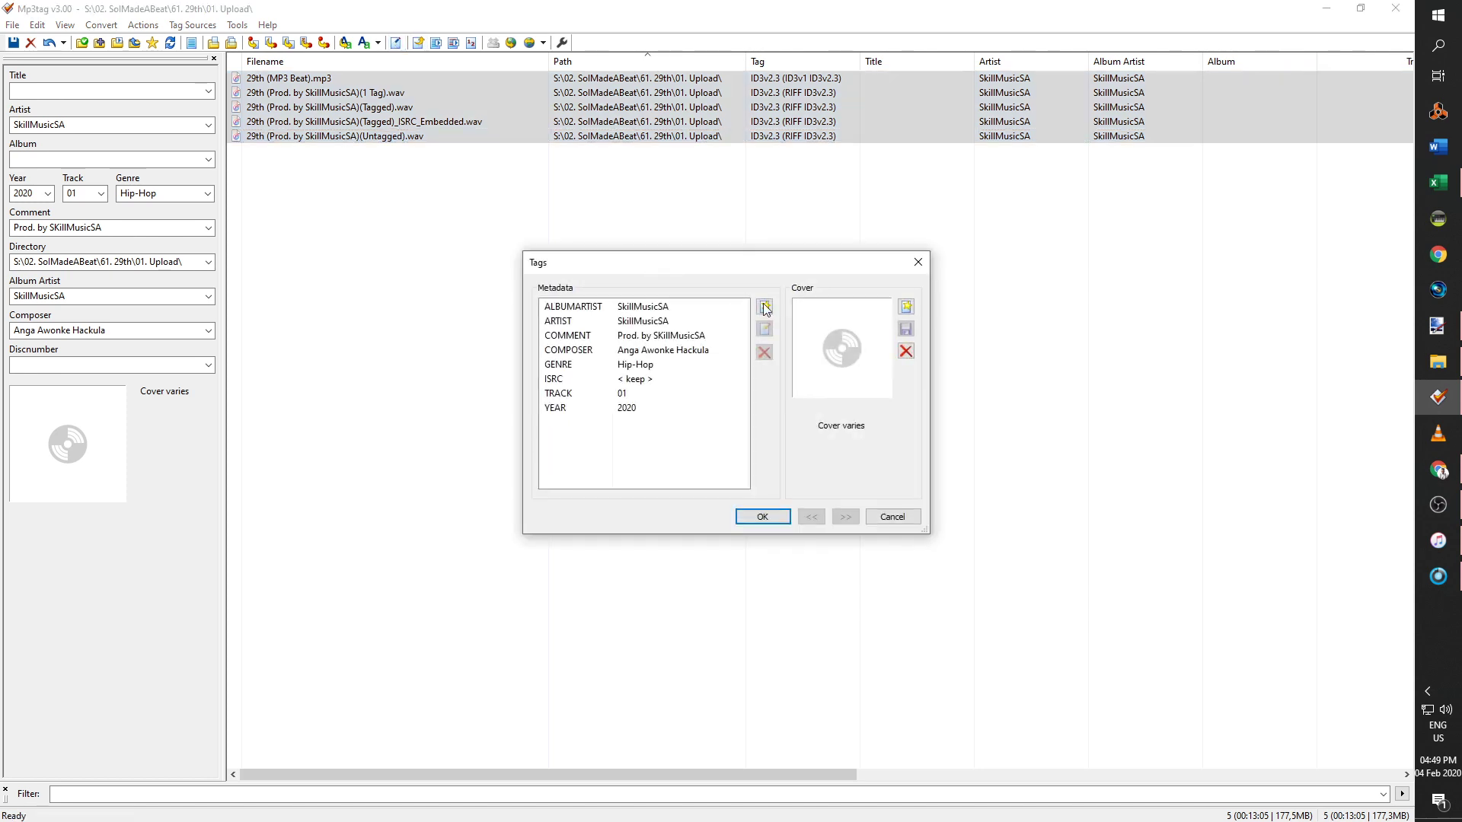
{"action": "left_click", "coordinate": [907, 307]}
{"action": "left_click", "coordinate": [651, 319]}
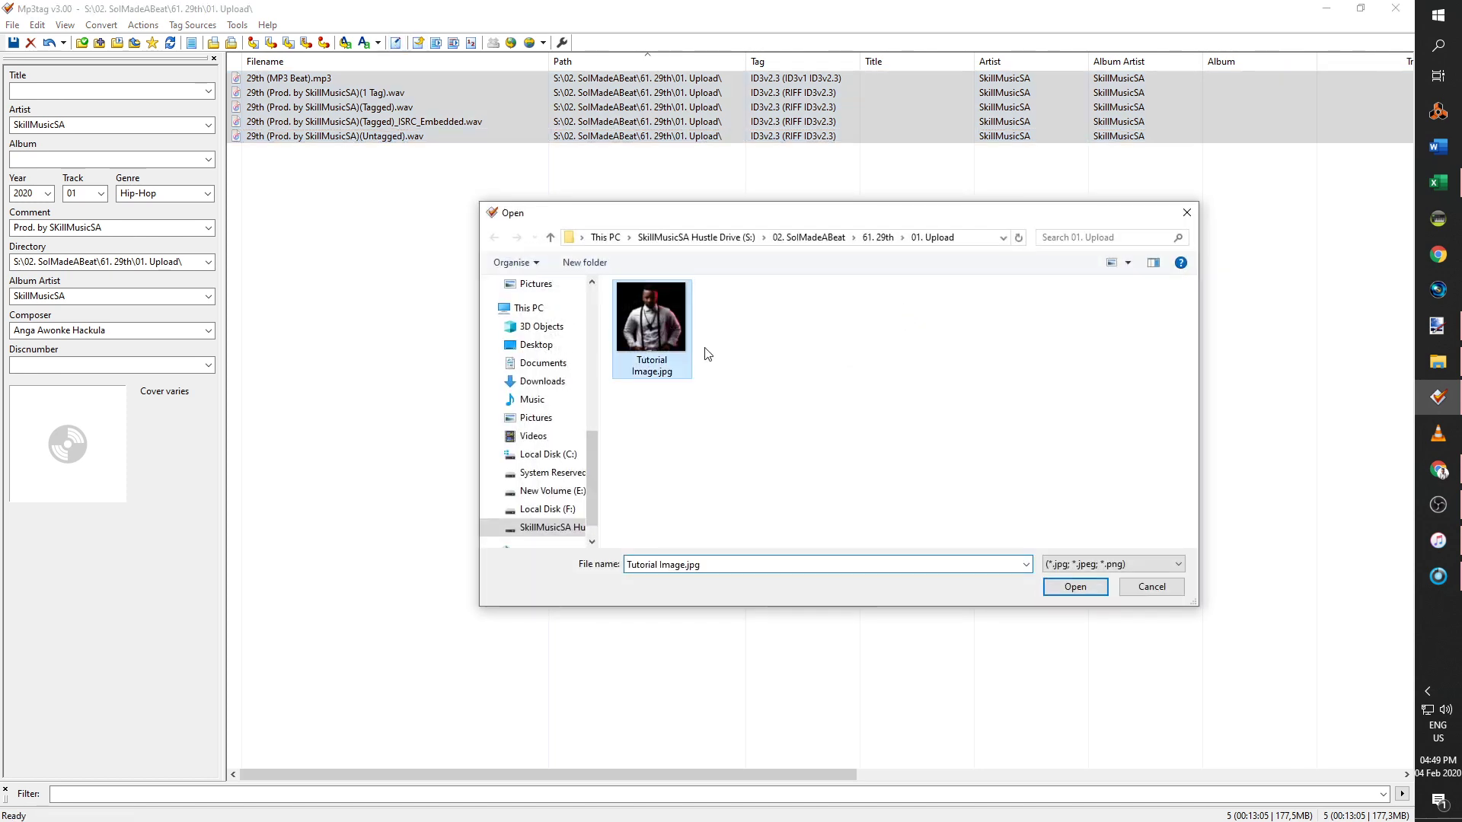
{"action": "left_click", "coordinate": [1097, 600]}
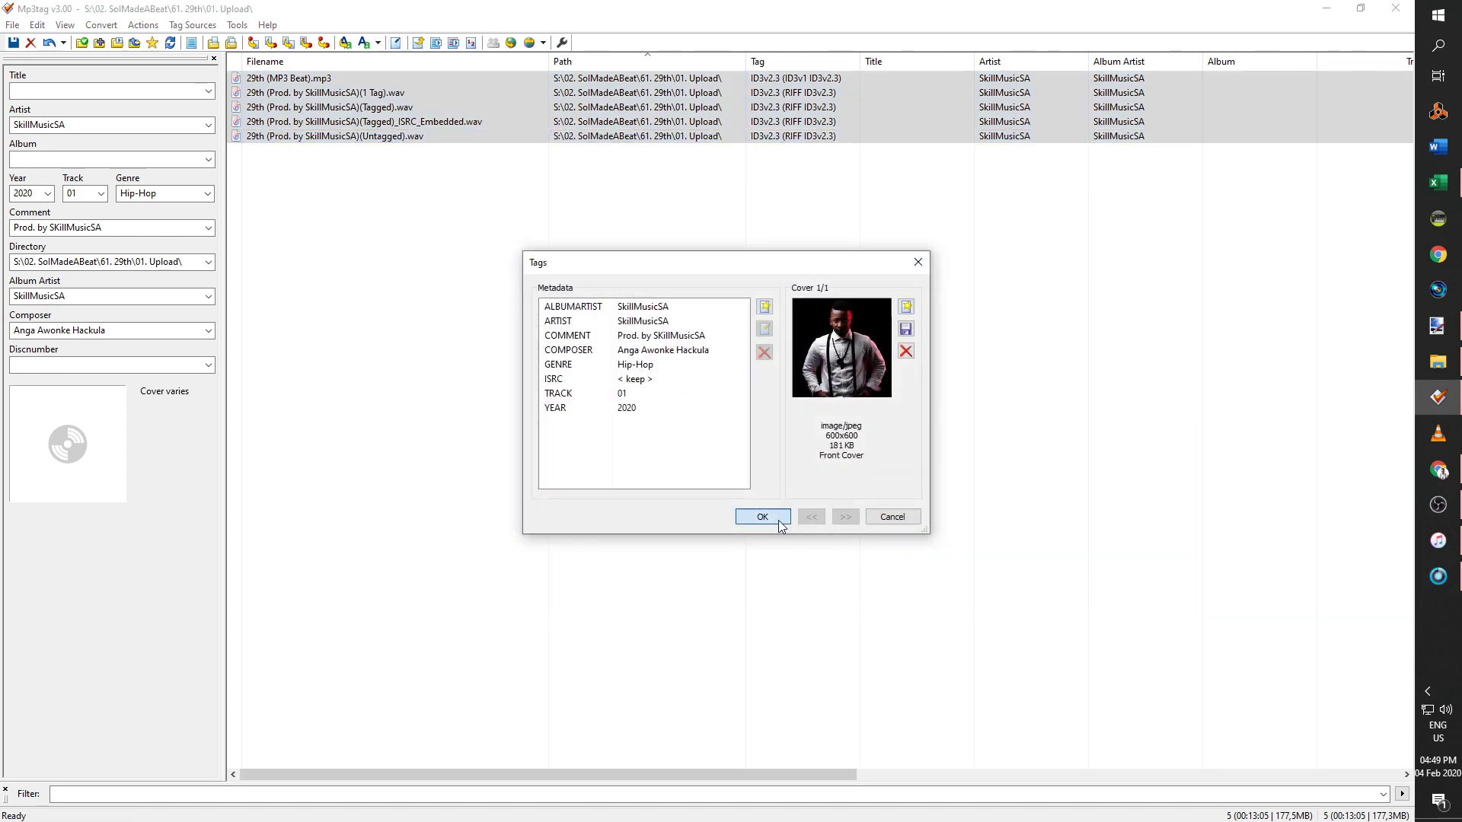
{"action": "left_click", "coordinate": [776, 522]}
{"action": "left_click", "coordinate": [6, 44]}
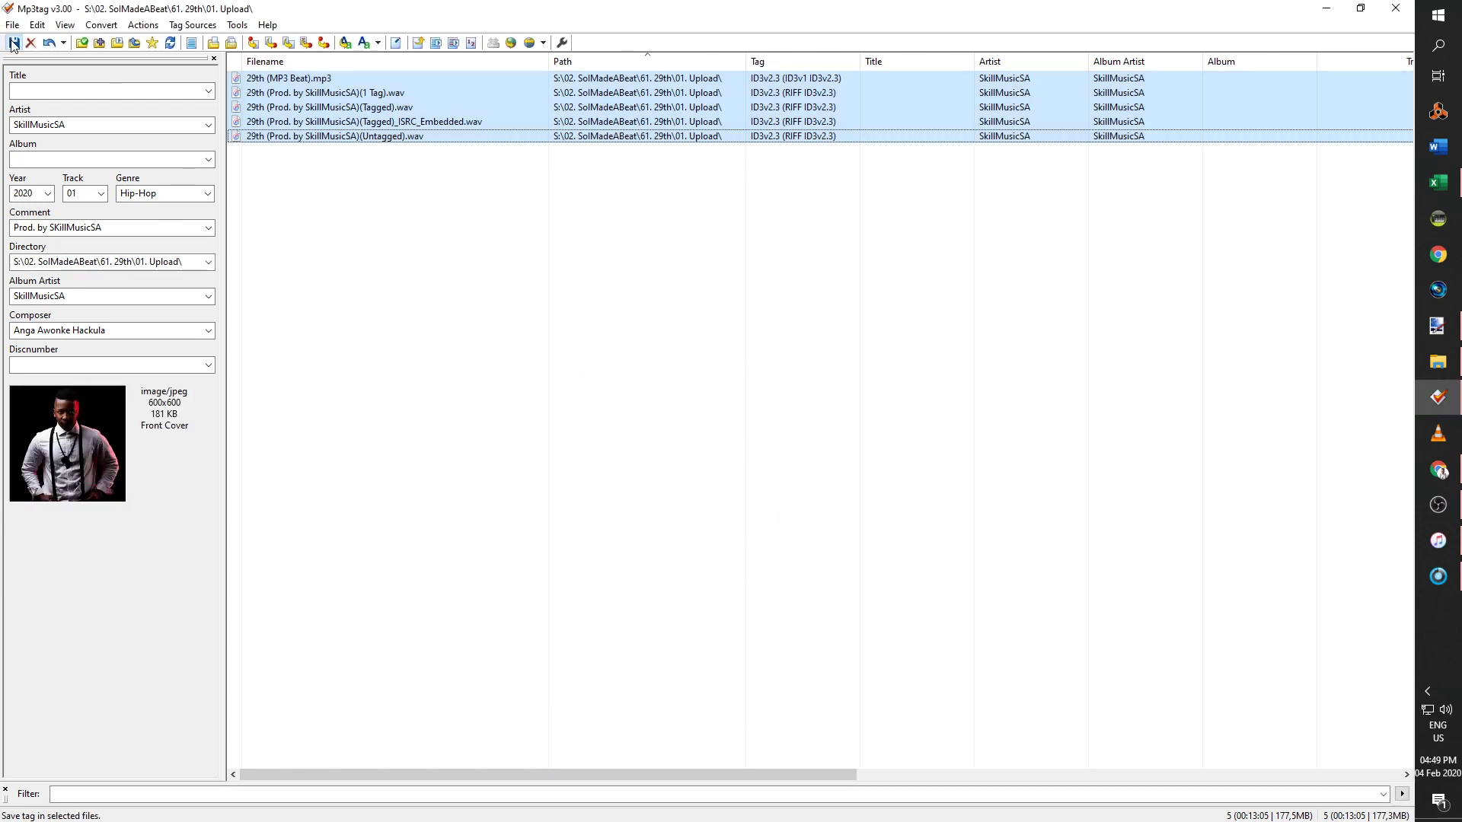
Go through the mp3 and wav files one by one to examine their tag fields and cover art.
{"action": "left_click", "coordinate": [411, 308]}
{"action": "left_click", "coordinate": [371, 137]}
{"action": "left_click", "coordinate": [354, 121]}
{"action": "left_click", "coordinate": [352, 79]}
{"action": "left_click", "coordinate": [345, 92]}
{"action": "left_click", "coordinate": [347, 106]}
{"action": "left_click", "coordinate": [354, 121]}
{"action": "left_click", "coordinate": [357, 136]}
{"action": "left_click", "coordinate": [344, 107]}
{"action": "left_click", "coordinate": [338, 79]}
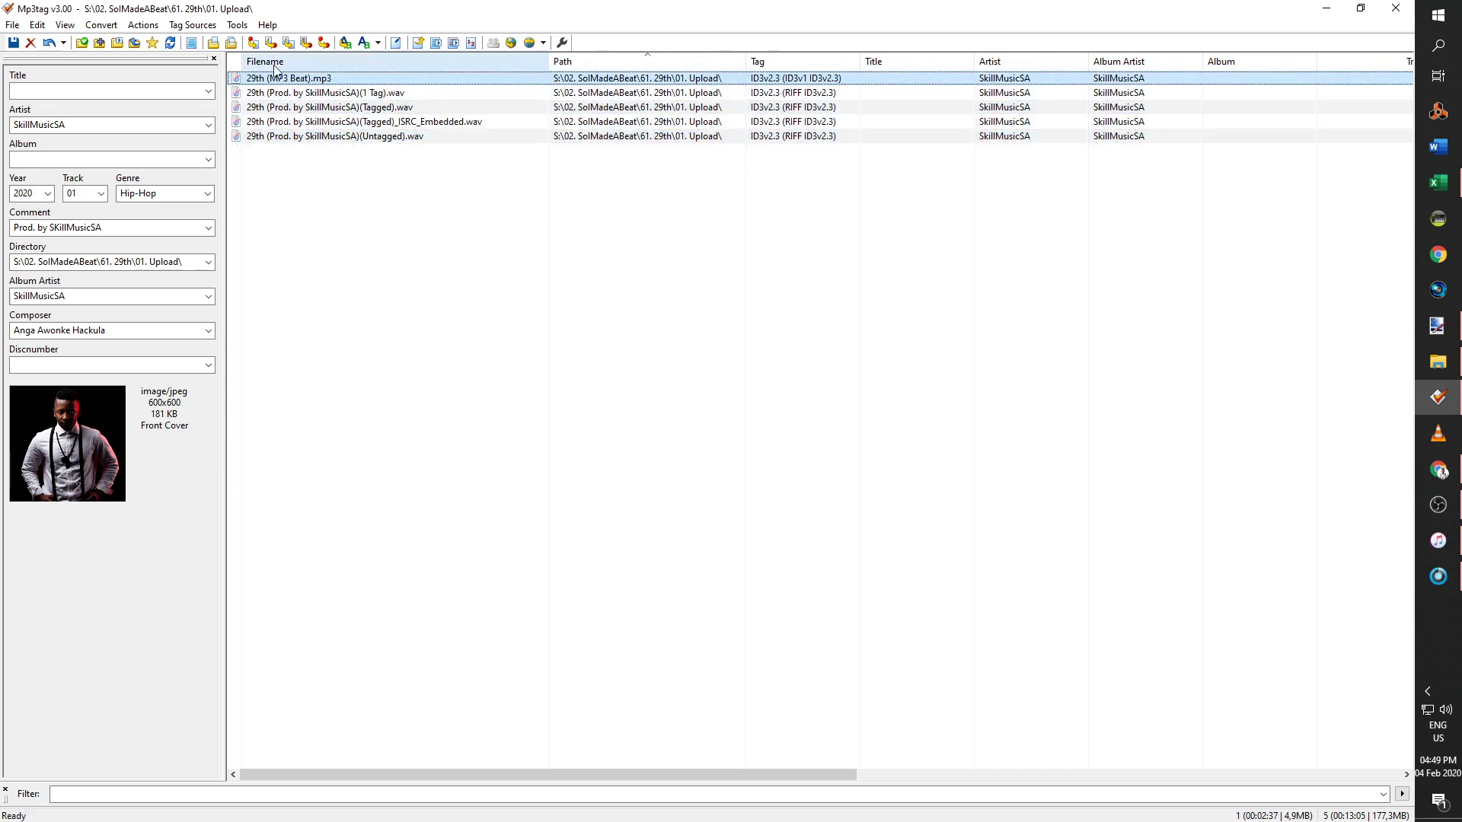
Open the extended tags of "29th (MP3 Beat).mp3" to check its metadata, ISRC entry and cover.
{"action": "left_click", "coordinate": [308, 122]}
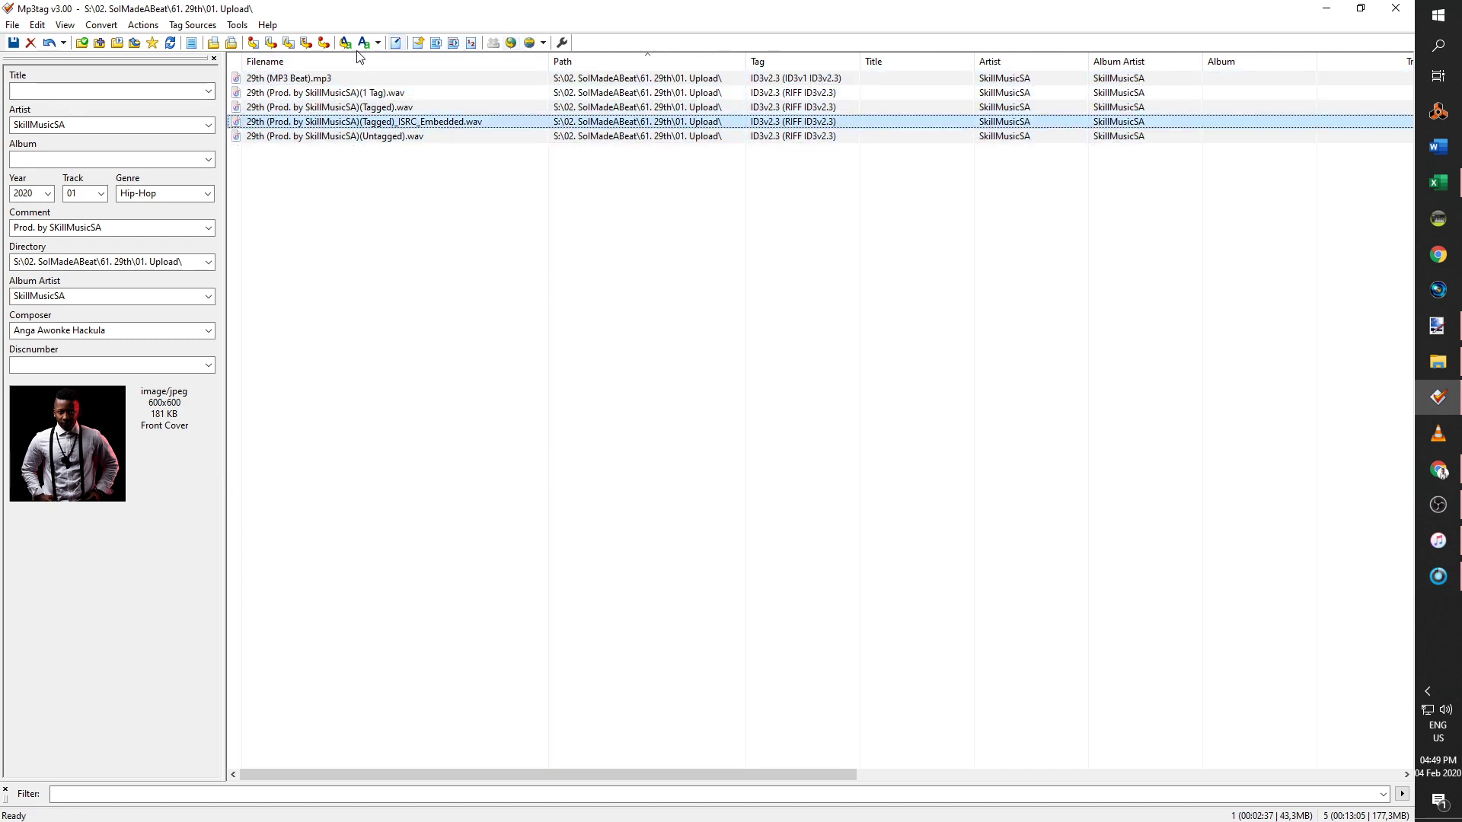
{"action": "key", "text": "Home"}
{"action": "left_click", "coordinate": [398, 43]}
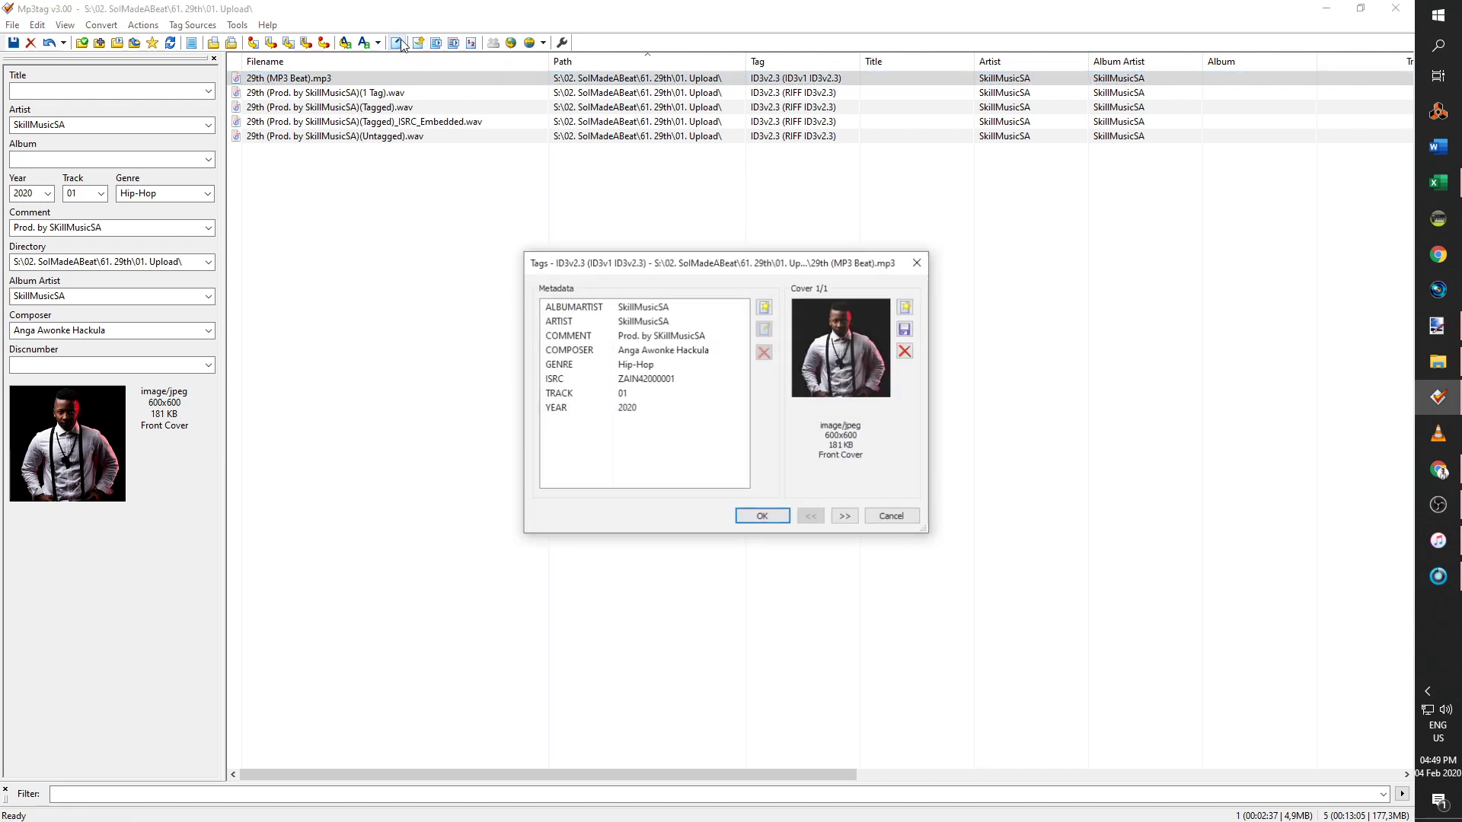